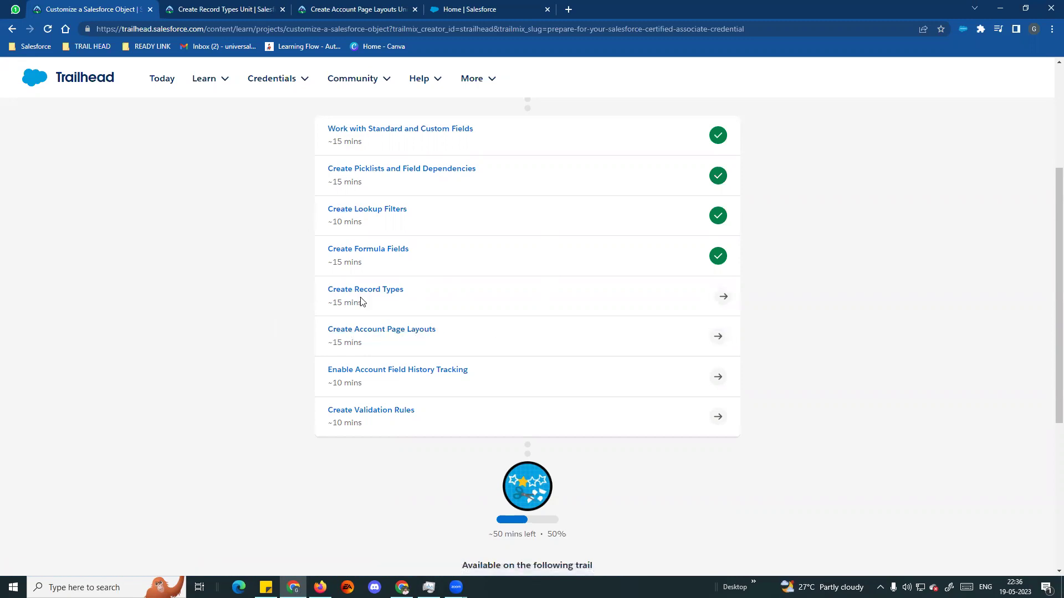
Step: Review the Trailhead Create Record Types unit, including its introduction and the instructions for the Customer Account record type
{"action": "left_click", "coordinate": [239, 12]}
{"action": "scroll", "coordinate": [329, 309], "scroll_direction": "up", "scroll_amount": 20}
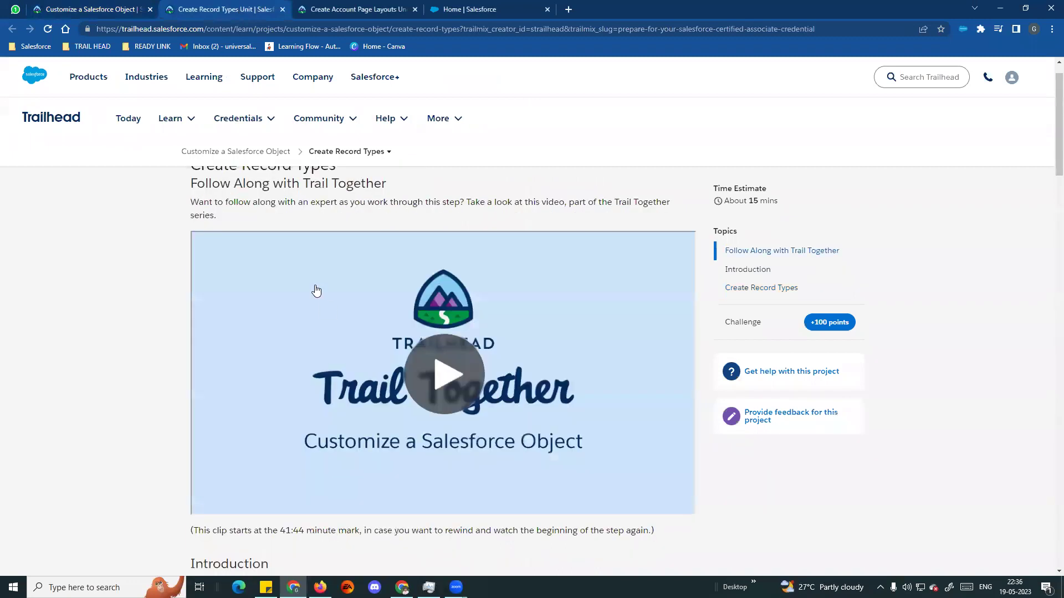
{"action": "scroll", "coordinate": [316, 290], "scroll_direction": "down", "scroll_amount": 9}
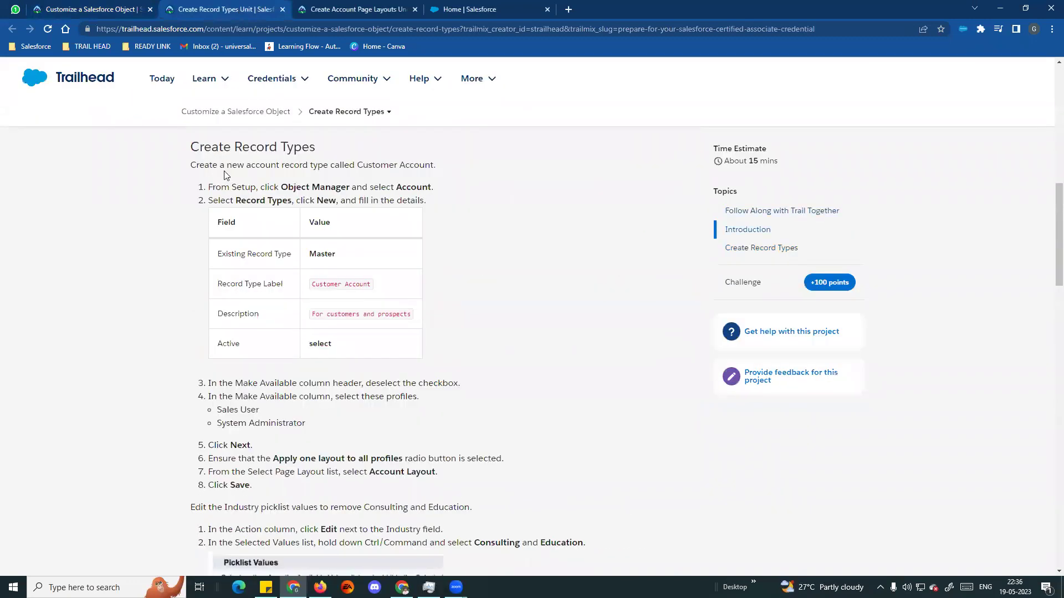
{"action": "scroll", "coordinate": [349, 308], "scroll_direction": "down", "scroll_amount": 1}
{"action": "left_click_drag", "start_coordinate": [314, 228], "coordinate": [375, 233]}
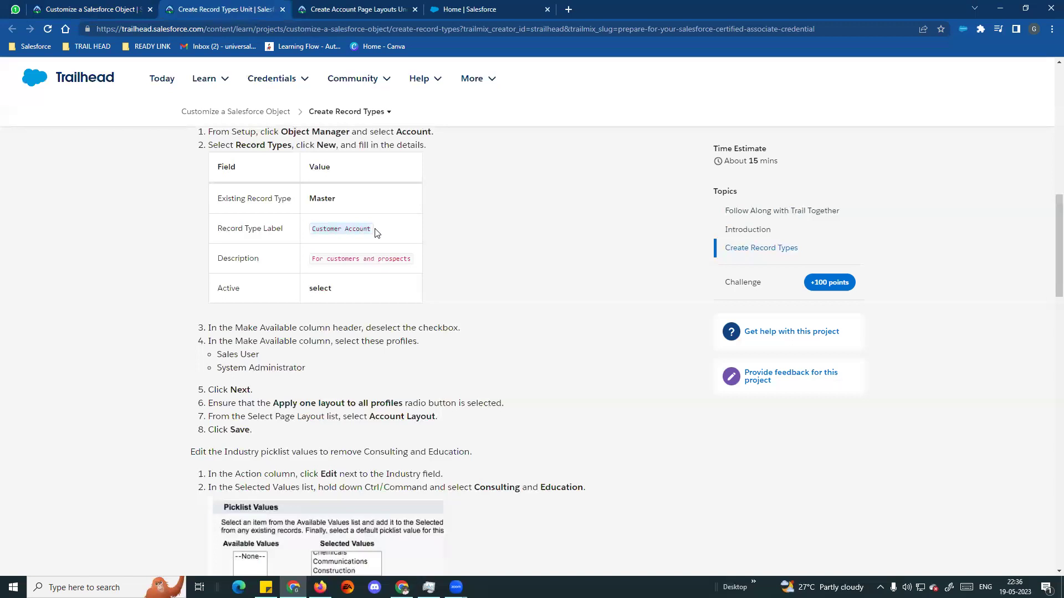
{"action": "scroll", "coordinate": [392, 308], "scroll_direction": "down", "scroll_amount": 1}
{"action": "scroll", "coordinate": [392, 308], "scroll_direction": "up", "scroll_amount": 1}
{"action": "scroll", "coordinate": [392, 308], "scroll_direction": "down", "scroll_amount": 8}
{"action": "left_click_drag", "start_coordinate": [237, 245], "coordinate": [290, 246]}
{"action": "scroll", "coordinate": [317, 301], "scroll_direction": "up", "scroll_amount": 10}
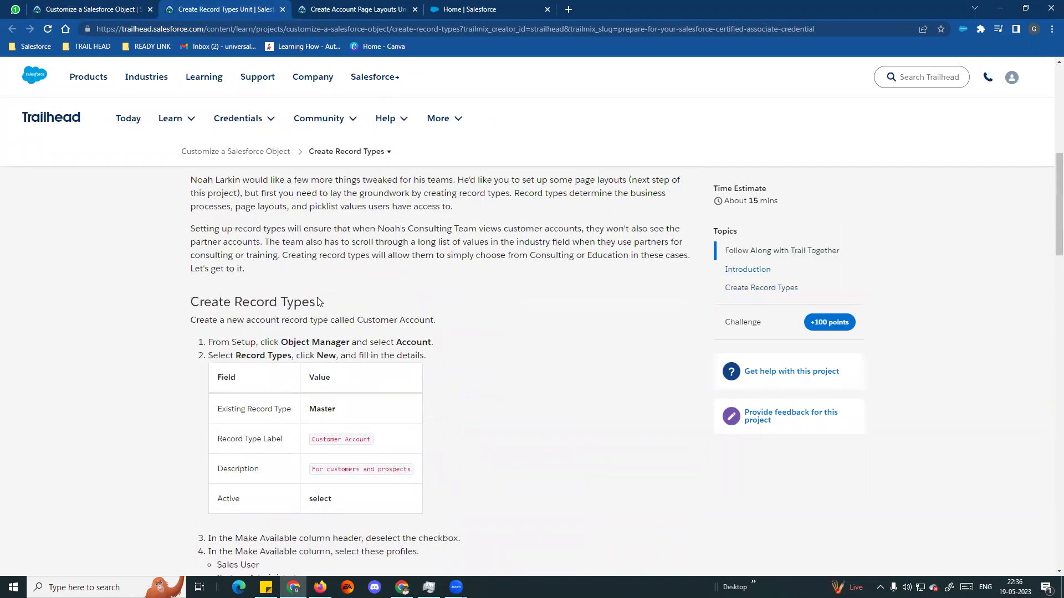
{"action": "scroll", "coordinate": [317, 302], "scroll_direction": "up", "scroll_amount": 3}
{"action": "scroll", "coordinate": [286, 354], "scroll_direction": "down", "scroll_amount": 3}
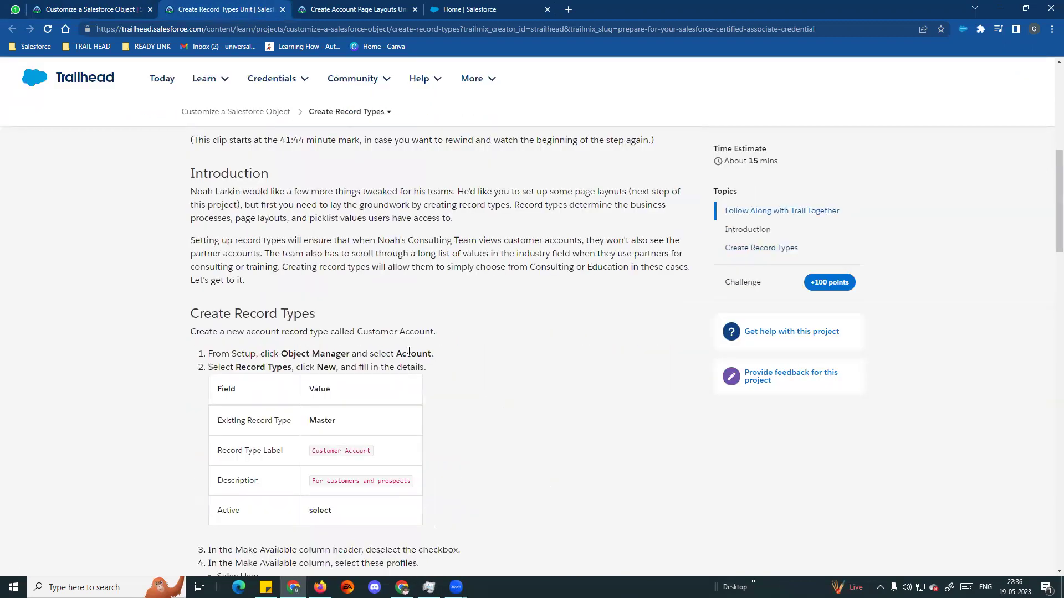
Step: Switch to the Salesforce org and start a new record type for the Account object in Setup's Object Manager
{"action": "key", "text": "ctrl+Tab"}
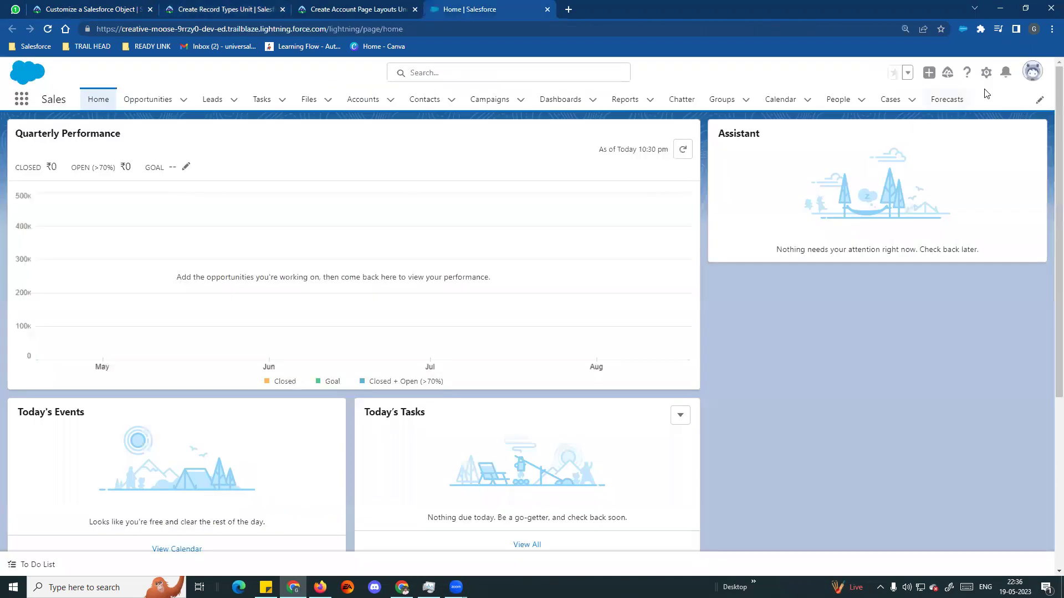
{"action": "left_click", "coordinate": [986, 73]}
{"action": "left_click", "coordinate": [935, 107]}
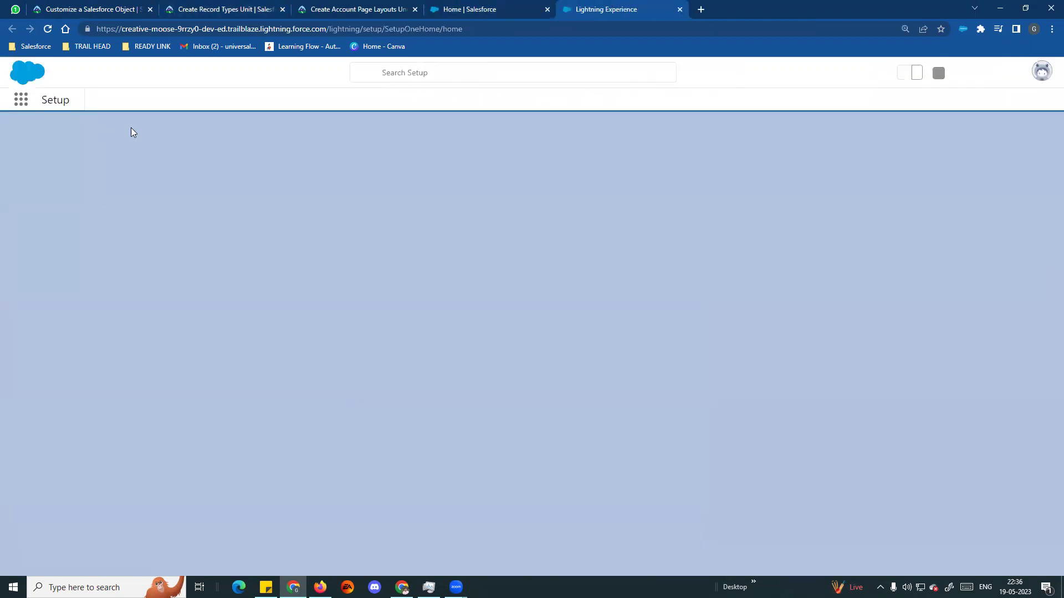
{"action": "left_click", "coordinate": [152, 100]}
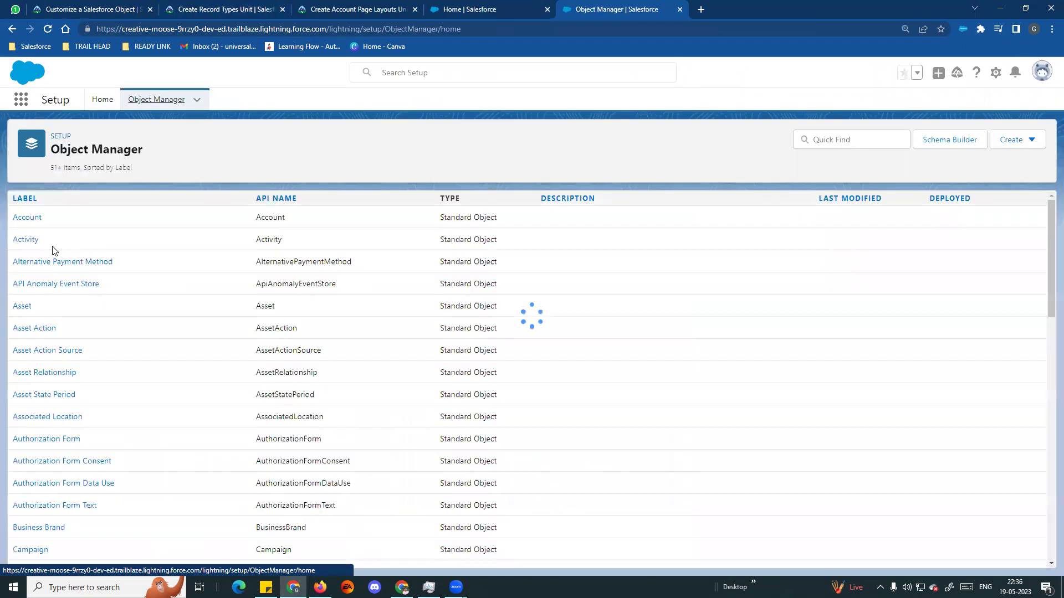
{"action": "left_click", "coordinate": [33, 217]}
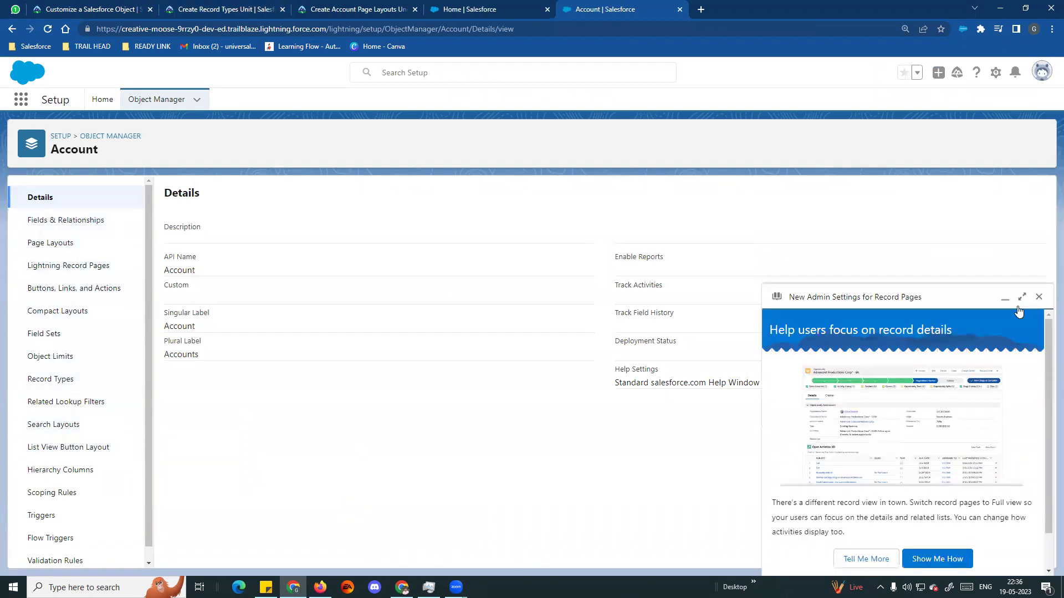
{"action": "left_click", "coordinate": [1039, 297]}
{"action": "left_click", "coordinate": [62, 380]}
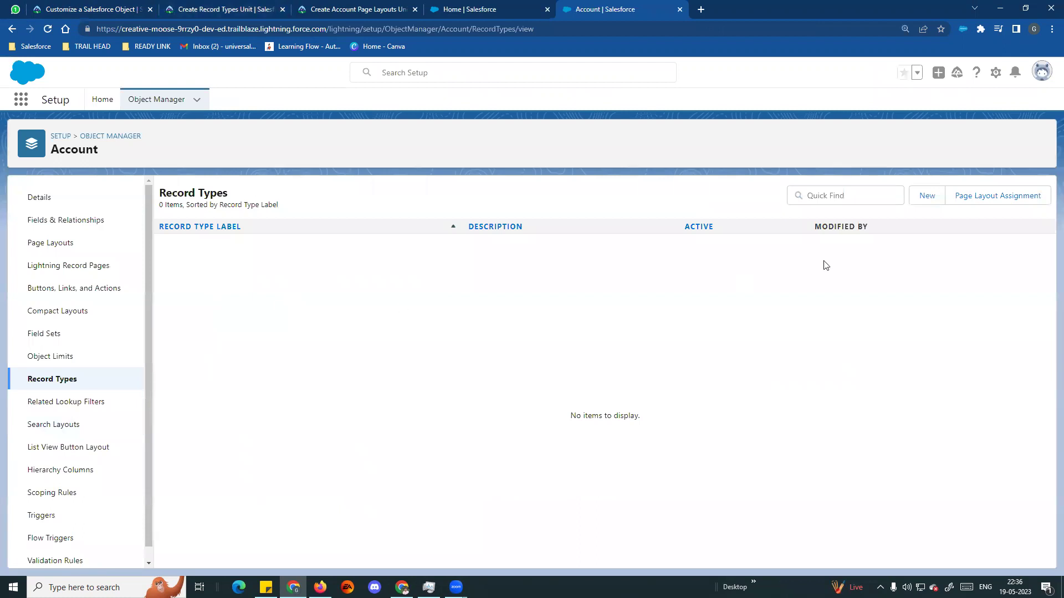
{"action": "left_click", "coordinate": [927, 196]}
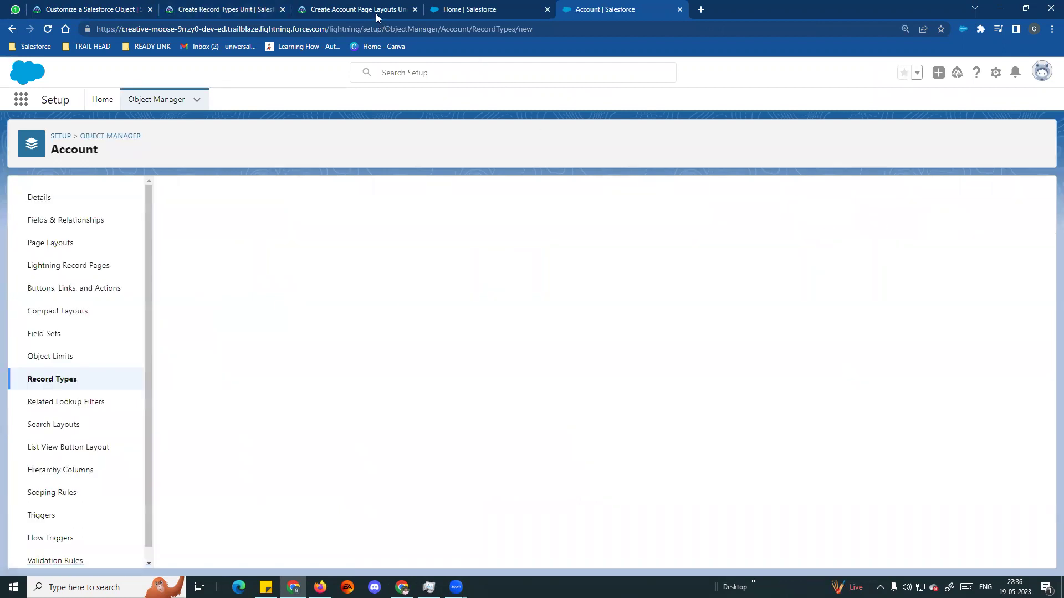
Step: Set the new record type's label to Customer Account, copied from the Trailhead instructions, and place the setup page beside them
{"action": "left_click", "coordinate": [245, 5]}
{"action": "scroll", "coordinate": [258, 355], "scroll_direction": "down", "scroll_amount": 2}
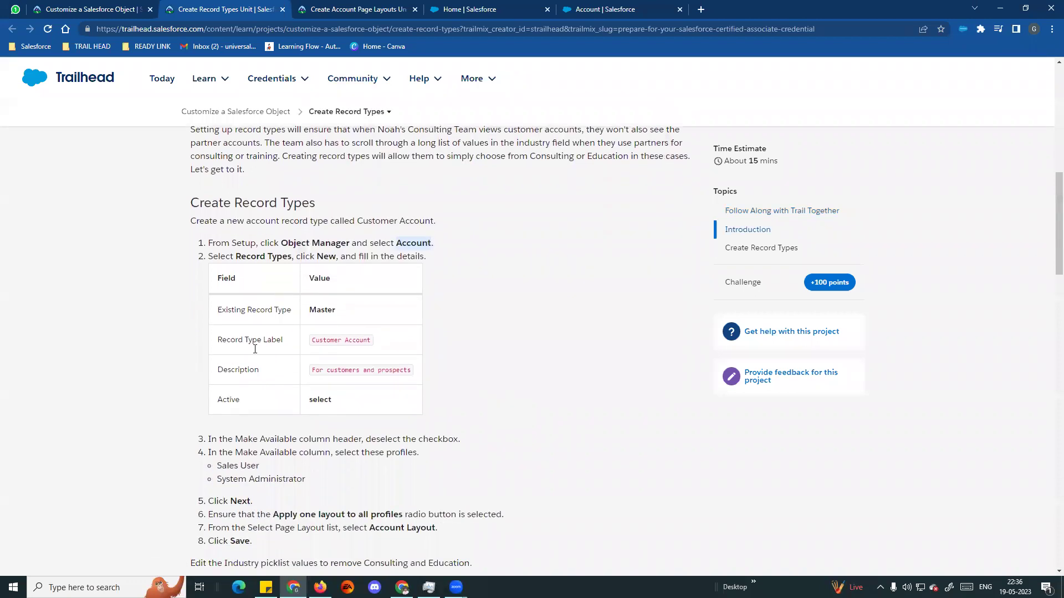
{"action": "left_click", "coordinate": [318, 309]}
{"action": "left_click_drag", "start_coordinate": [312, 339], "coordinate": [376, 342]}
{"action": "key", "text": "ctrl+c"}
{"action": "left_click_drag", "start_coordinate": [619, 4], "coordinate": [487, 10]}
{"action": "left_click", "coordinate": [360, 307]}
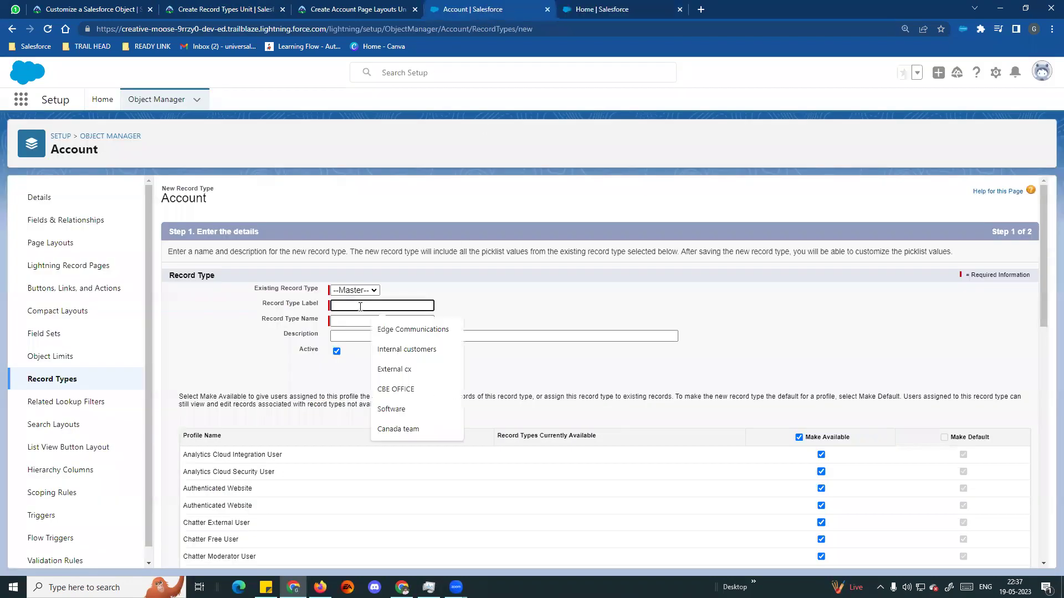
{"action": "key", "text": "ctrl+v"}
{"action": "left_click", "coordinate": [516, 290]}
{"action": "left_click_drag", "start_coordinate": [477, 7], "coordinate": [343, 8]}
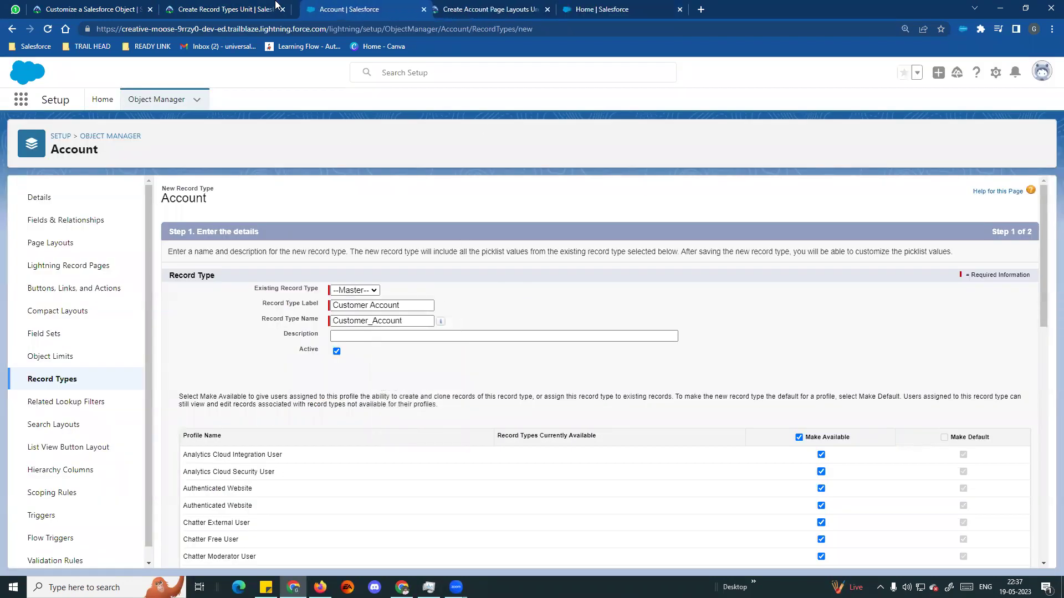
Step: Fill in the record type's description with "For customers and prospects" copied from the Trailhead instructions
{"action": "left_click", "coordinate": [224, 9]}
{"action": "scroll", "coordinate": [280, 406], "scroll_direction": "down", "scroll_amount": 1}
{"action": "left_click_drag", "start_coordinate": [312, 313], "coordinate": [416, 313]}
{"action": "left_click", "coordinate": [353, 10]}
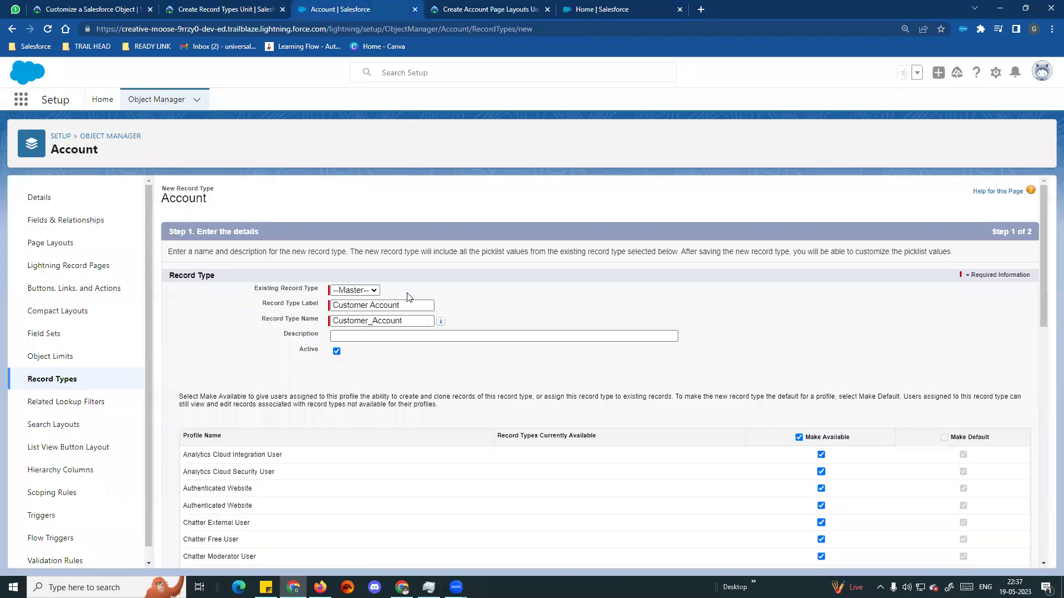
{"action": "right_click", "coordinate": [383, 337]}
{"action": "left_click", "coordinate": [405, 401]}
Step: Check the profile instructions and clear Make Available for all profiles on the new record type
{"action": "left_click", "coordinate": [265, 7]}
{"action": "scroll", "coordinate": [339, 327], "scroll_direction": "down", "scroll_amount": 3}
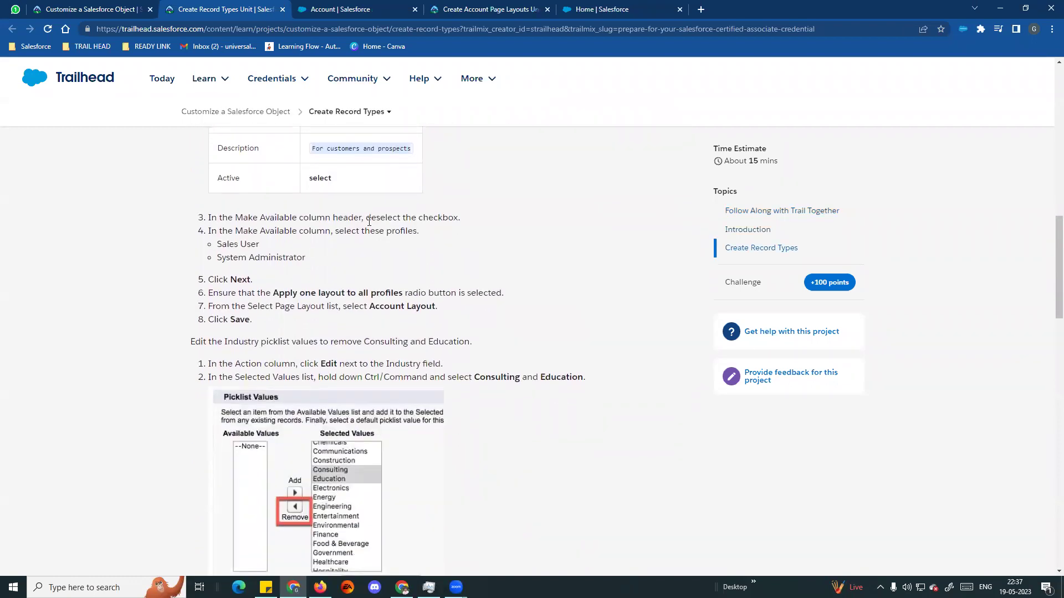
{"action": "left_click", "coordinate": [353, 10]}
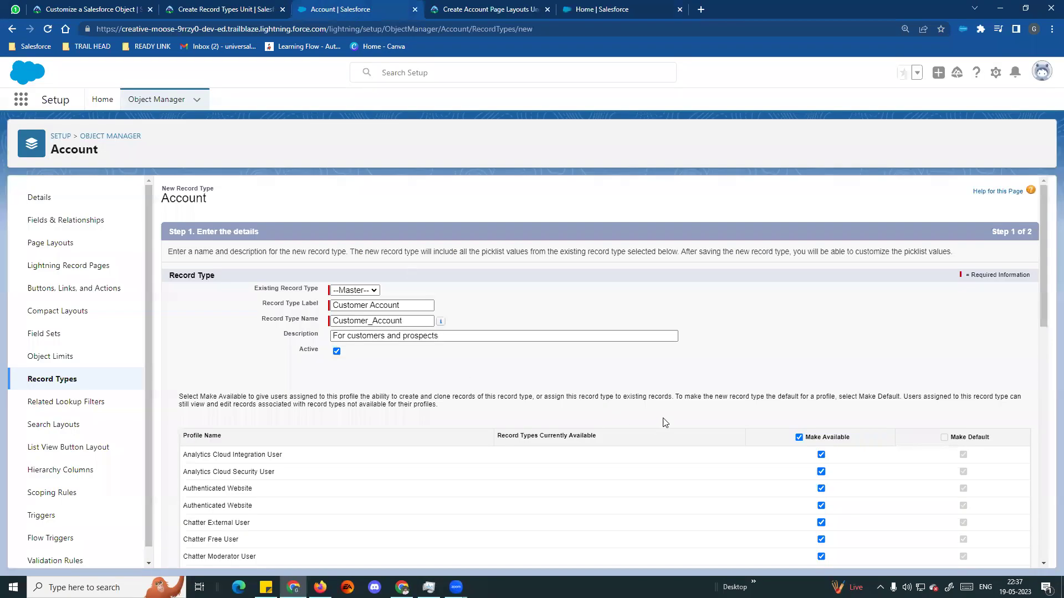
{"action": "scroll", "coordinate": [664, 422], "scroll_direction": "down", "scroll_amount": 2}
{"action": "left_click", "coordinate": [798, 326]}
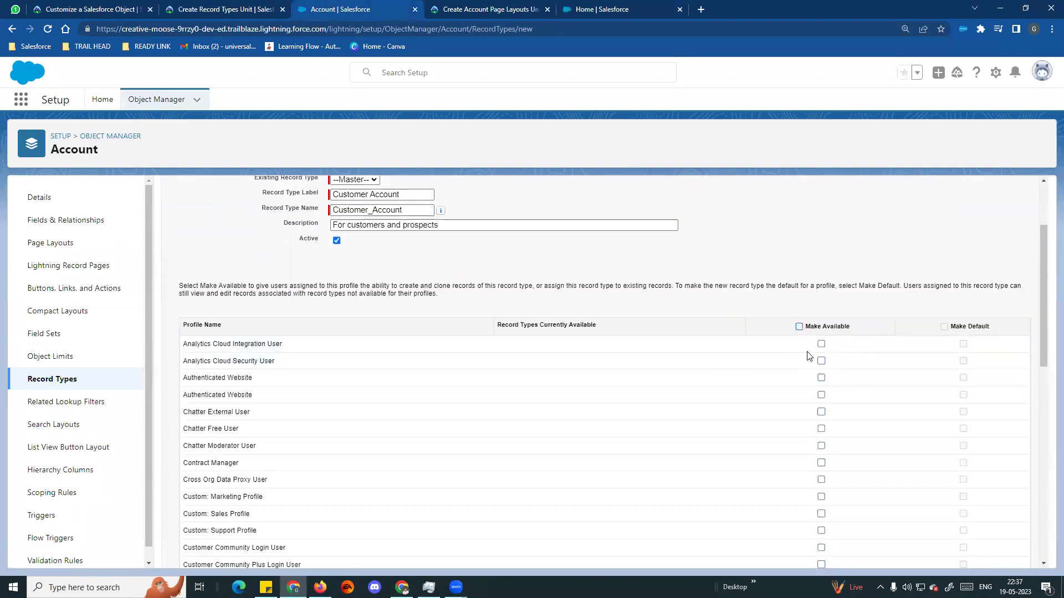
Step: Make the record type available to the Sales User and System Administrator profiles and proceed to the page layout assignment
{"action": "left_click", "coordinate": [229, 7]}
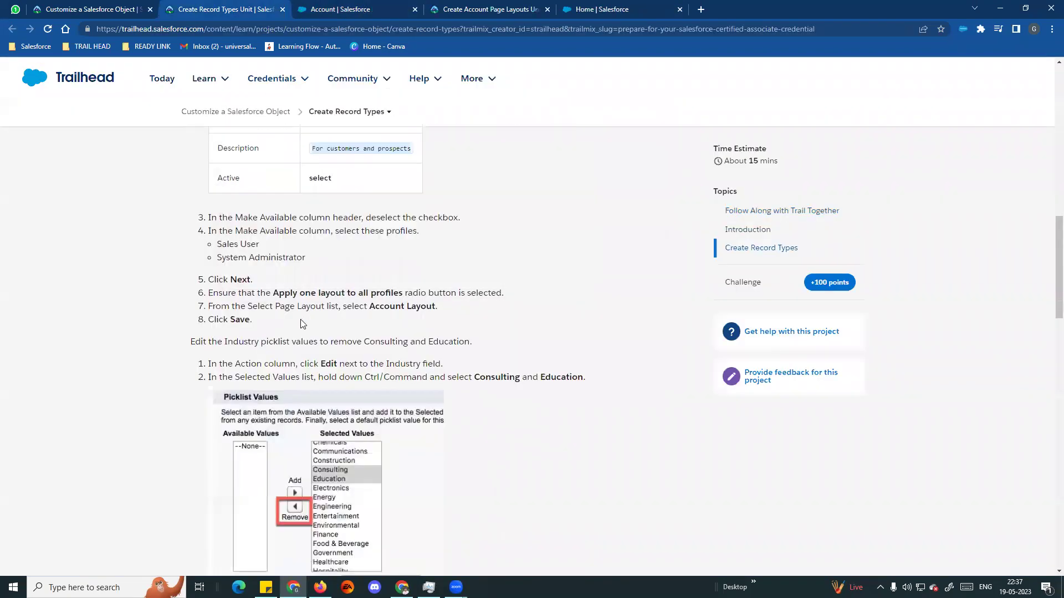
{"action": "scroll", "coordinate": [292, 299], "scroll_direction": "down", "scroll_amount": 1}
{"action": "scroll", "coordinate": [298, 275], "scroll_direction": "up", "scroll_amount": 1}
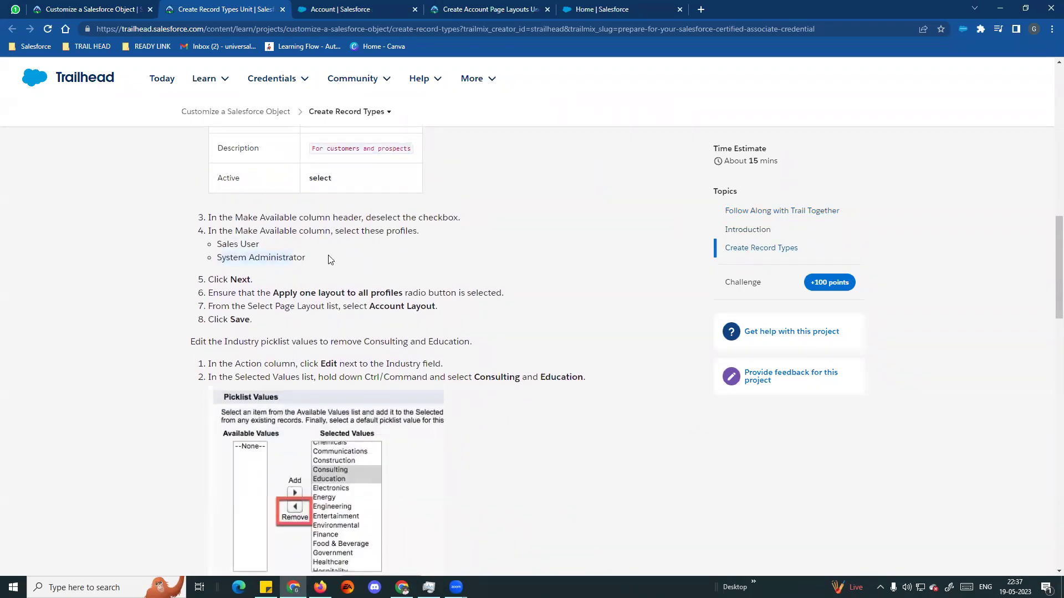
{"action": "left_click", "coordinate": [337, 10]}
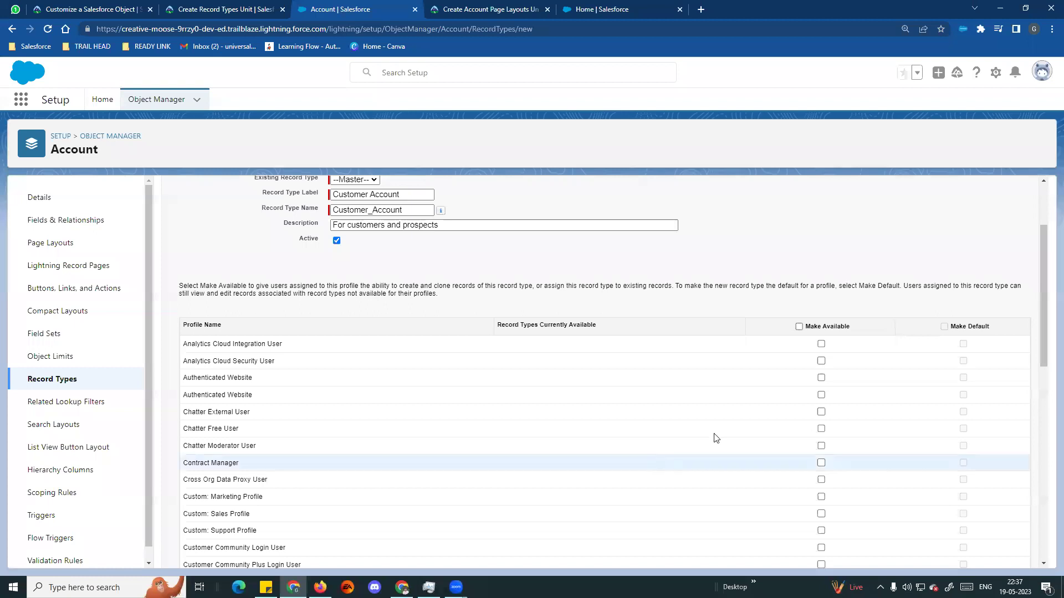
{"action": "scroll", "coordinate": [715, 438], "scroll_direction": "down", "scroll_amount": 4}
{"action": "scroll", "coordinate": [714, 438], "scroll_direction": "down", "scroll_amount": 5}
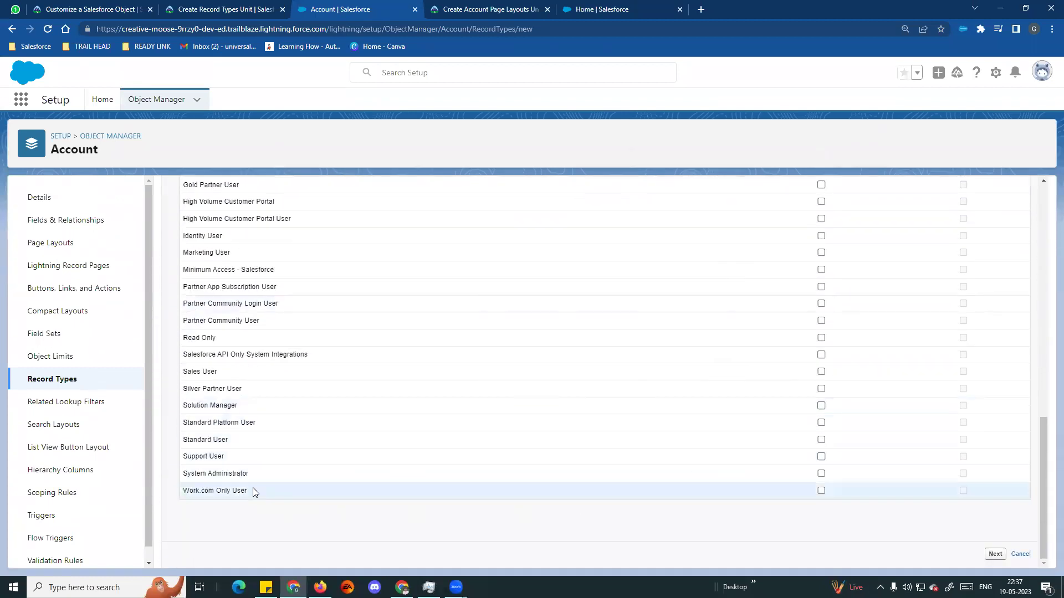
{"action": "left_click", "coordinate": [821, 372]}
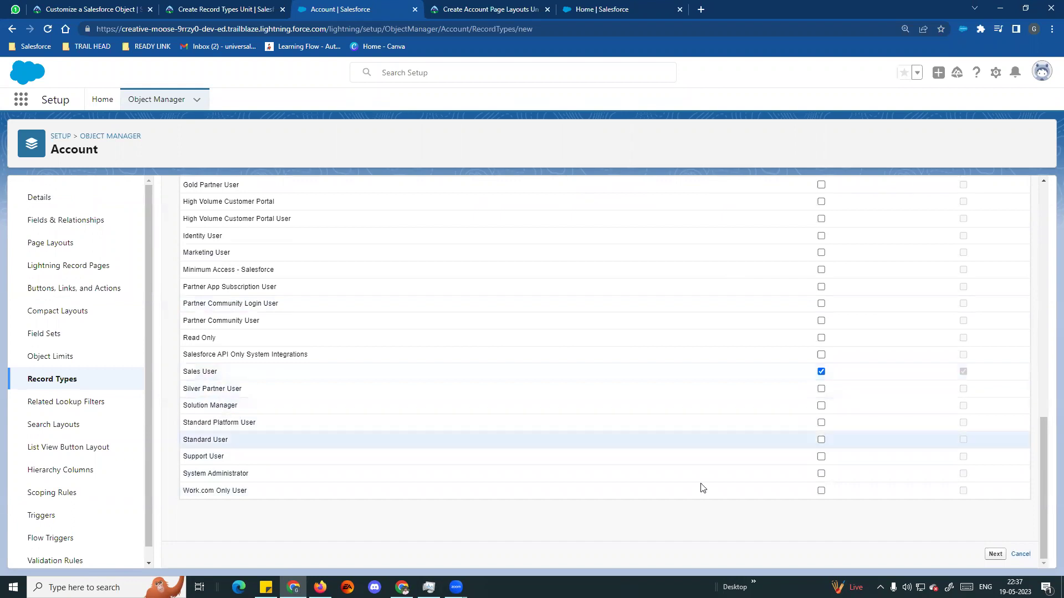
{"action": "left_click", "coordinate": [821, 473]}
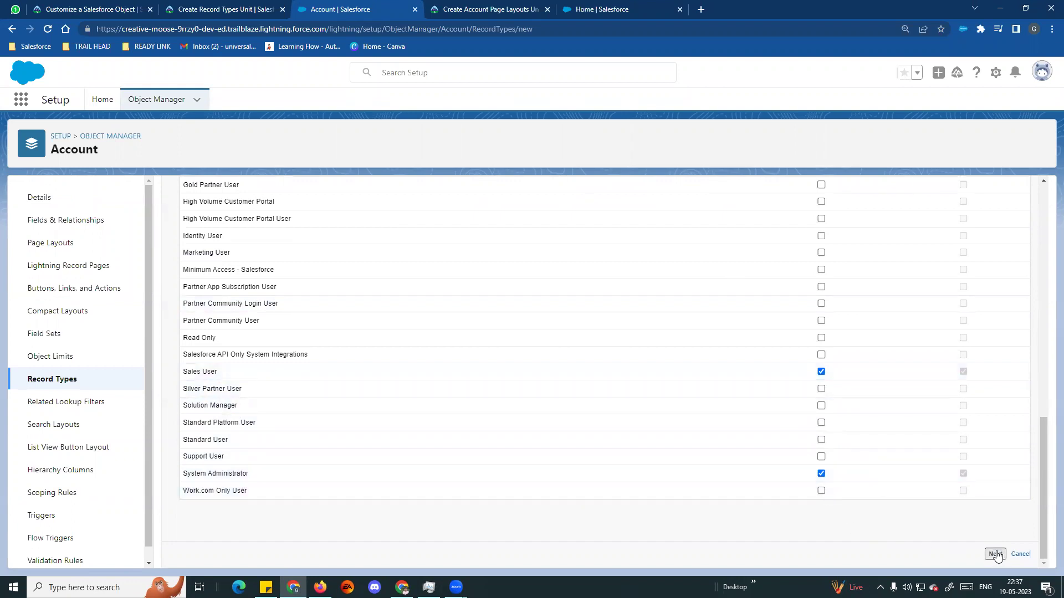
{"action": "left_click", "coordinate": [995, 554]}
Step: Keep one layout applied to all profiles and choose Account Layout as the page layout, following the Trailhead instructions
{"action": "left_click", "coordinate": [257, 7]}
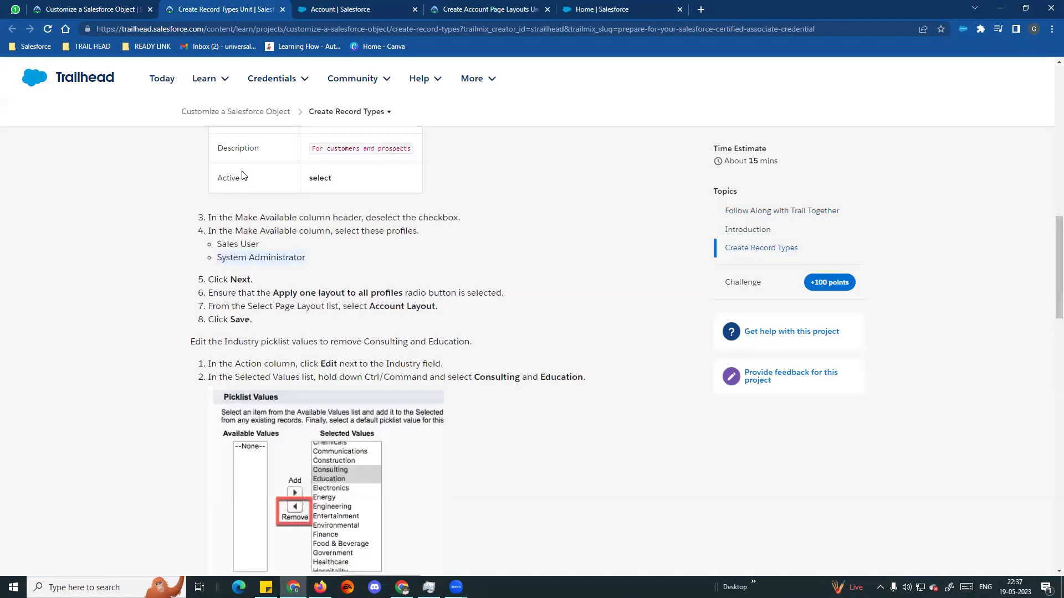
{"action": "scroll", "coordinate": [337, 302], "scroll_direction": "down", "scroll_amount": 1}
{"action": "left_click_drag", "start_coordinate": [207, 238], "coordinate": [465, 238]}
{"action": "scroll", "coordinate": [432, 166], "scroll_direction": "up", "scroll_amount": 1}
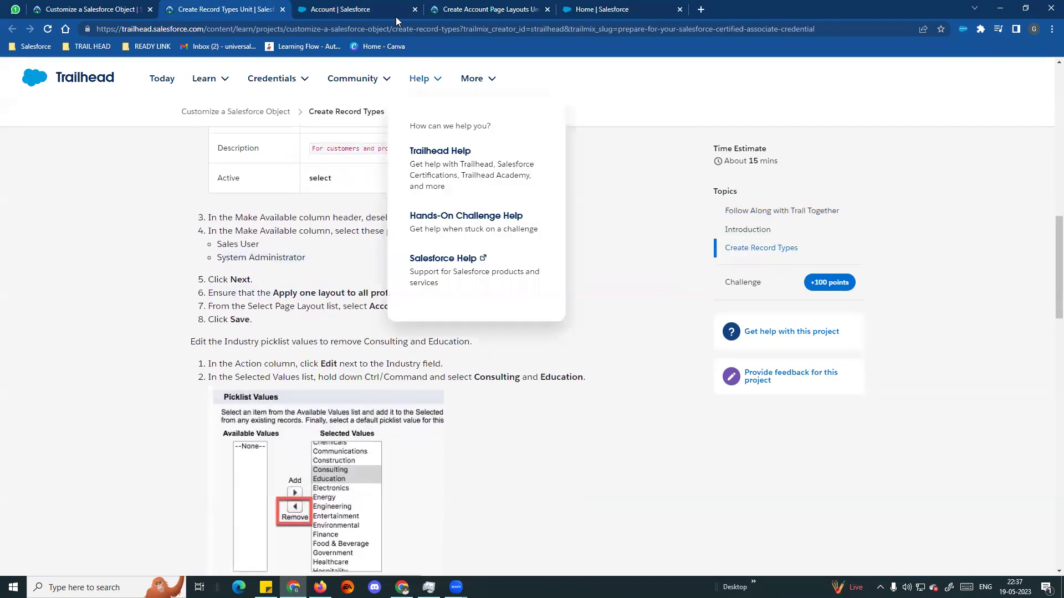
{"action": "left_click", "coordinate": [391, 11]}
{"action": "scroll", "coordinate": [437, 380], "scroll_direction": "down", "scroll_amount": 2}
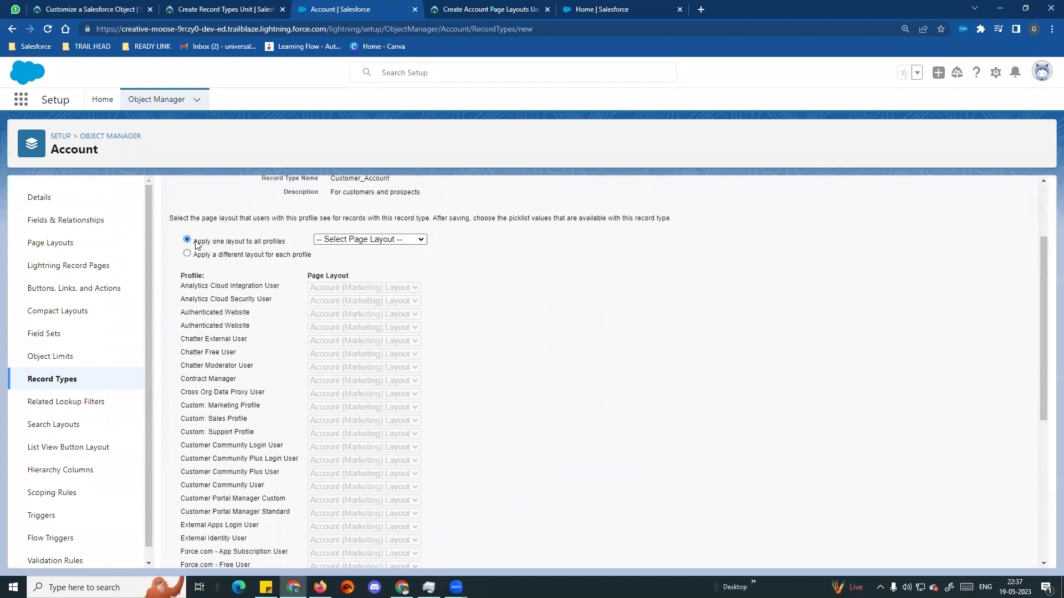
{"action": "left_click", "coordinate": [230, 6]}
{"action": "scroll", "coordinate": [401, 338], "scroll_direction": "down", "scroll_amount": 1}
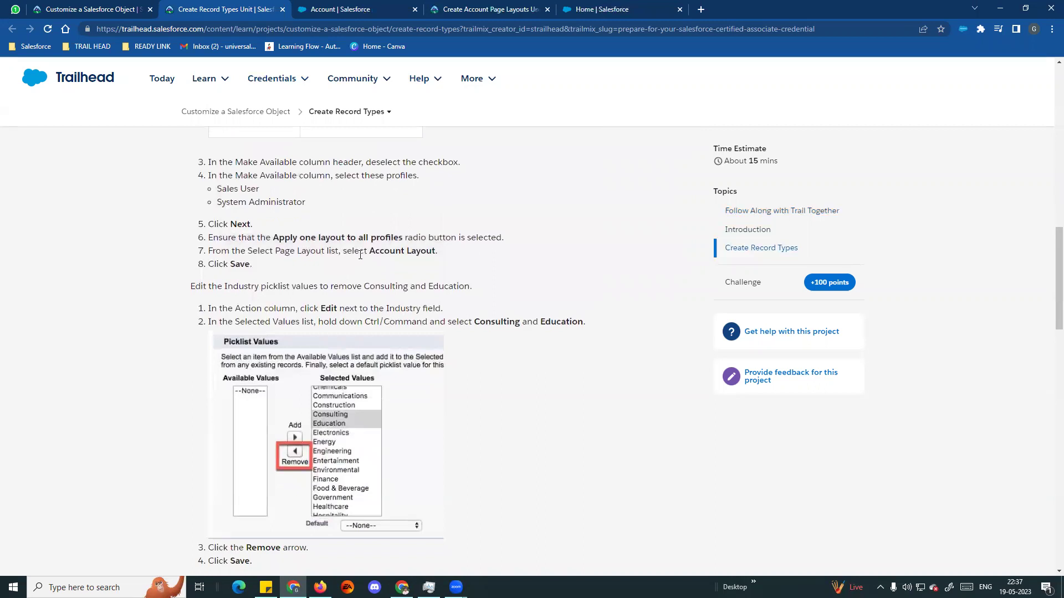
{"action": "left_click_drag", "start_coordinate": [370, 253], "coordinate": [436, 252]}
{"action": "left_click", "coordinate": [350, 16]}
{"action": "left_click", "coordinate": [381, 240]}
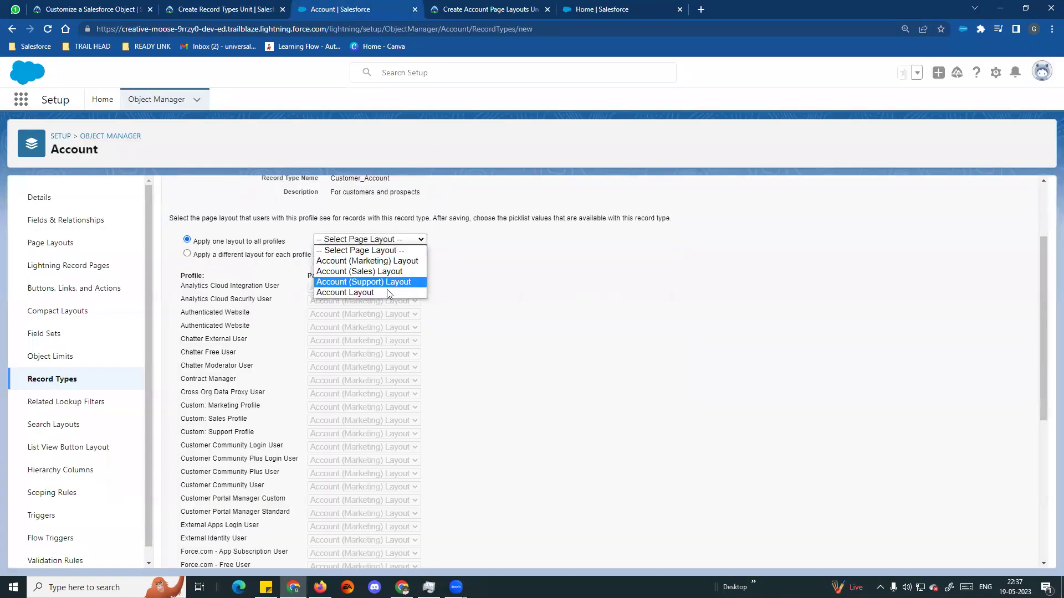
{"action": "left_click", "coordinate": [386, 293]}
{"action": "left_click", "coordinate": [376, 239]}
{"action": "left_click", "coordinate": [366, 293]}
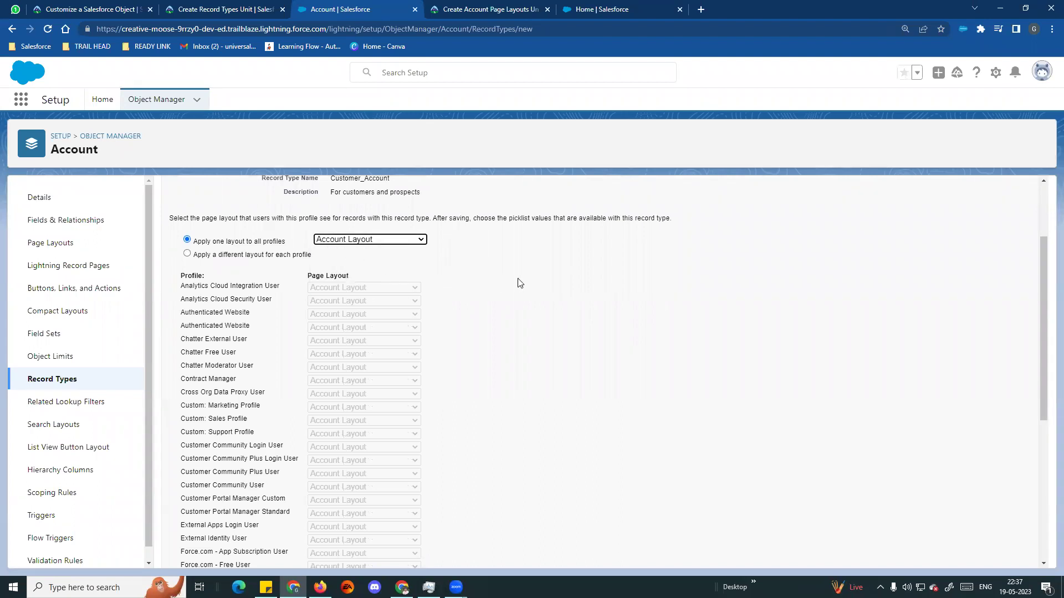
Step: Check the remaining instruction and save the Customer Account record type
{"action": "left_click", "coordinate": [270, 11]}
{"action": "scroll", "coordinate": [477, 310], "scroll_direction": "down", "scroll_amount": 1}
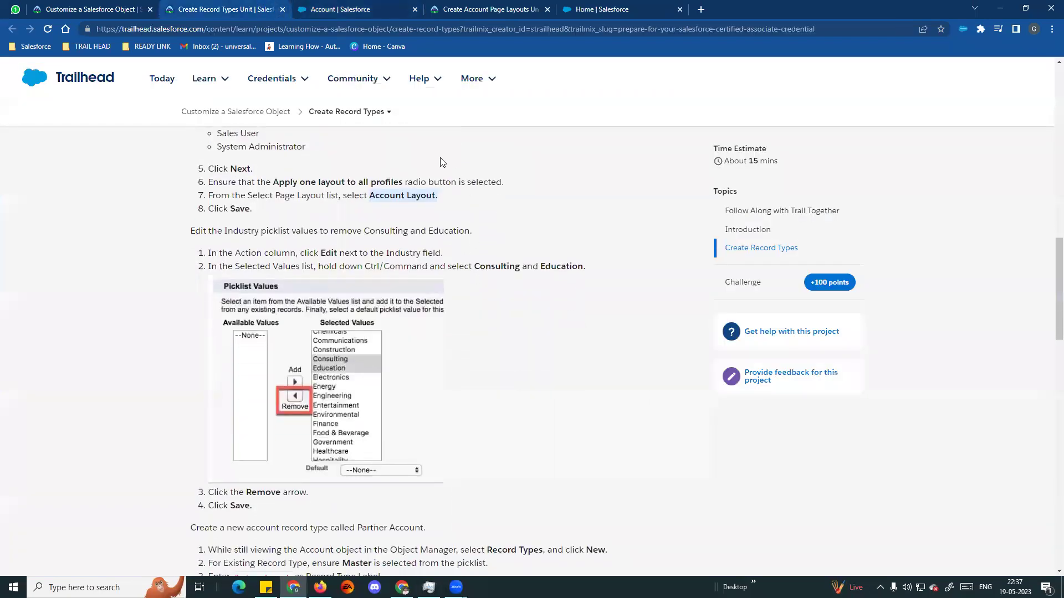
{"action": "left_click", "coordinate": [340, 9]}
{"action": "scroll", "coordinate": [727, 395], "scroll_direction": "down", "scroll_amount": 5}
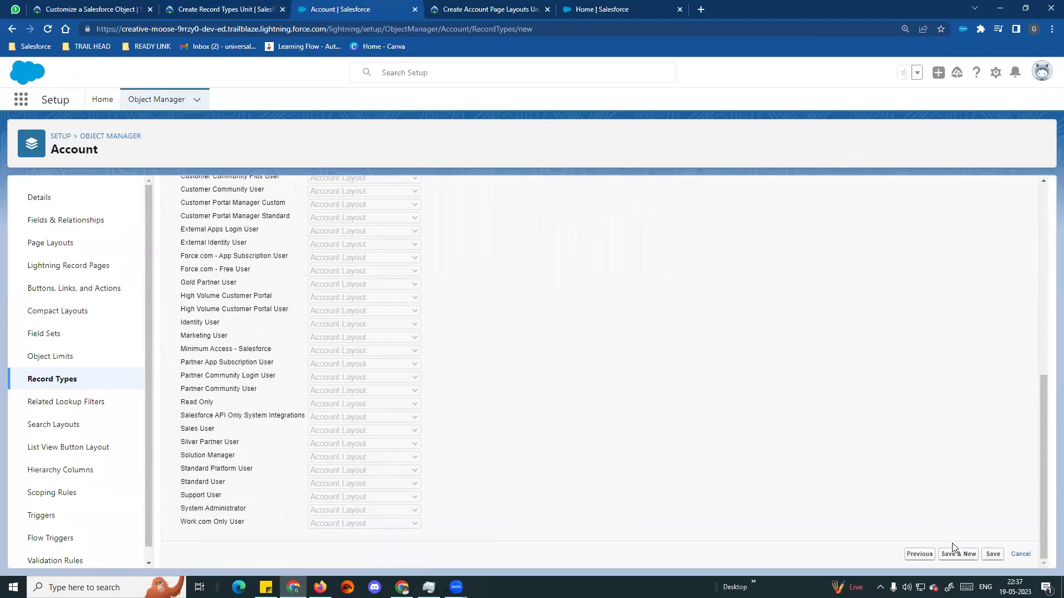
{"action": "left_click", "coordinate": [992, 554]}
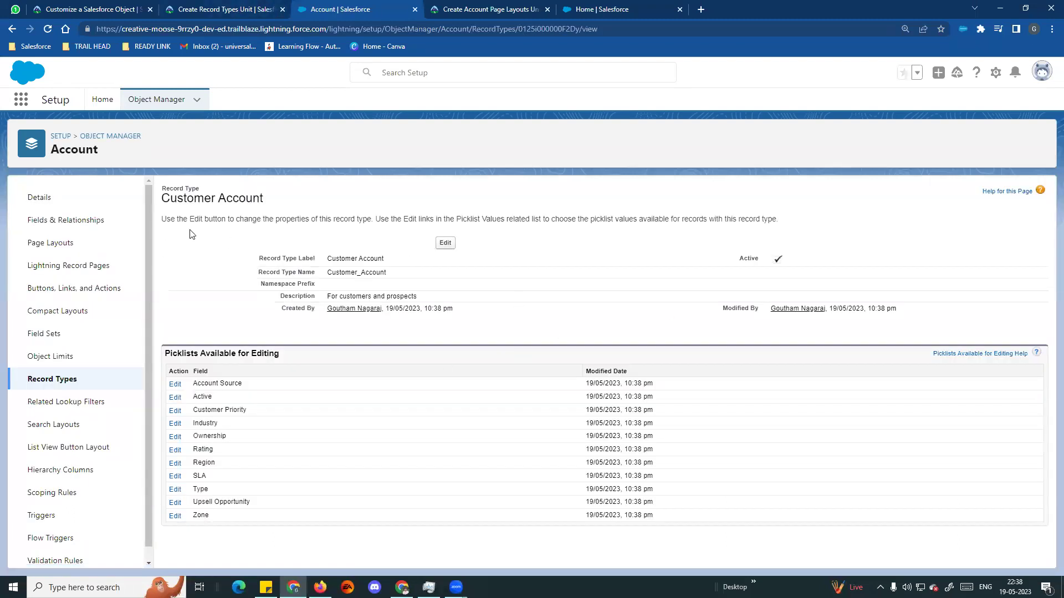
Step: Check the Trailhead instructions for the Industry picklist and open that picklist of the Customer Account record type for editing
{"action": "left_click_drag", "start_coordinate": [319, 259], "coordinate": [382, 274]}
{"action": "left_click", "coordinate": [382, 274]}
{"action": "left_click", "coordinate": [240, 7]}
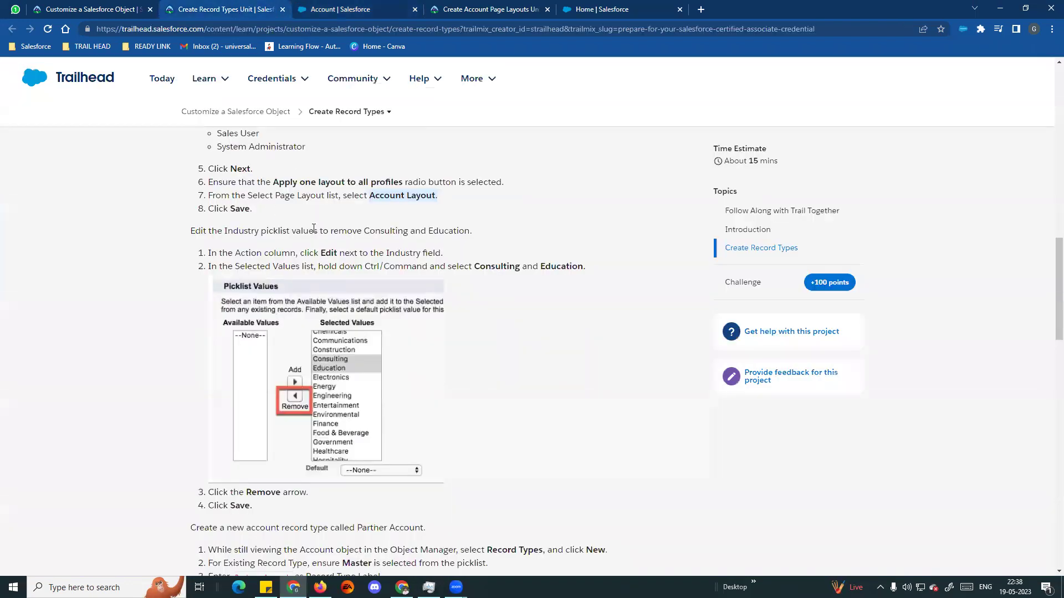
{"action": "scroll", "coordinate": [318, 235], "scroll_direction": "down", "scroll_amount": 1}
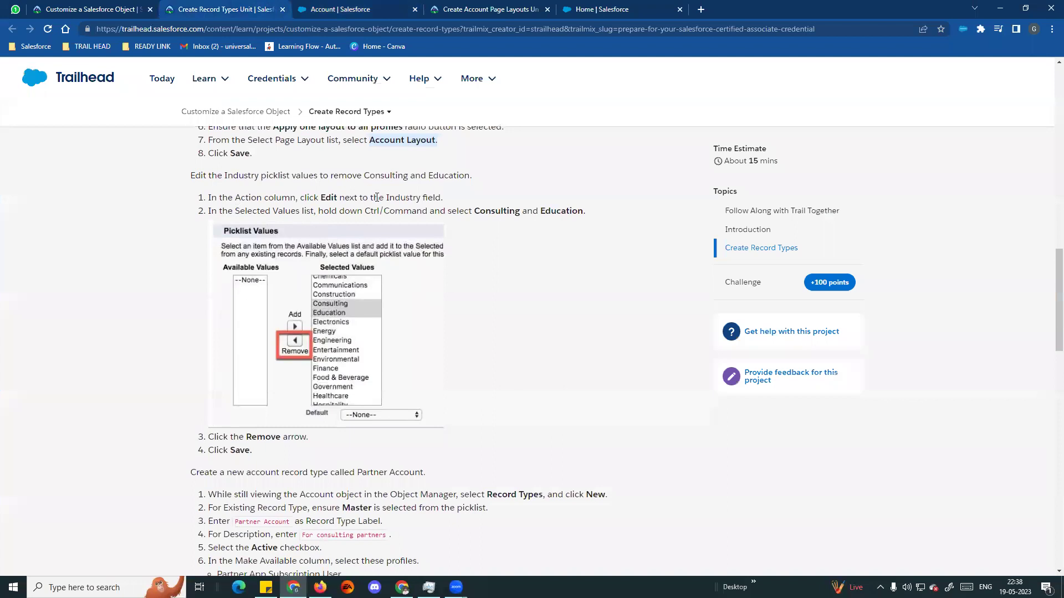
{"action": "left_click_drag", "start_coordinate": [385, 198], "coordinate": [440, 199]}
{"action": "left_click", "coordinate": [357, 9]}
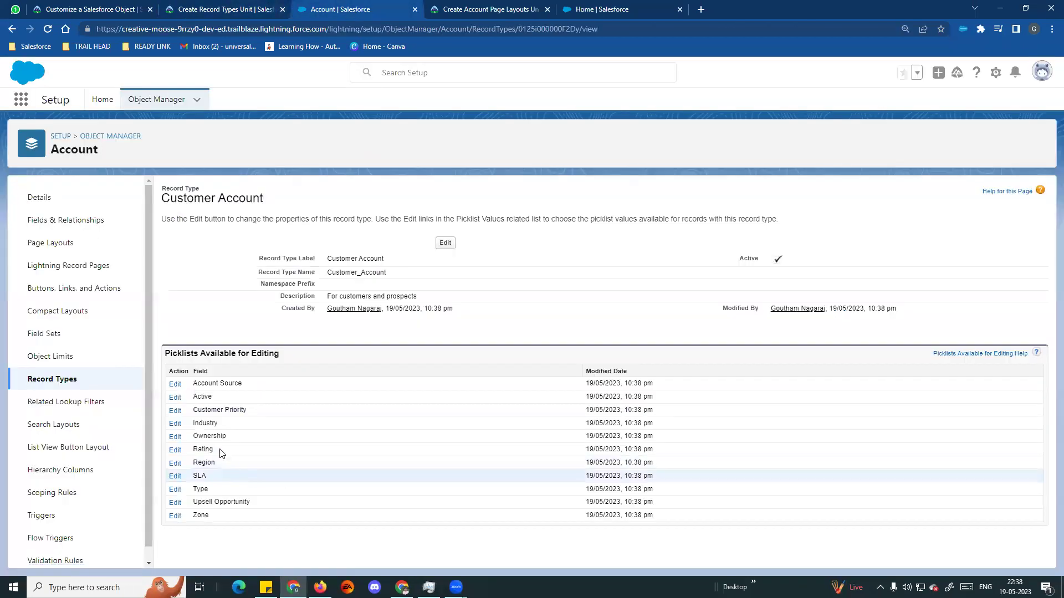
{"action": "left_click", "coordinate": [177, 426]}
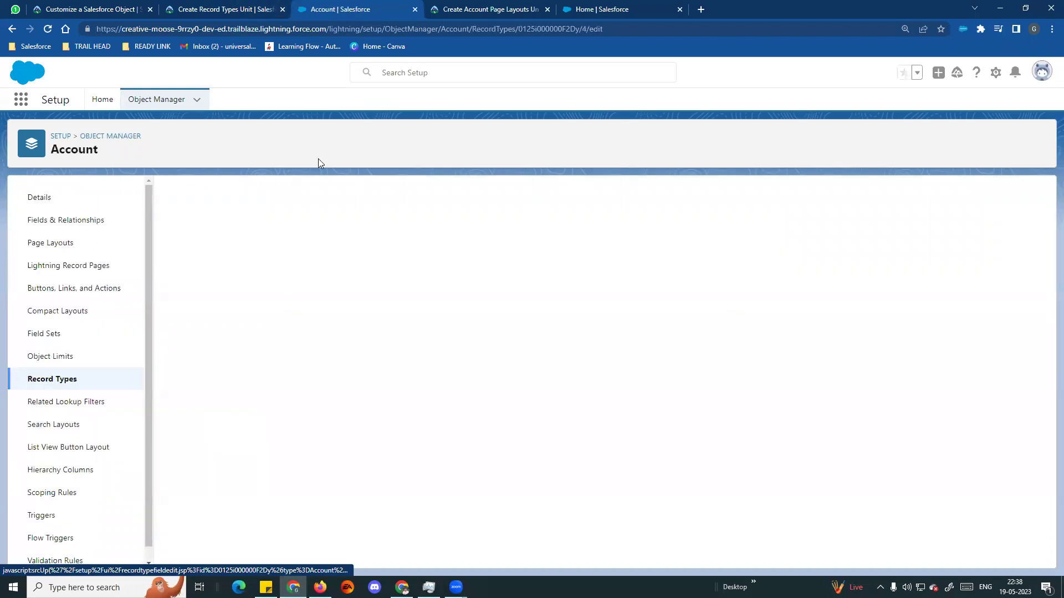
Step: Remove Consulting and Education from the selected Industry values for Customer Account, following the instructions, and save the picklist
{"action": "left_click", "coordinate": [235, 10]}
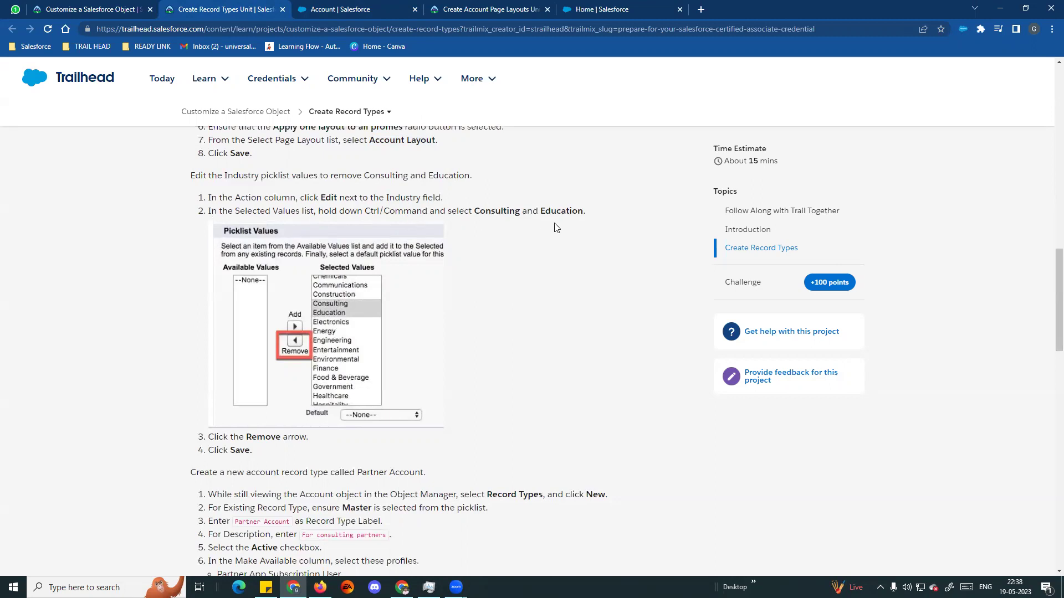
{"action": "scroll", "coordinate": [556, 228], "scroll_direction": "down", "scroll_amount": 1}
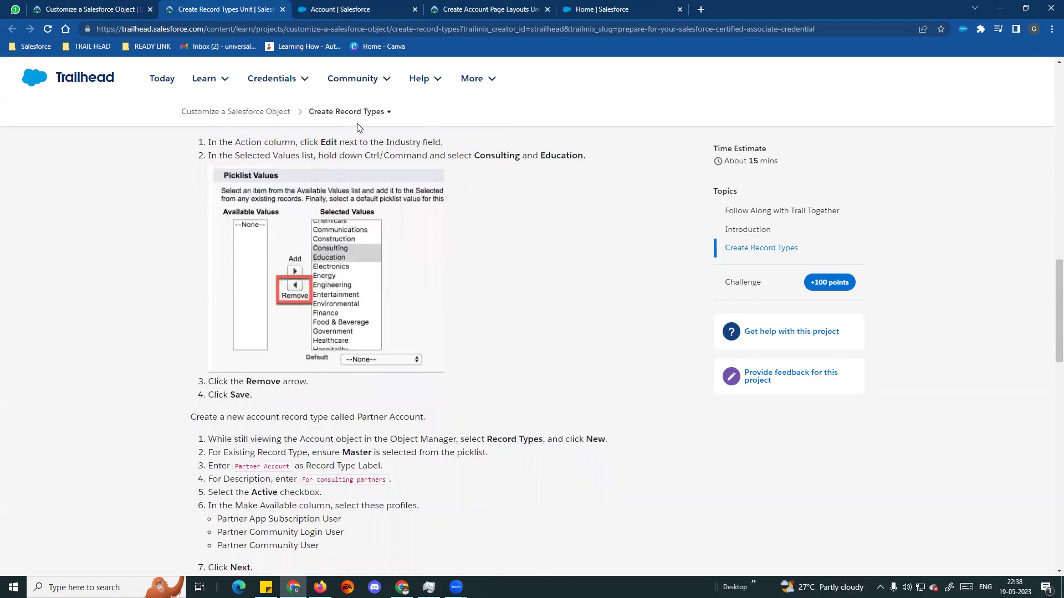
{"action": "left_click", "coordinate": [339, 9]}
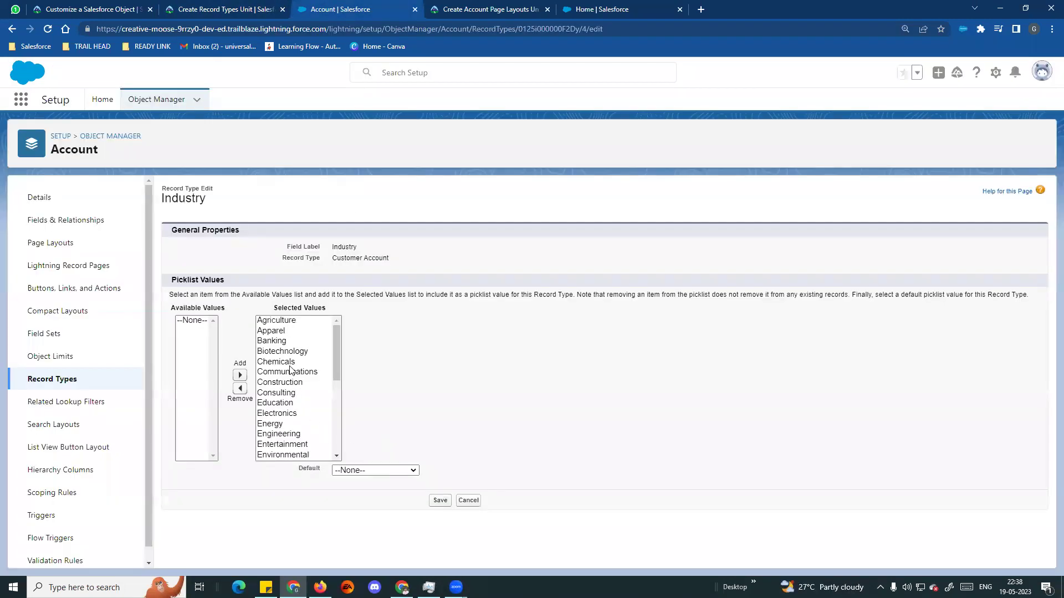
{"action": "left_click", "coordinate": [293, 393]}
{"action": "left_click", "coordinate": [292, 403], "text": "ctrl"}
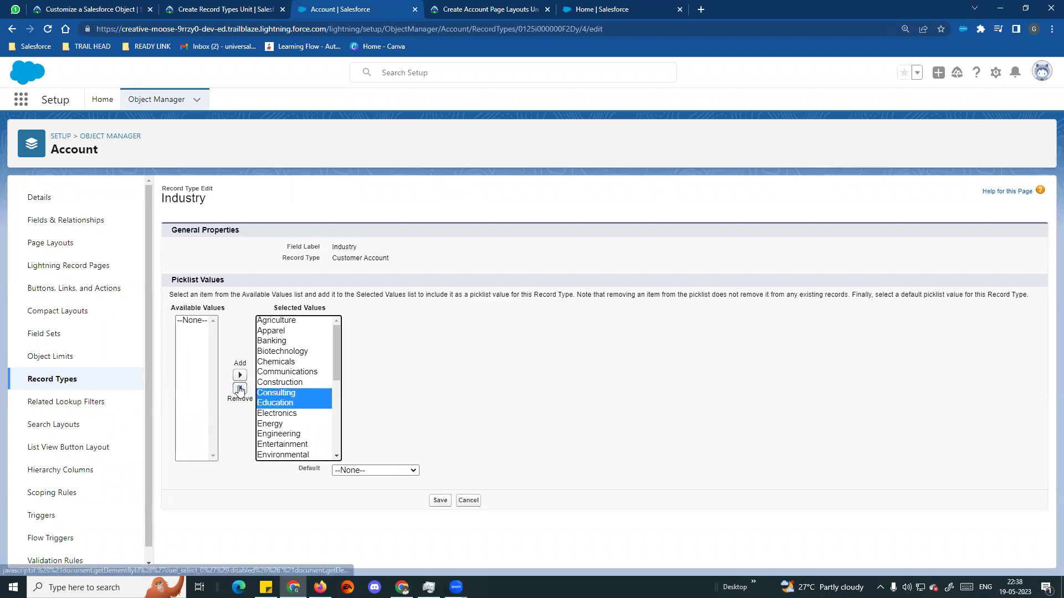
{"action": "left_click", "coordinate": [240, 390]}
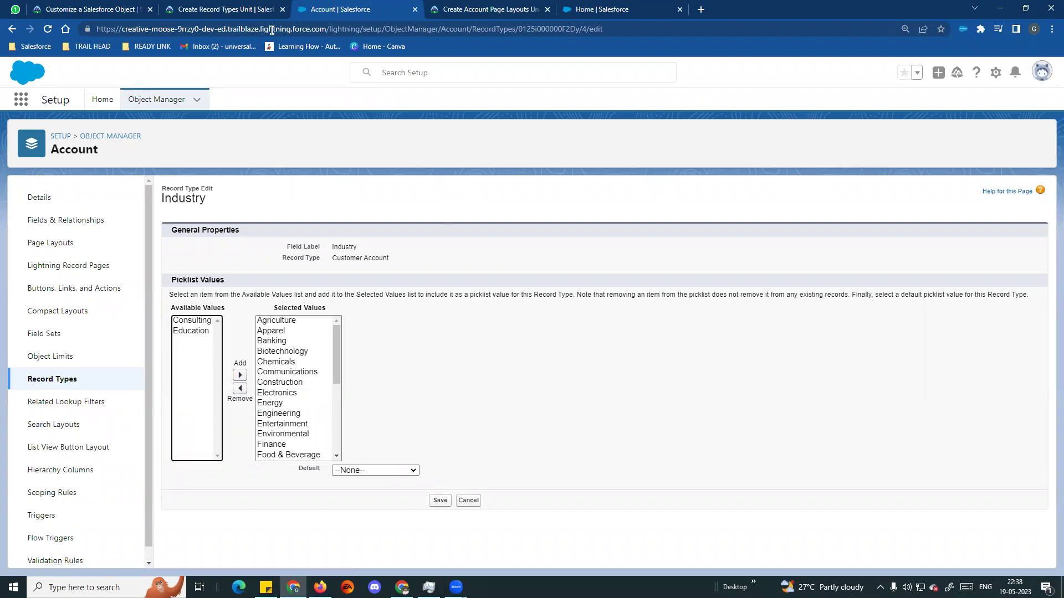
{"action": "left_click", "coordinate": [252, 10]}
{"action": "scroll", "coordinate": [353, 388], "scroll_direction": "down", "scroll_amount": 2}
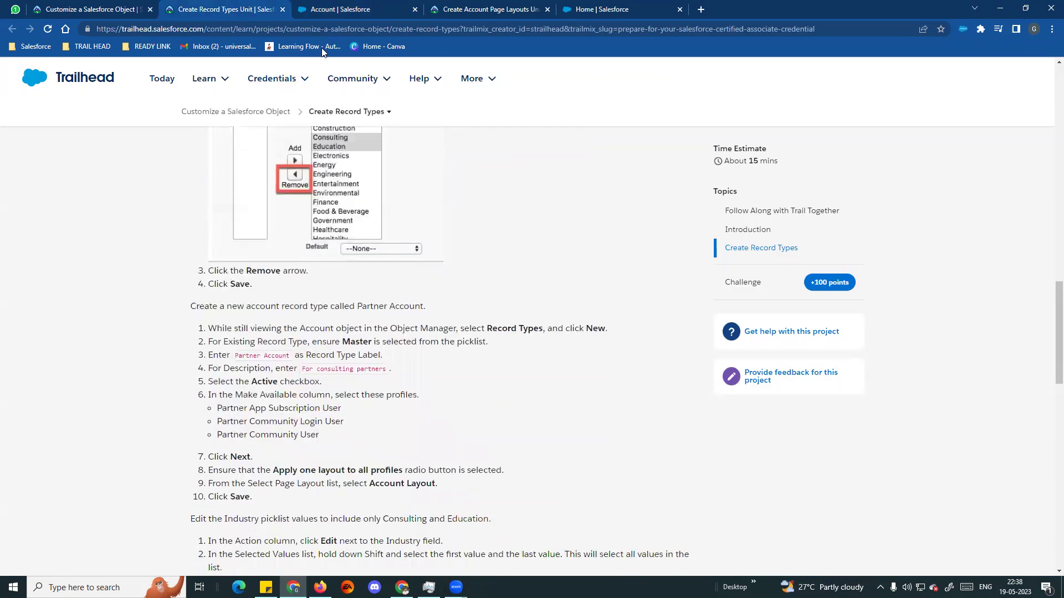
{"action": "left_click", "coordinate": [332, 10]}
{"action": "left_click", "coordinate": [440, 500]}
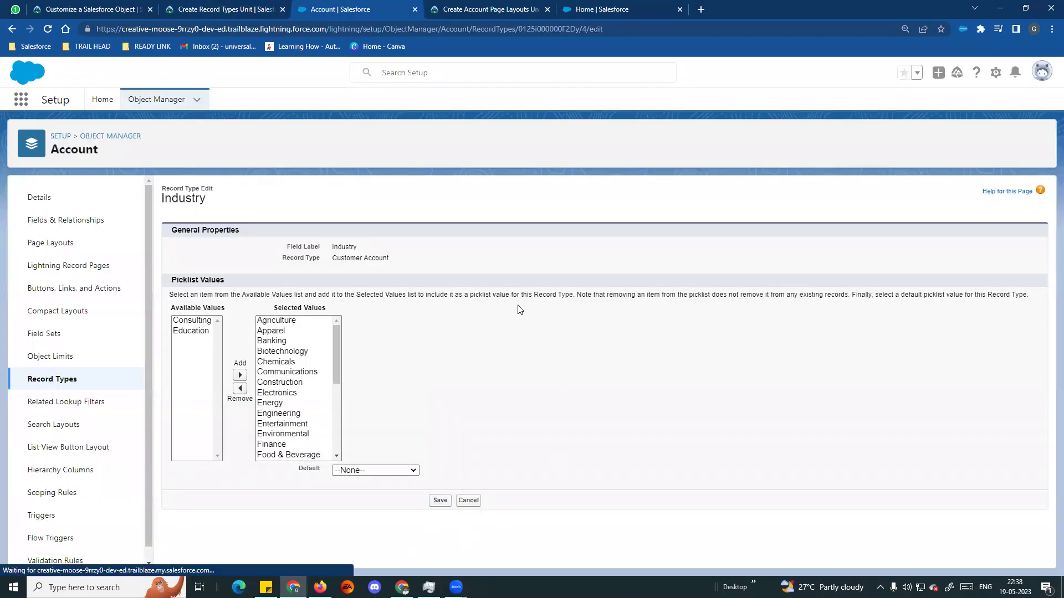
Step: Start a new Account record type and enter Partner Account, copied from the Trailhead instructions, as its label
{"action": "left_click", "coordinate": [210, 9]}
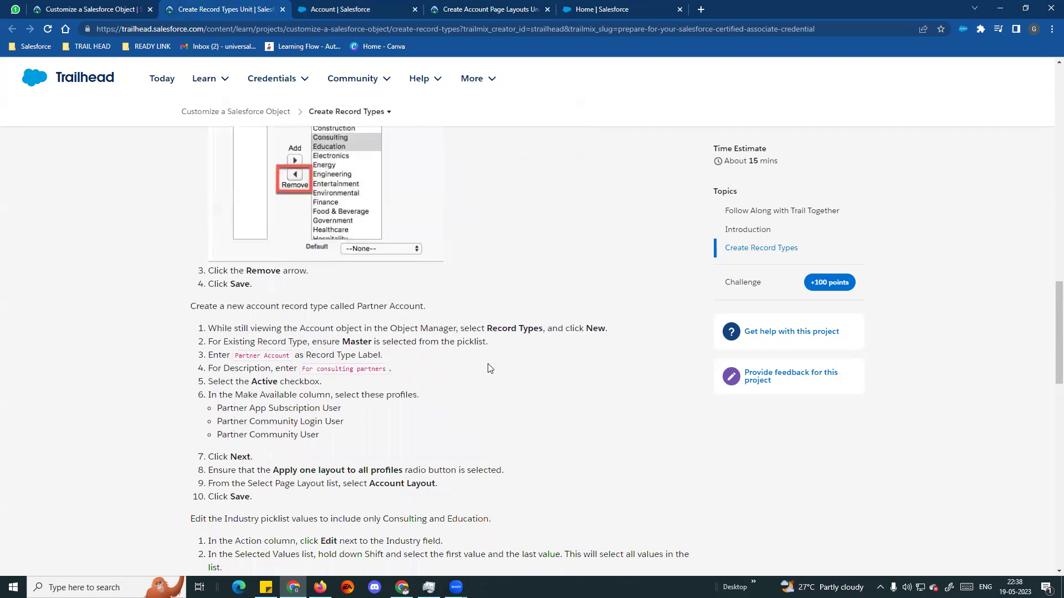
{"action": "scroll", "coordinate": [489, 369], "scroll_direction": "down", "scroll_amount": 2}
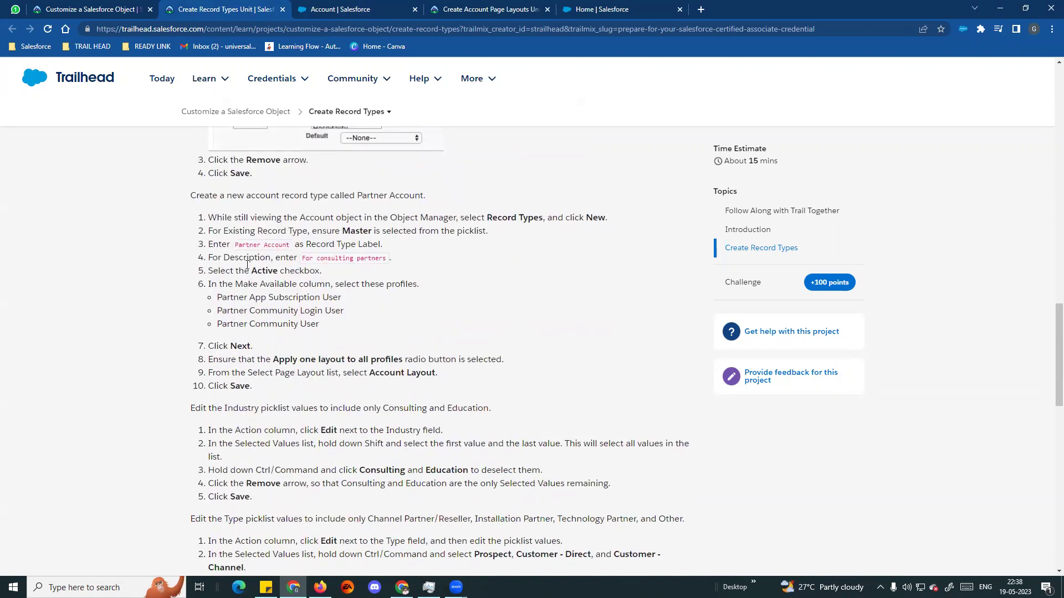
{"action": "left_click_drag", "start_coordinate": [236, 244], "coordinate": [289, 246]}
{"action": "key", "text": "ctrl+c"}
{"action": "left_click", "coordinate": [358, 9]}
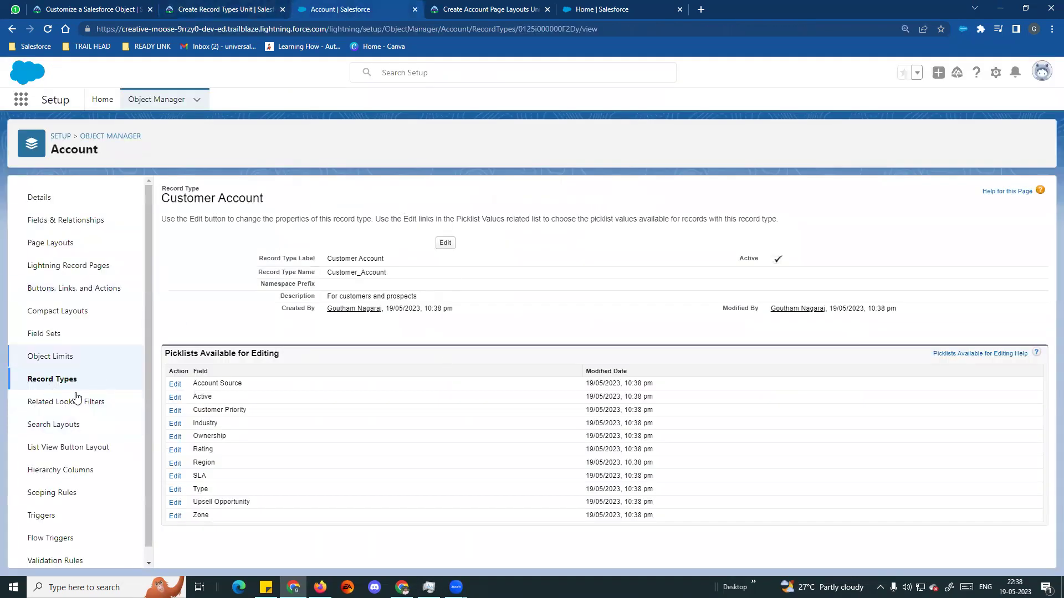
{"action": "left_click", "coordinate": [120, 380]}
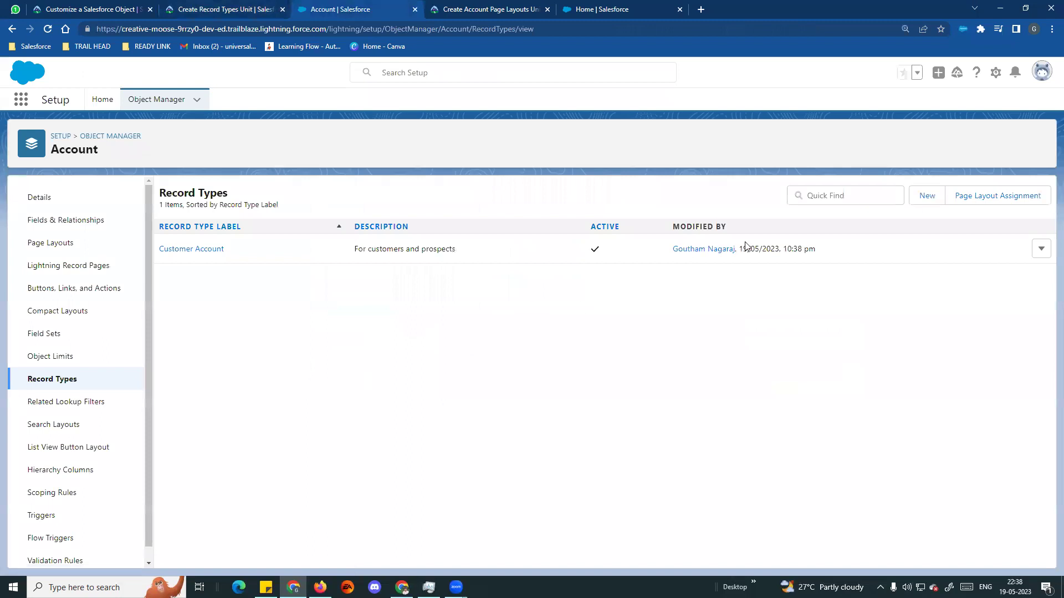
{"action": "left_click", "coordinate": [928, 198]}
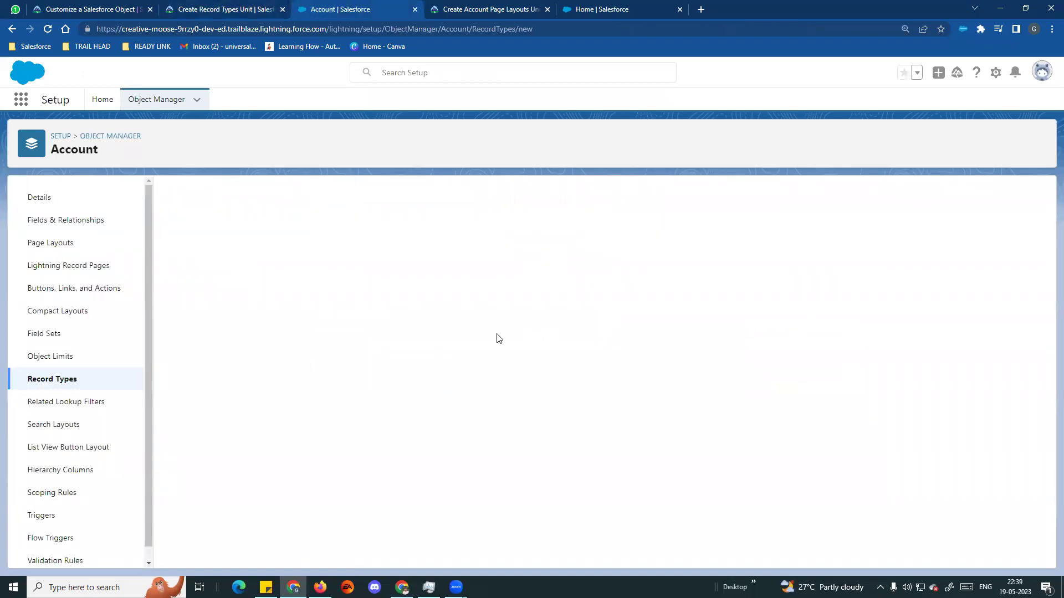
{"action": "key", "text": "ctrl+v"}
{"action": "right_click", "coordinate": [371, 320]}
{"action": "left_click", "coordinate": [464, 320]}
Step: Copy the description "For consulting partners." from the instructions into the Partner Account record type and mark it as active
{"action": "left_click", "coordinate": [223, 11]}
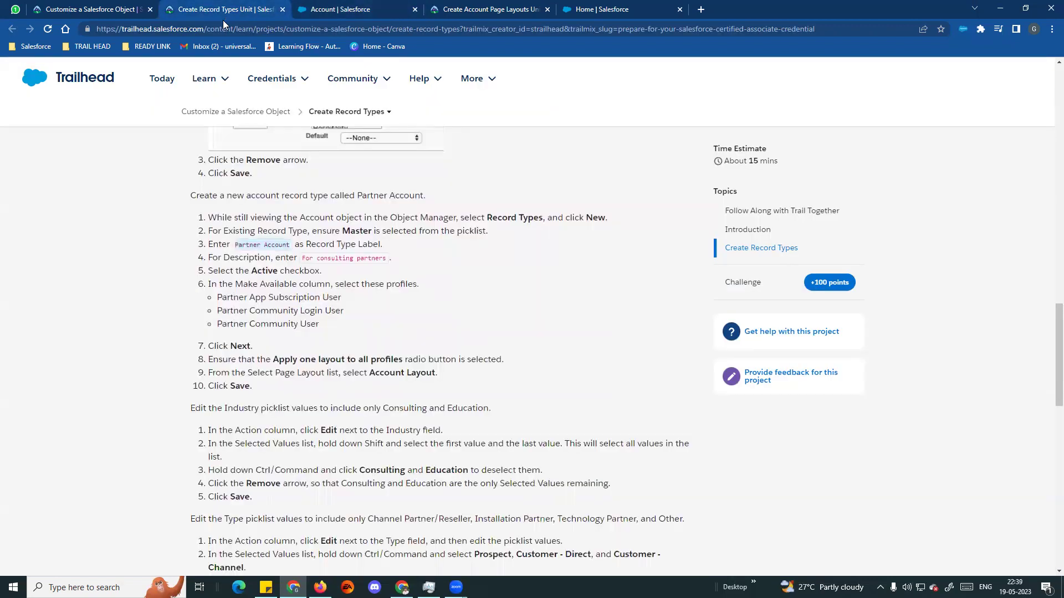
{"action": "left_click_drag", "start_coordinate": [304, 257], "coordinate": [398, 262]}
{"action": "key", "text": "ctrl+c"}
{"action": "left_click", "coordinate": [357, 9]}
{"action": "left_click", "coordinate": [450, 336]}
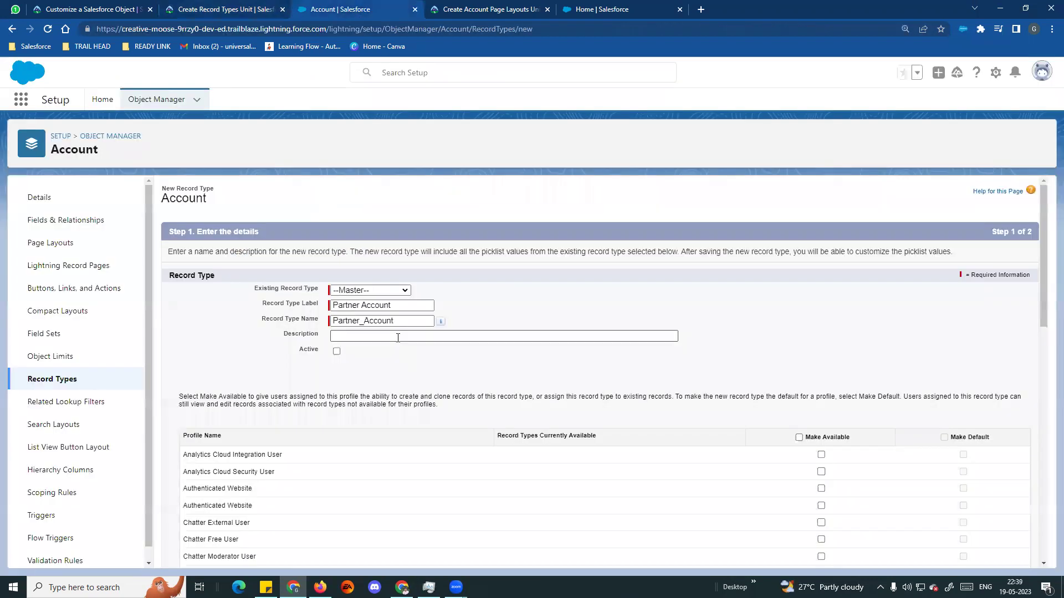
{"action": "key", "text": "ctrl+v"}
{"action": "left_click", "coordinate": [336, 351]}
Step: Make the record type available to Partner App Subscription User, Partner Community Login User and Partner Community User, and proceed to the page layout assignment
{"action": "left_click", "coordinate": [252, 9]}
{"action": "scroll", "coordinate": [390, 288], "scroll_direction": "down", "scroll_amount": 2}
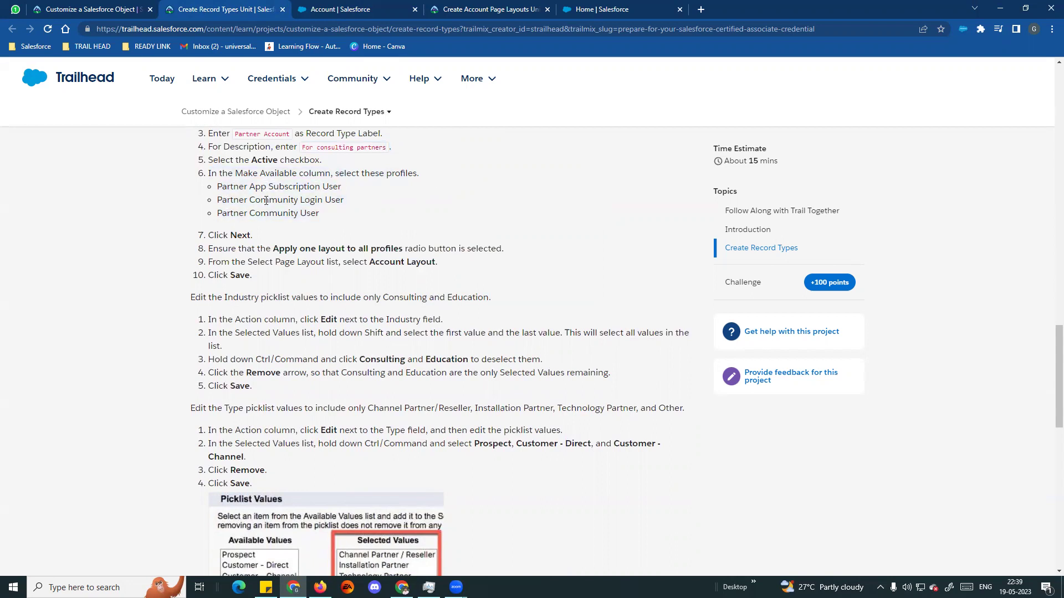
{"action": "left_click", "coordinate": [349, 9]}
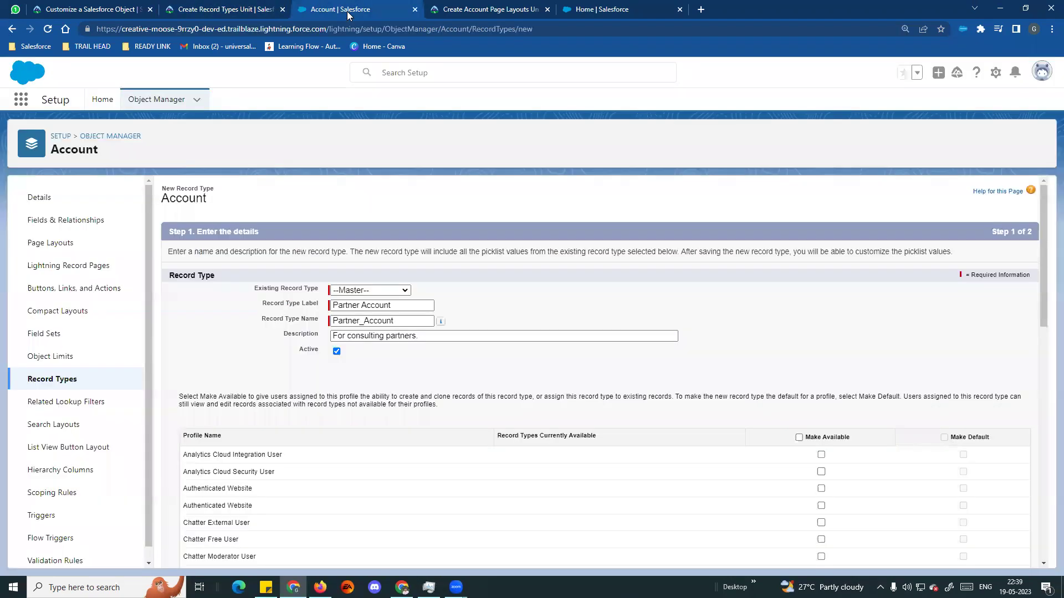
{"action": "scroll", "coordinate": [712, 487], "scroll_direction": "down", "scroll_amount": 9}
{"action": "scroll", "coordinate": [714, 486], "scroll_direction": "down", "scroll_amount": 3}
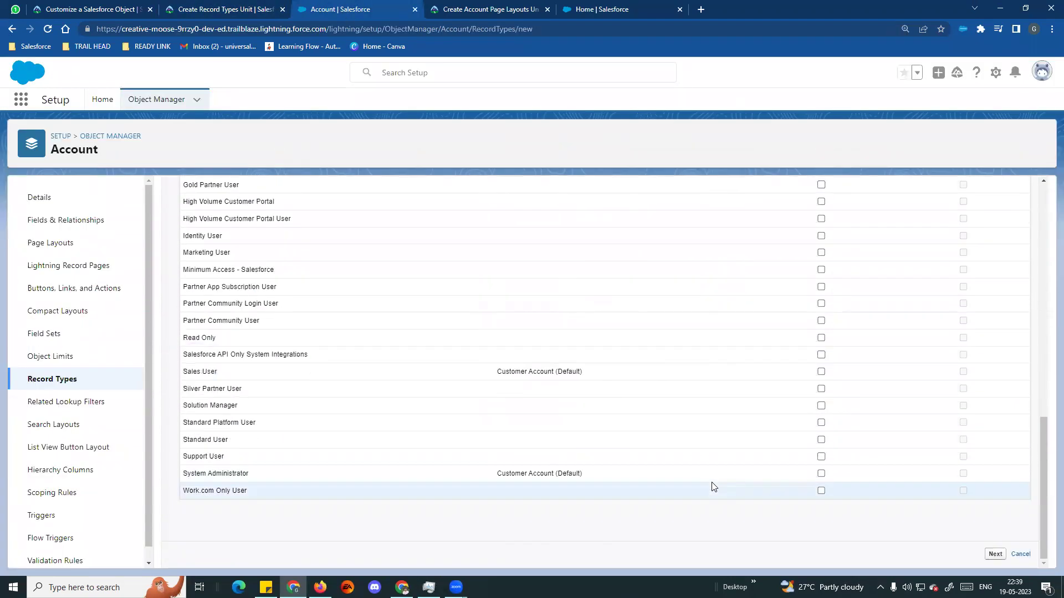
{"action": "scroll", "coordinate": [665, 487], "scroll_direction": "up", "scroll_amount": 1}
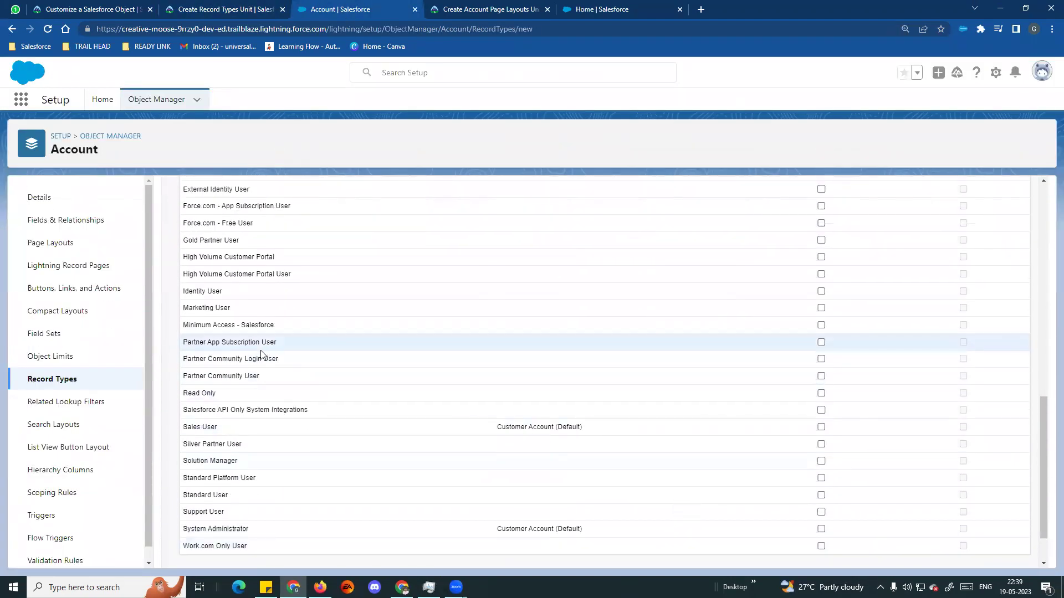
{"action": "left_click", "coordinate": [821, 343]}
{"action": "left_click", "coordinate": [820, 359]}
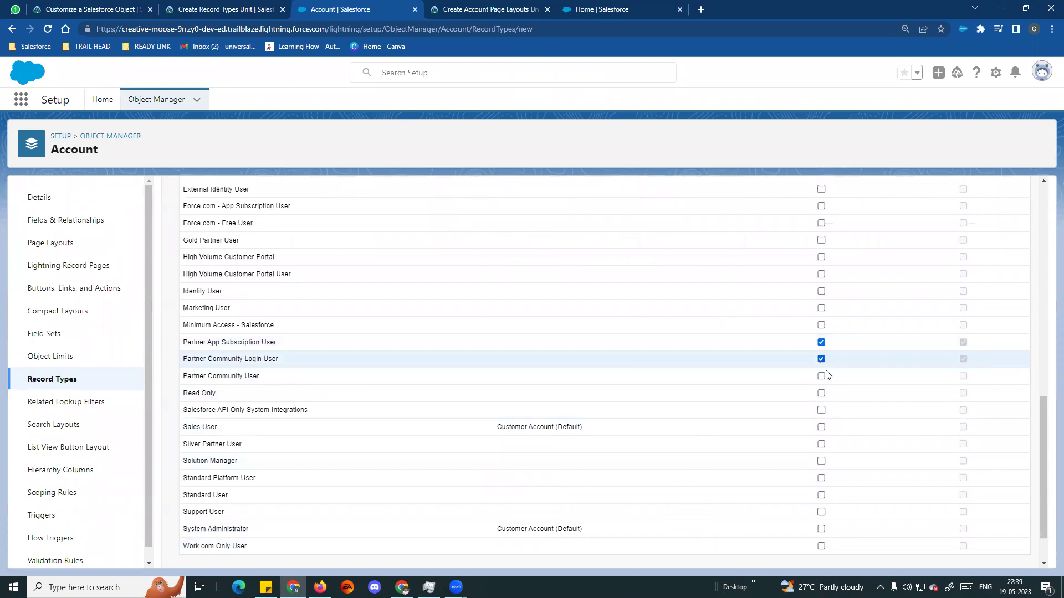
{"action": "left_click", "coordinate": [821, 376]}
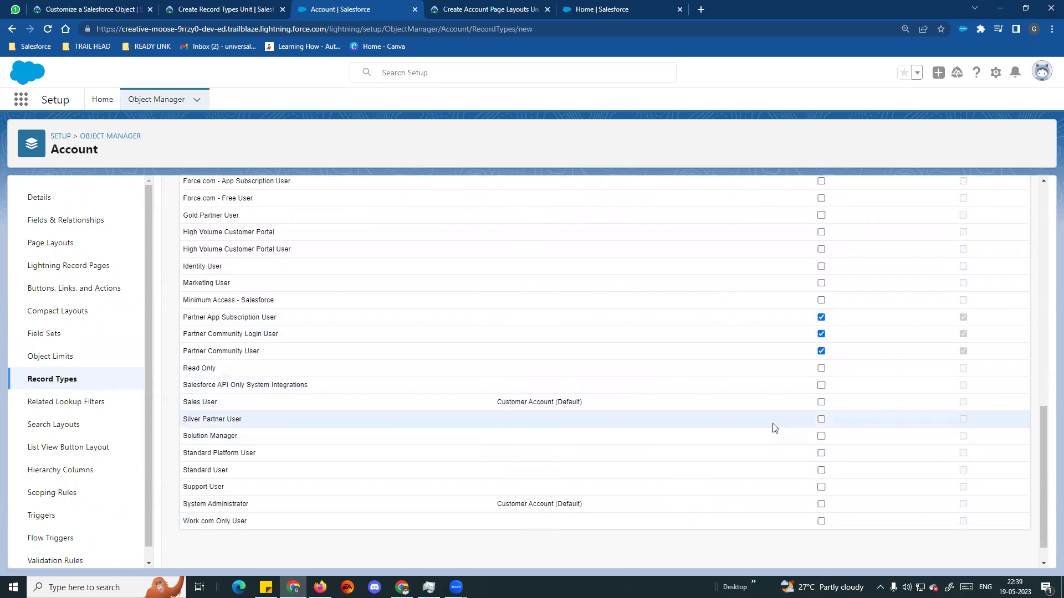
{"action": "scroll", "coordinate": [772, 427], "scroll_direction": "down", "scroll_amount": 1}
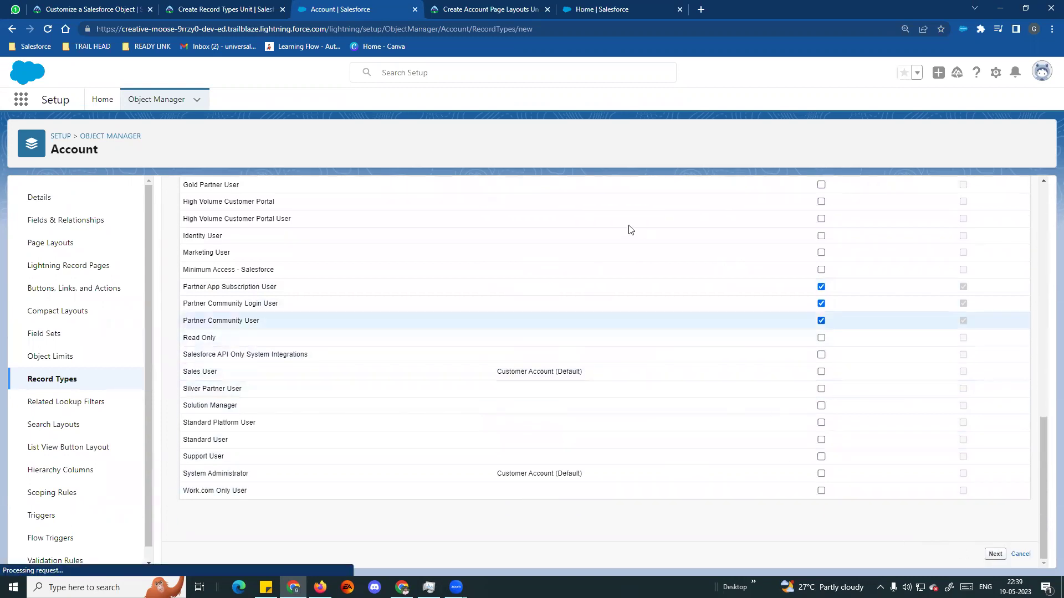
Step: Keep one layout applied to all profiles, choose Account Layout per the instructions, and save the Partner Account record type
{"action": "left_click", "coordinate": [236, 10]}
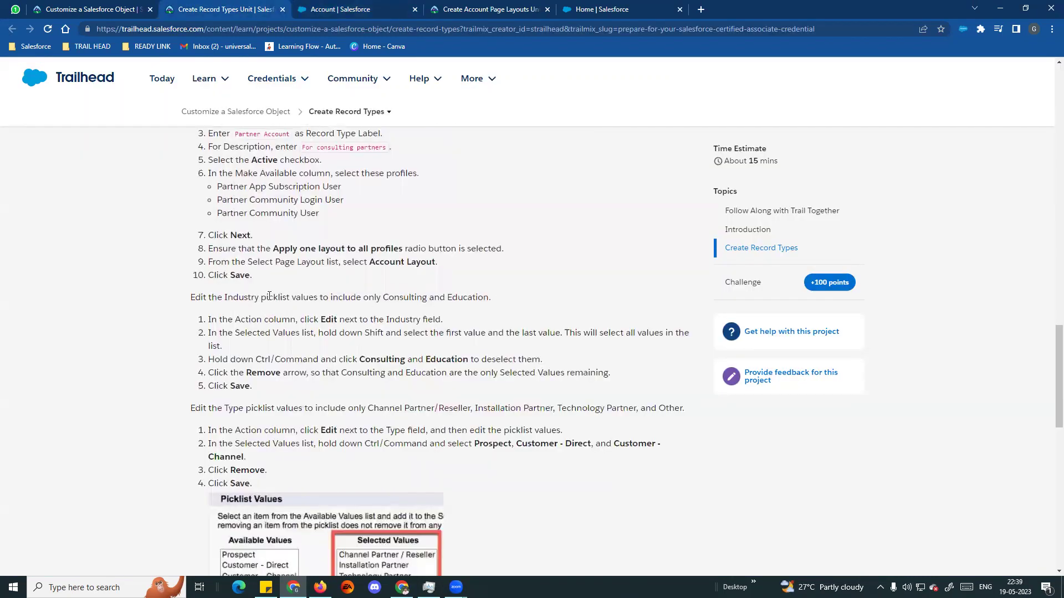
{"action": "left_click", "coordinate": [363, 11]}
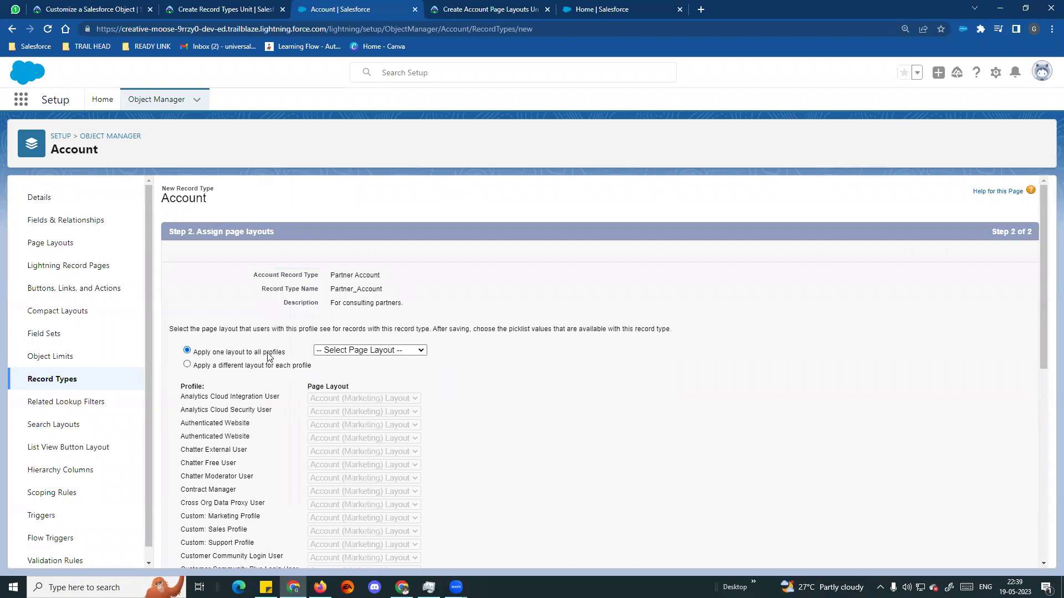
{"action": "left_click", "coordinate": [370, 351]}
{"action": "left_click", "coordinate": [383, 403]}
{"action": "scroll", "coordinate": [558, 414], "scroll_direction": "down", "scroll_amount": 7}
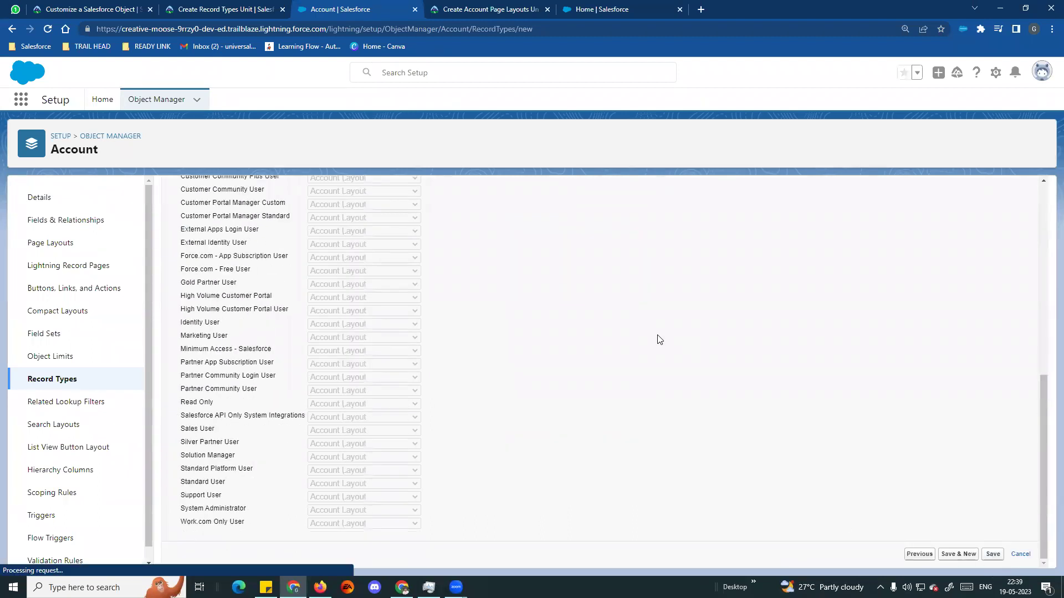
Step: Review the Industry and Type picklist instructions and open the Industry picklist of the Partner Account record type for editing
{"action": "left_click", "coordinate": [224, 10]}
{"action": "scroll", "coordinate": [319, 344], "scroll_direction": "down", "scroll_amount": 2}
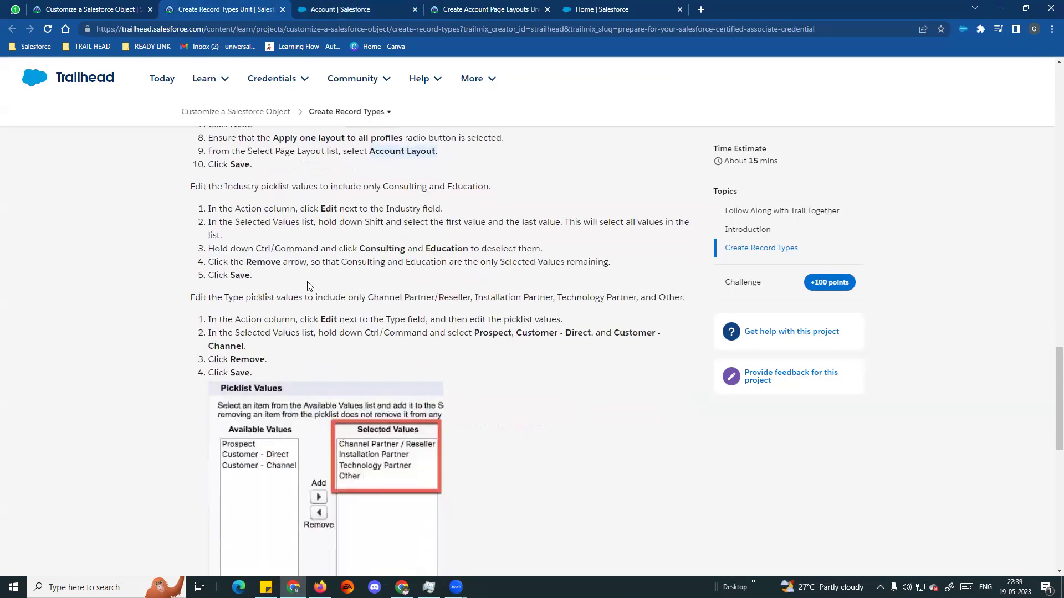
{"action": "left_click_drag", "start_coordinate": [227, 184], "coordinate": [286, 198]}
{"action": "scroll", "coordinate": [316, 246], "scroll_direction": "down", "scroll_amount": 1}
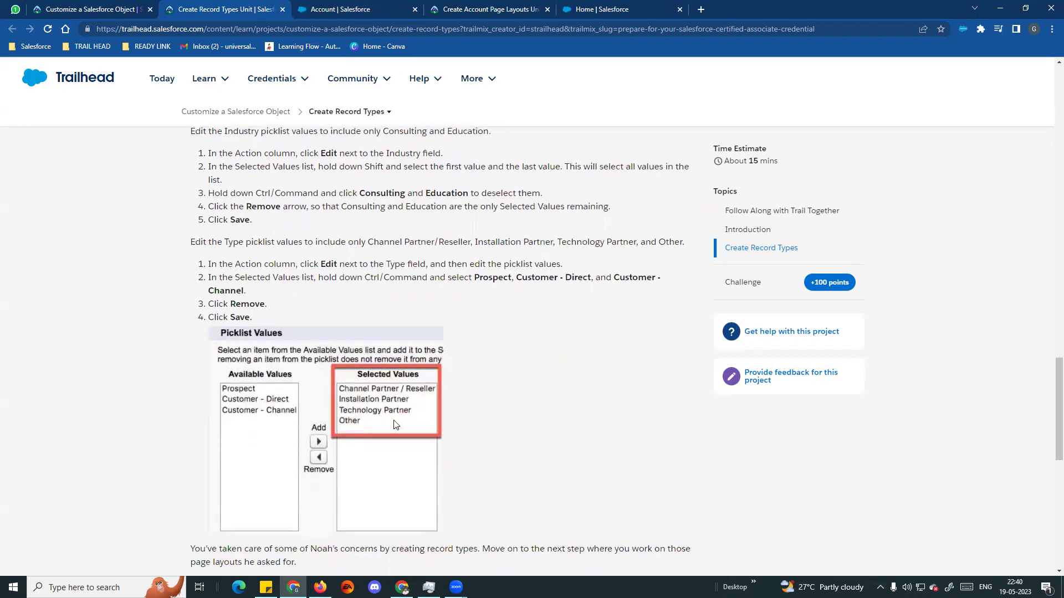
{"action": "scroll", "coordinate": [385, 389], "scroll_direction": "up", "scroll_amount": 2}
{"action": "scroll", "coordinate": [385, 389], "scroll_direction": "down", "scroll_amount": 1}
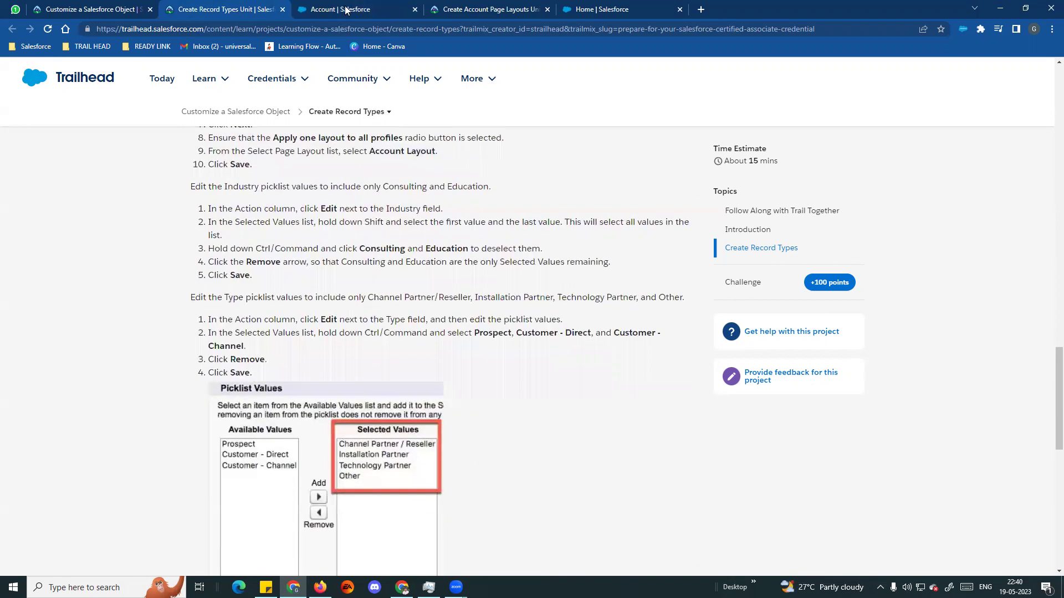
{"action": "left_click", "coordinate": [346, 10]}
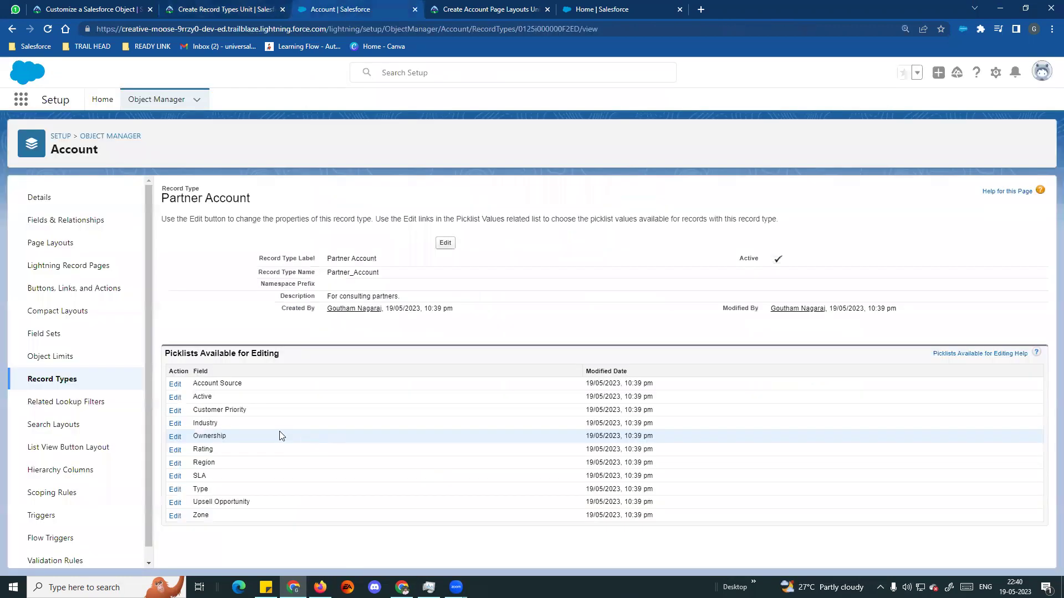
{"action": "left_click", "coordinate": [175, 424]}
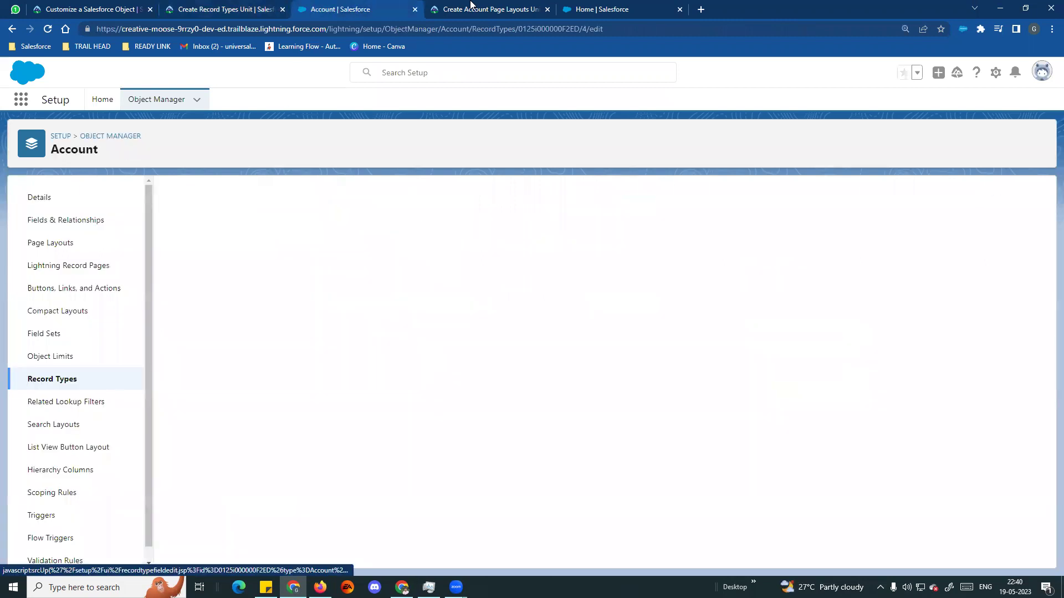
Step: Examine the Trailhead instructions for limiting the Partner Account's Industry picklist to Consulting and Education
{"action": "left_click", "coordinate": [217, 11]}
{"action": "scroll", "coordinate": [431, 339], "scroll_direction": "up", "scroll_amount": 1}
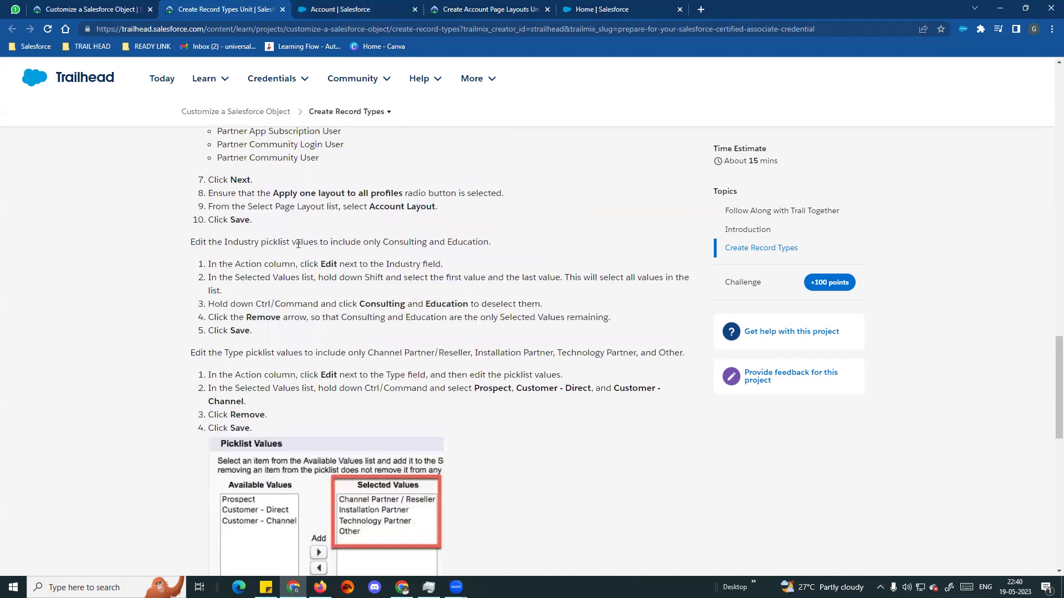
{"action": "left_click_drag", "start_coordinate": [365, 242], "coordinate": [493, 243]}
{"action": "scroll", "coordinate": [504, 277], "scroll_direction": "down", "scroll_amount": 2}
{"action": "scroll", "coordinate": [510, 317], "scroll_direction": "up", "scroll_amount": 1}
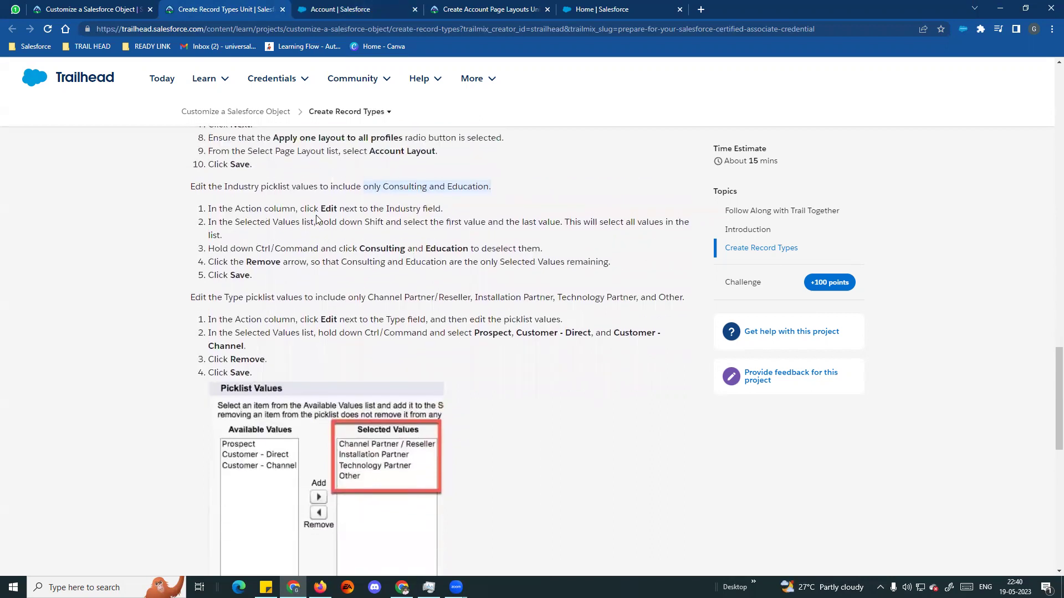
{"action": "left_click", "coordinate": [357, 14]}
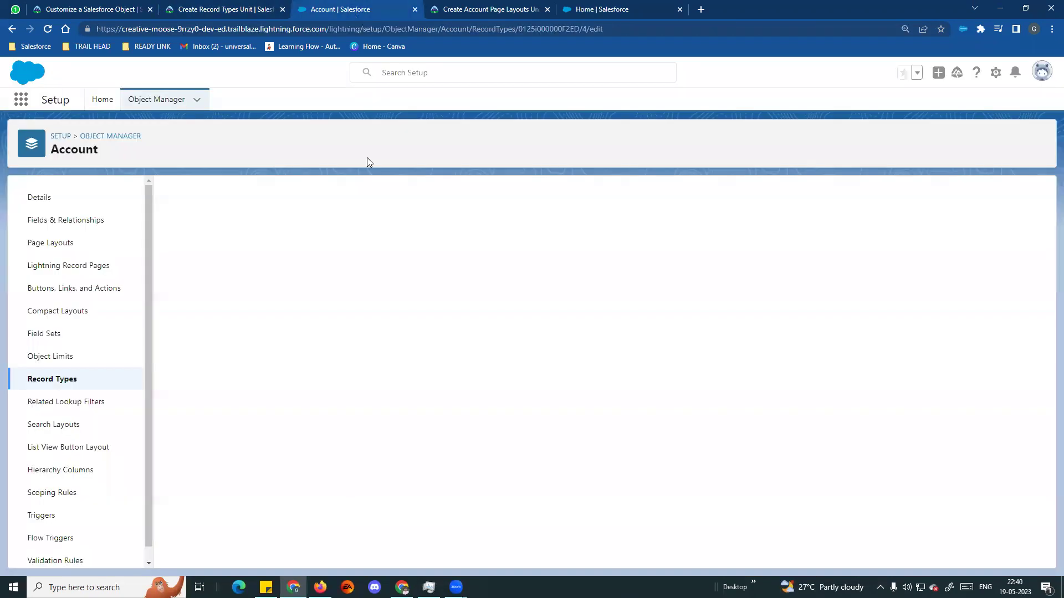
{"action": "left_click", "coordinate": [237, 8]}
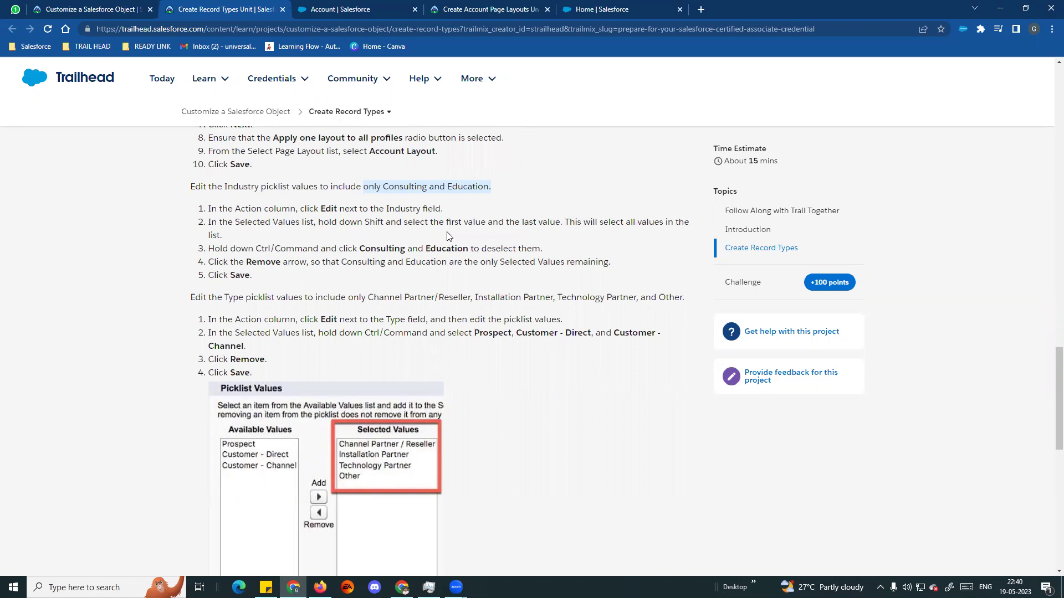
{"action": "key", "text": "ctrl+Tab"}
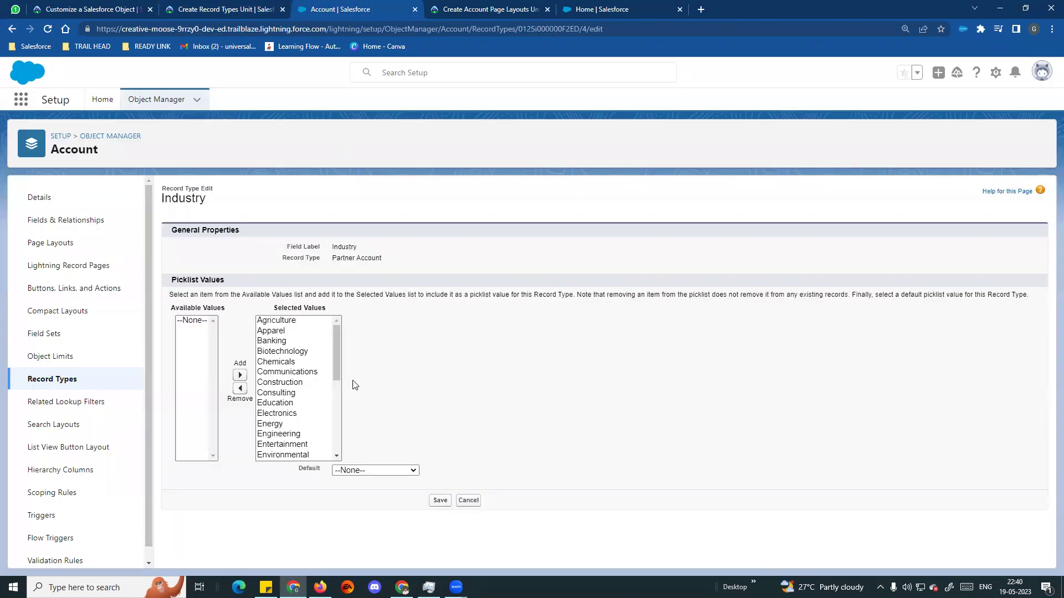
Step: Remove every value except Consulting and Education from the selected Industry values of the Partner Account record type
{"action": "left_click", "coordinate": [277, 321]}
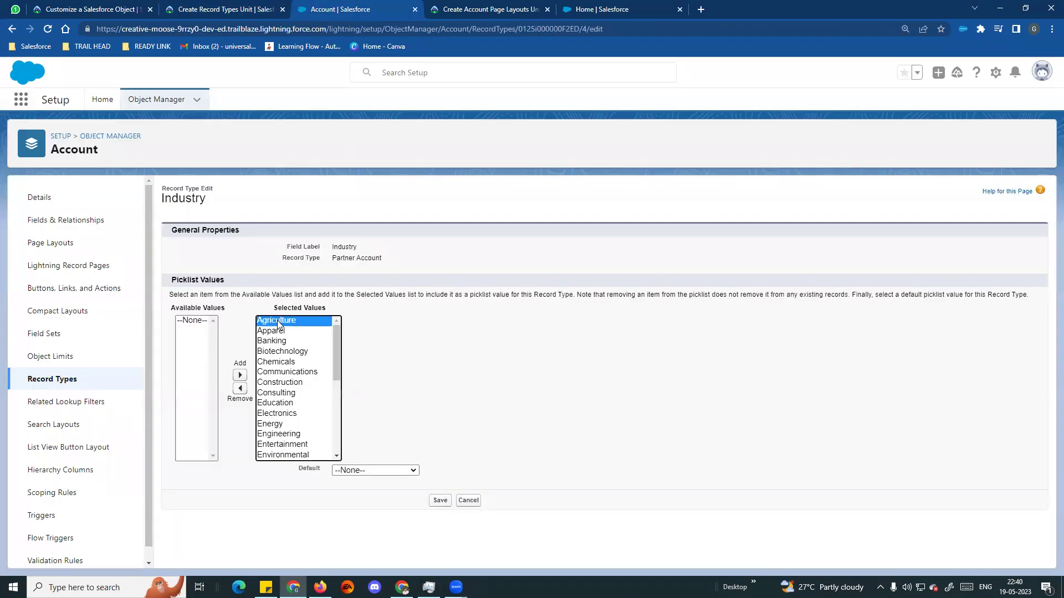
{"action": "key", "text": "shift+Down"}
{"action": "key", "text": "shift+Down"}
{"action": "key", "text": "shift+Down"}
{"action": "key", "text": "shift+Down"}
{"action": "key", "text": "shift+Down"}
{"action": "key", "text": "shift+Down"}
{"action": "key", "text": "shift+Down"}
{"action": "key", "text": "shift+Down"}
{"action": "key", "text": "shift+Down"}
{"action": "key", "text": "shift+Down"}
{"action": "key", "text": "shift+Down"}
{"action": "key", "text": "shift+Down"}
{"action": "key", "text": "shift+Down"}
{"action": "key", "text": "shift+Down"}
{"action": "key", "text": "shift+Down"}
{"action": "key", "text": "shift+Down"}
{"action": "key", "text": "shift+Down"}
{"action": "key", "text": "shift+Down"}
{"action": "key", "text": "shift+Down"}
{"action": "key", "text": "shift+Down"}
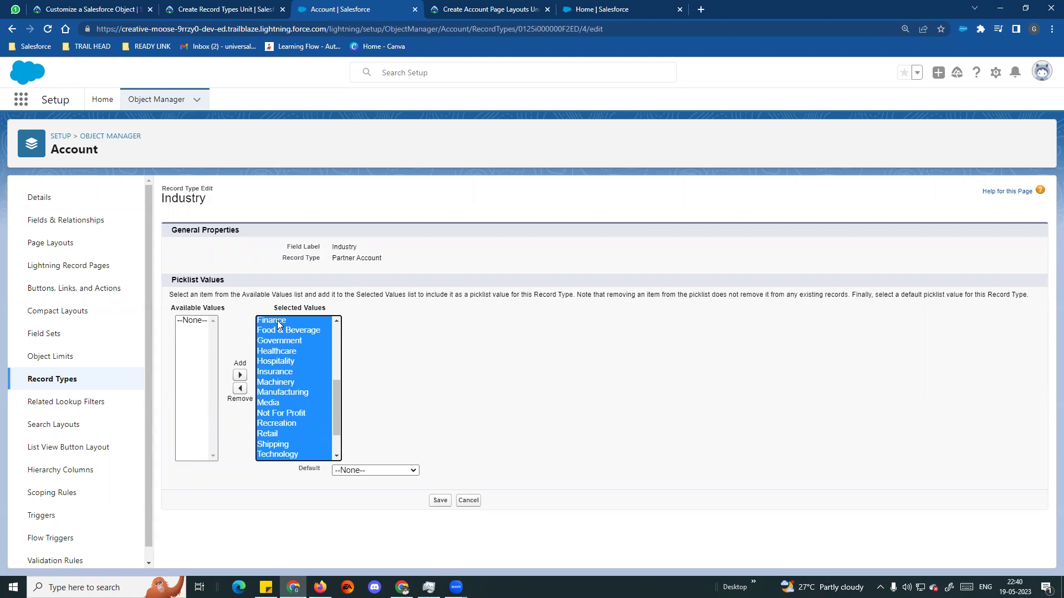
{"action": "left_click", "coordinate": [241, 7]}
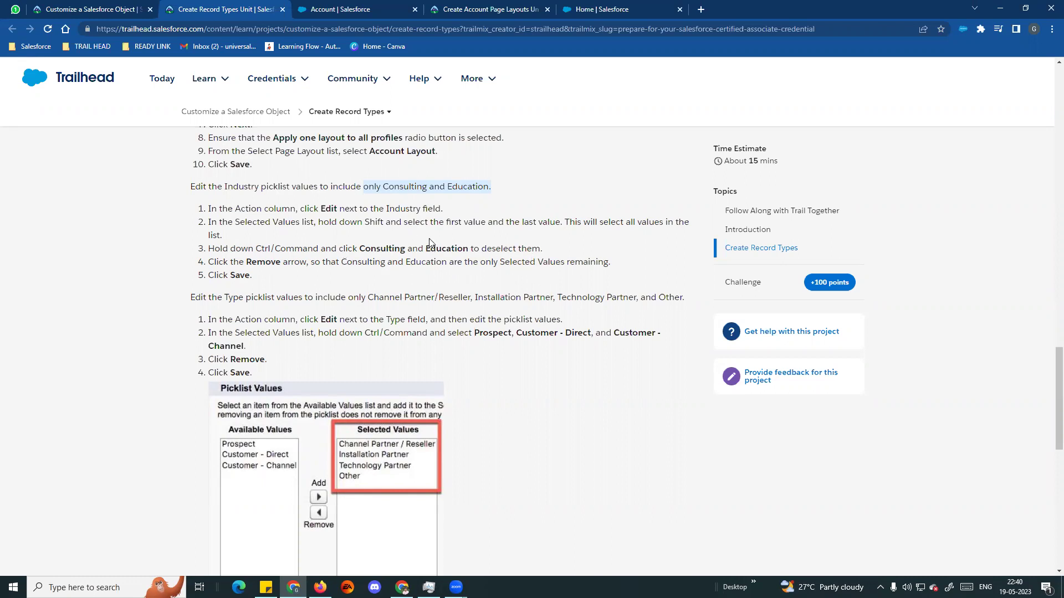
{"action": "left_click", "coordinate": [382, 8]}
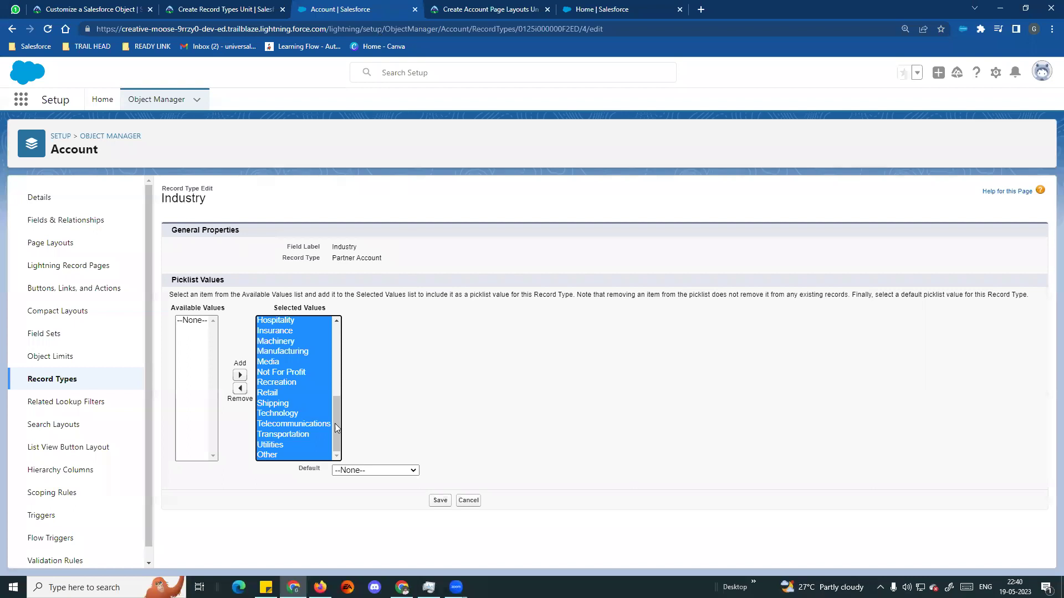
{"action": "left_click_drag", "start_coordinate": [339, 423], "coordinate": [337, 351]}
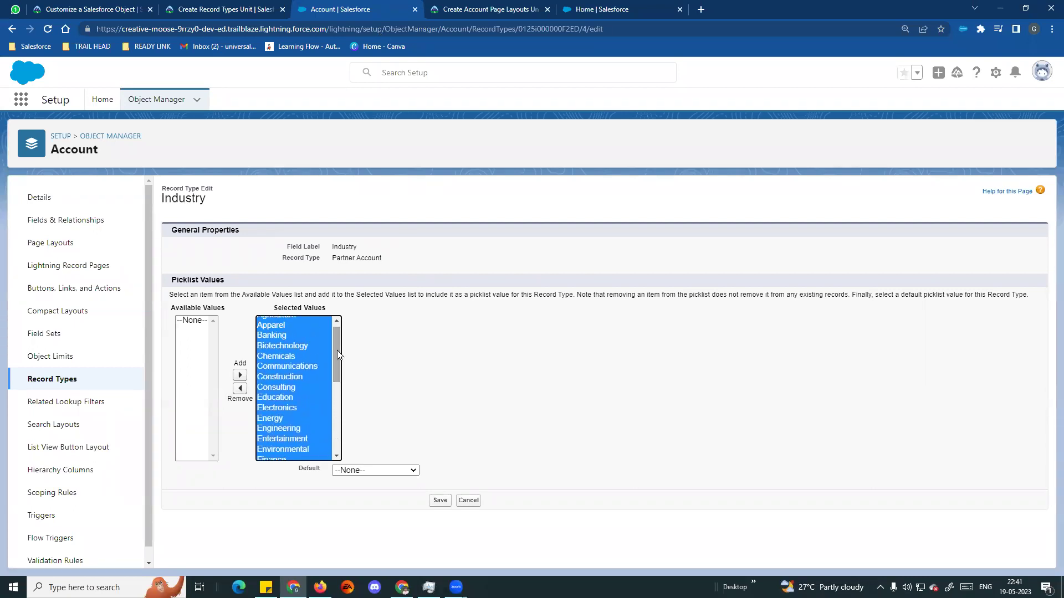
{"action": "left_click", "coordinate": [291, 387], "text": "ctrl"}
{"action": "left_click", "coordinate": [292, 397], "text": "ctrl"}
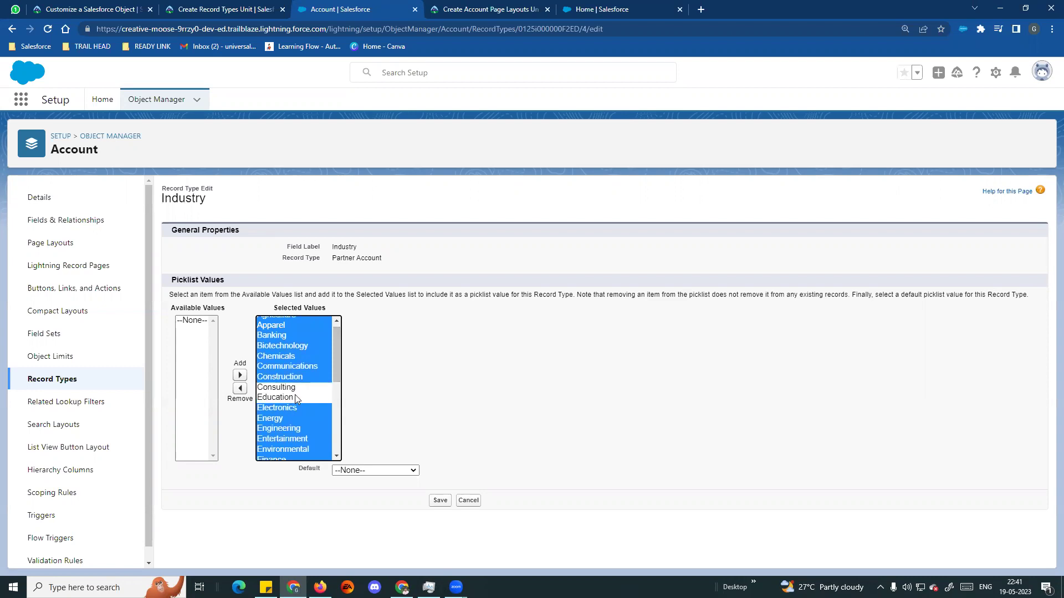
{"action": "left_click", "coordinate": [240, 388]}
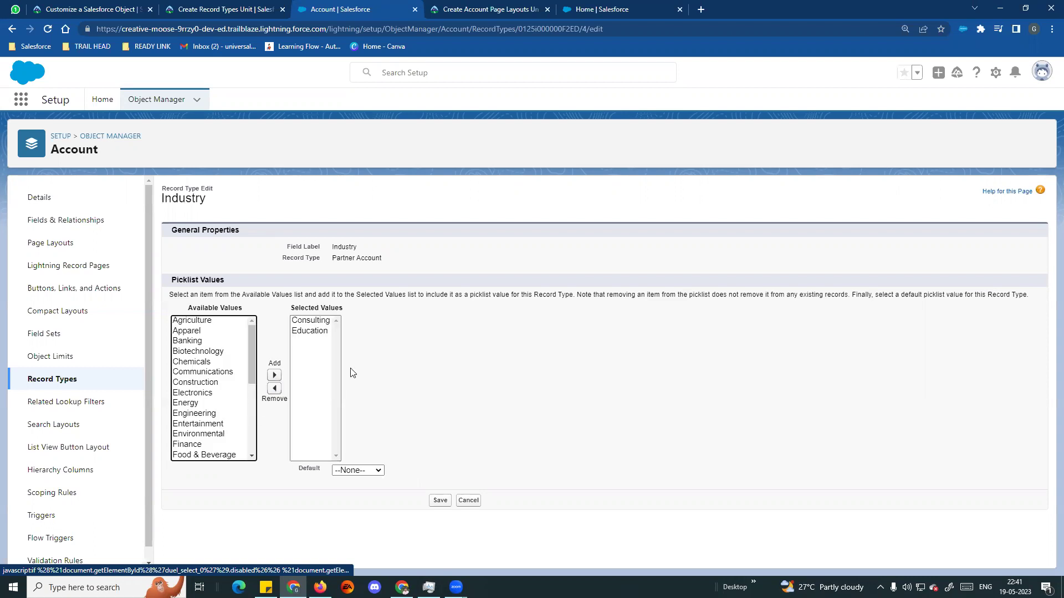
Step: Check the Industry picklist against the instructions and save it, and open the Partner Account's Account Type picklist for editing
{"action": "left_click", "coordinate": [247, 8]}
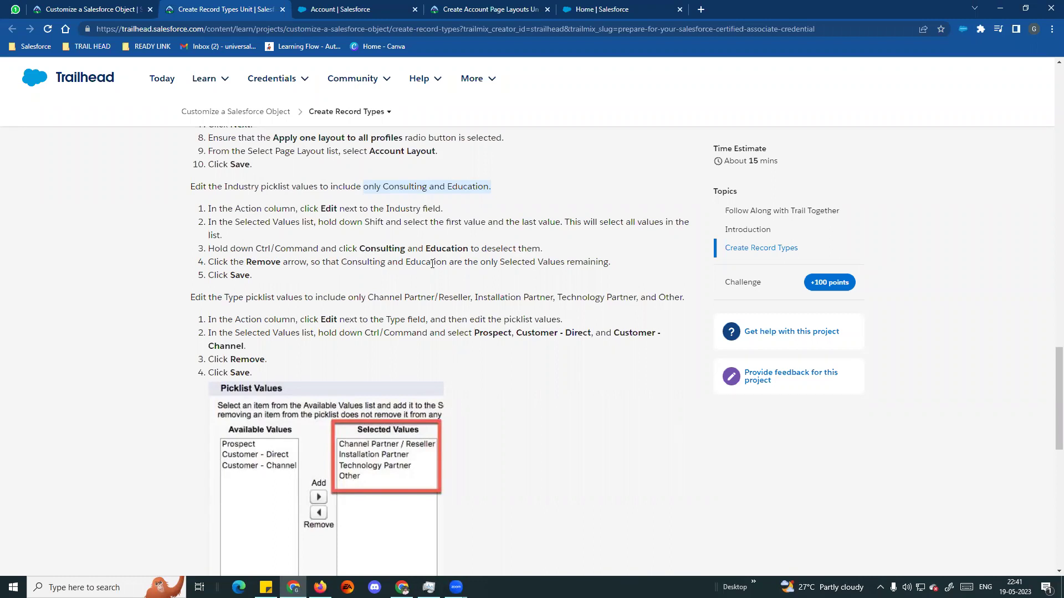
{"action": "scroll", "coordinate": [289, 293], "scroll_direction": "down", "scroll_amount": 2}
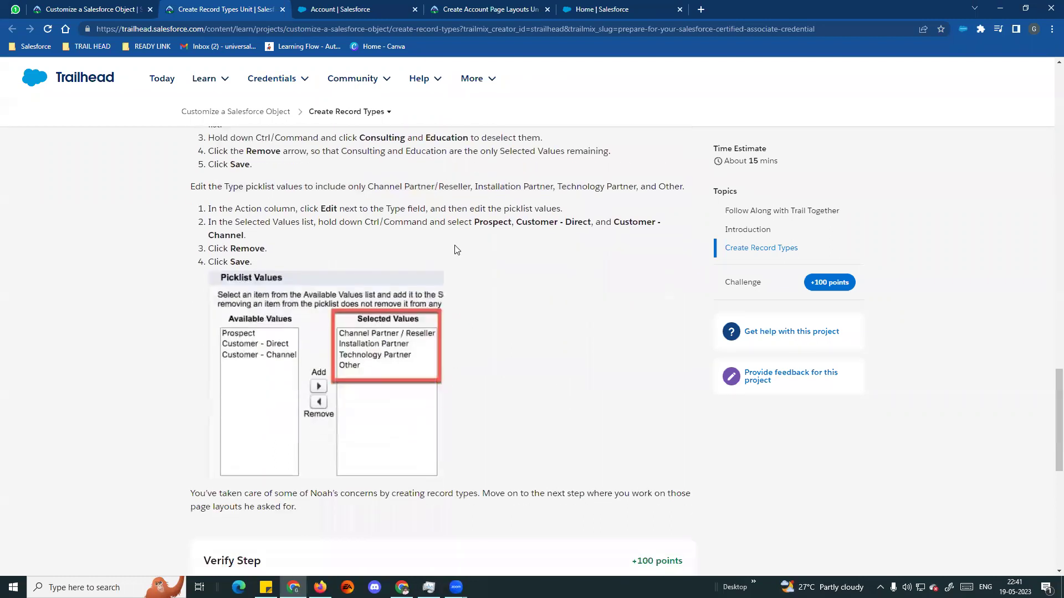
{"action": "left_click", "coordinate": [331, 7]}
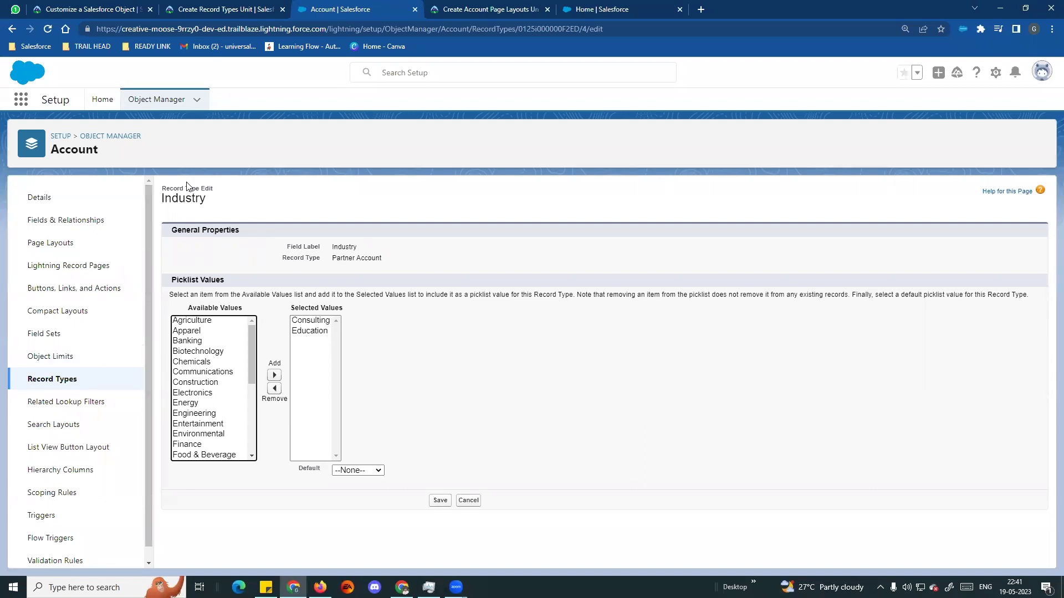
{"action": "left_click", "coordinate": [227, 10]}
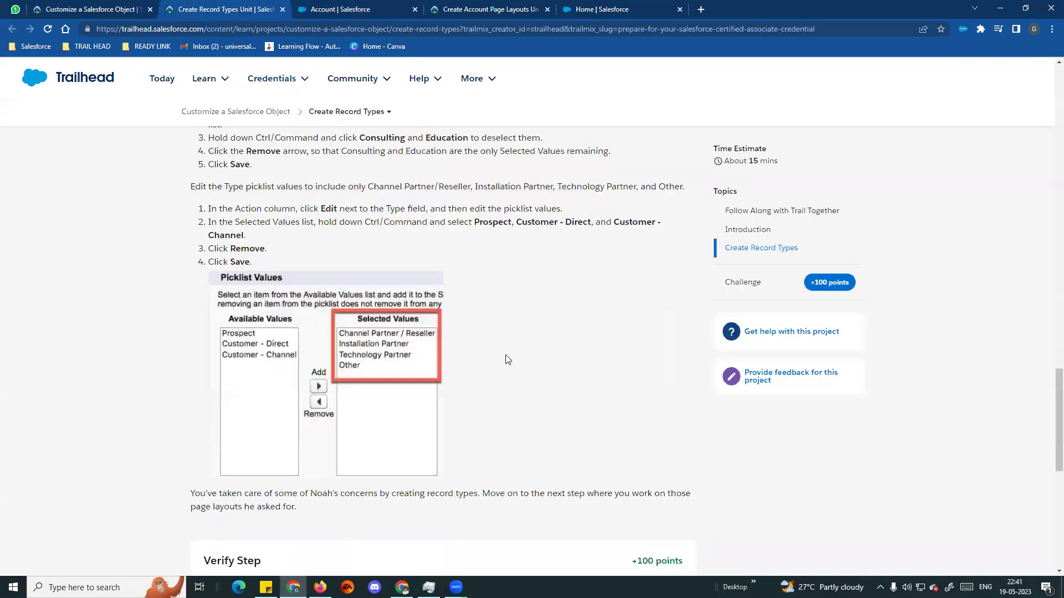
{"action": "scroll", "coordinate": [530, 238], "scroll_direction": "up", "scroll_amount": 1}
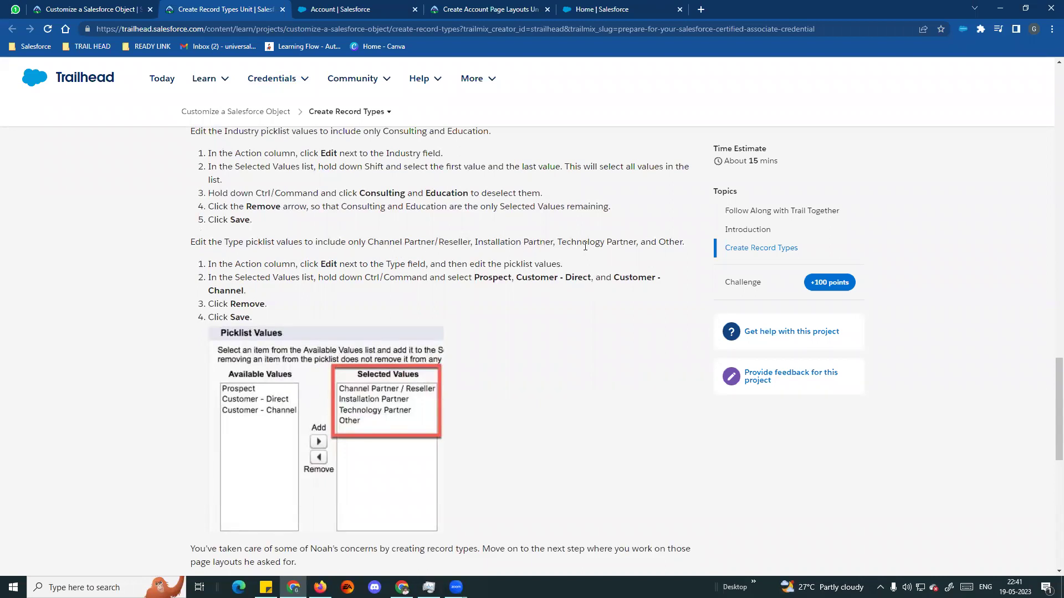
{"action": "left_click", "coordinate": [410, 9]}
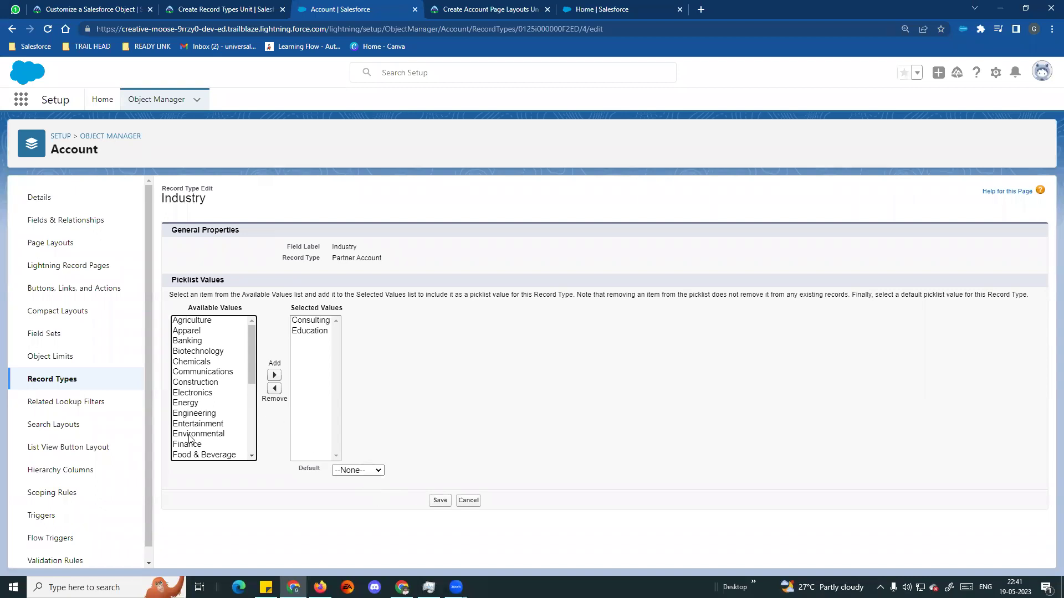
{"action": "scroll", "coordinate": [191, 438], "scroll_direction": "down", "scroll_amount": 3}
{"action": "scroll", "coordinate": [191, 437], "scroll_direction": "up", "scroll_amount": 3}
{"action": "left_click", "coordinate": [246, 9]}
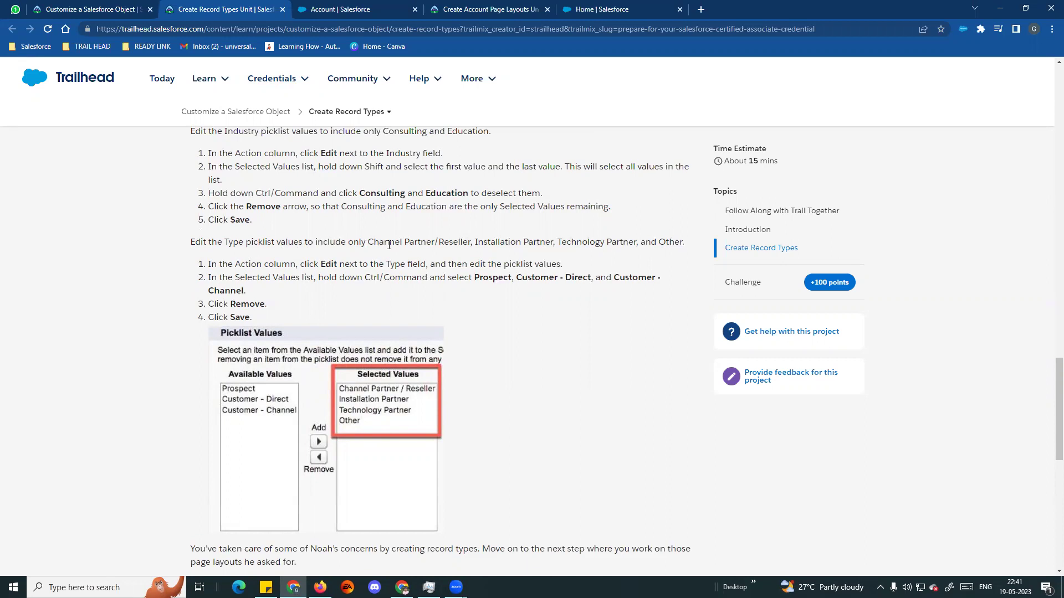
{"action": "left_click", "coordinate": [356, 8]}
{"action": "left_click", "coordinate": [441, 501]}
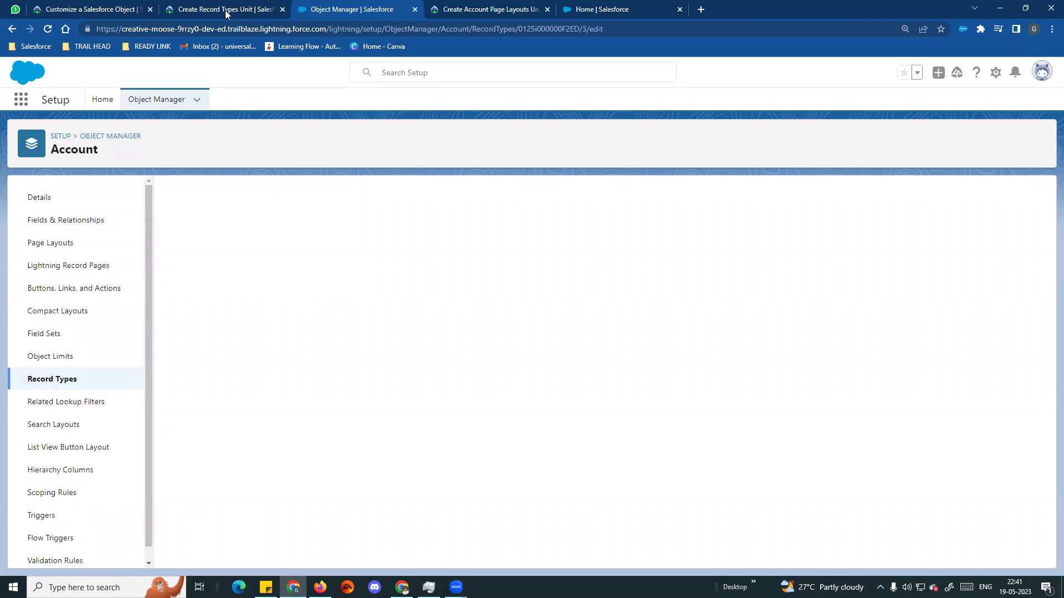
Step: Remove Prospect, Customer - Direct and Customer - Channel from the selected Account Type values, check against the instructions, and save the picklist
{"action": "left_click", "coordinate": [226, 9]}
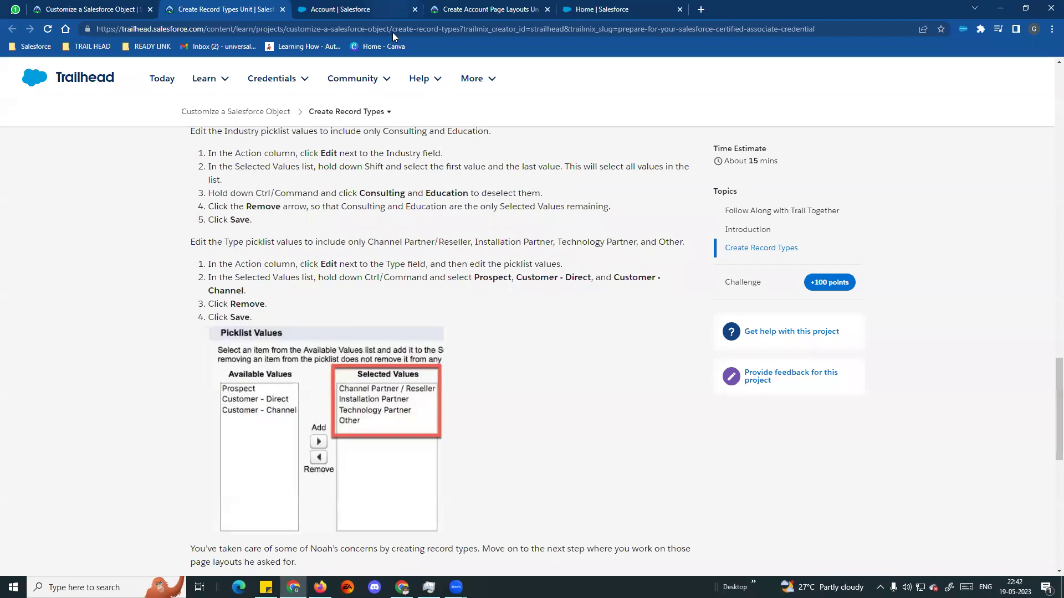
{"action": "left_click", "coordinate": [280, 321]}
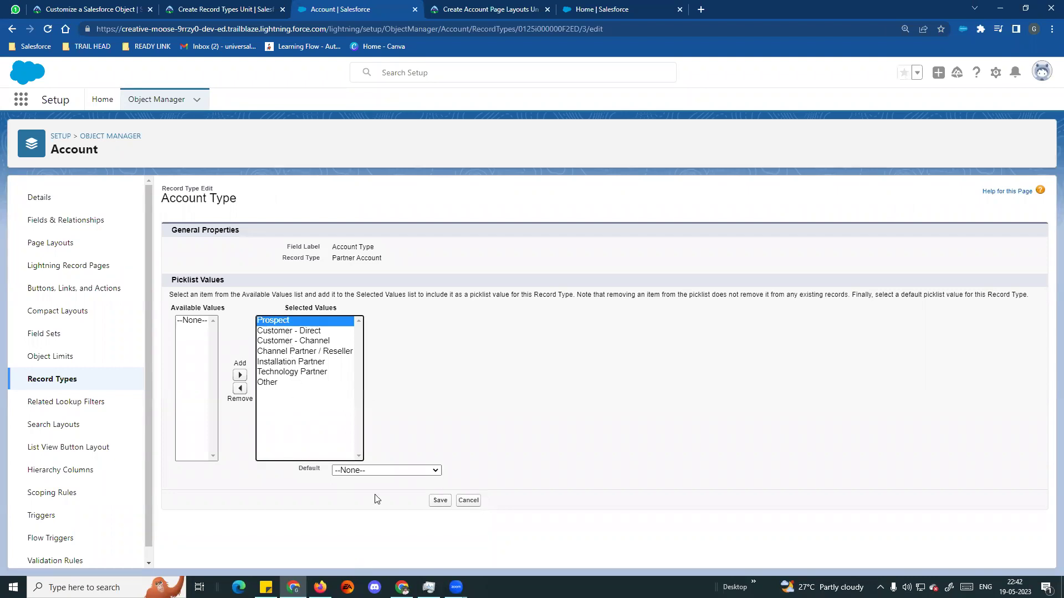
{"action": "left_click", "coordinate": [239, 388]}
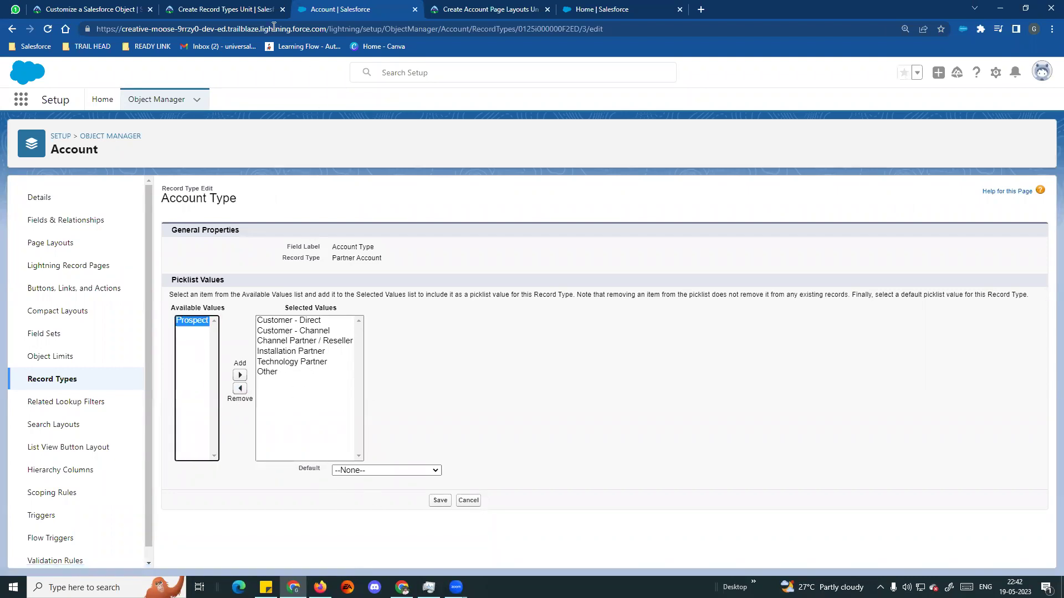
{"action": "left_click", "coordinate": [255, 9]}
{"action": "left_click", "coordinate": [322, 8]}
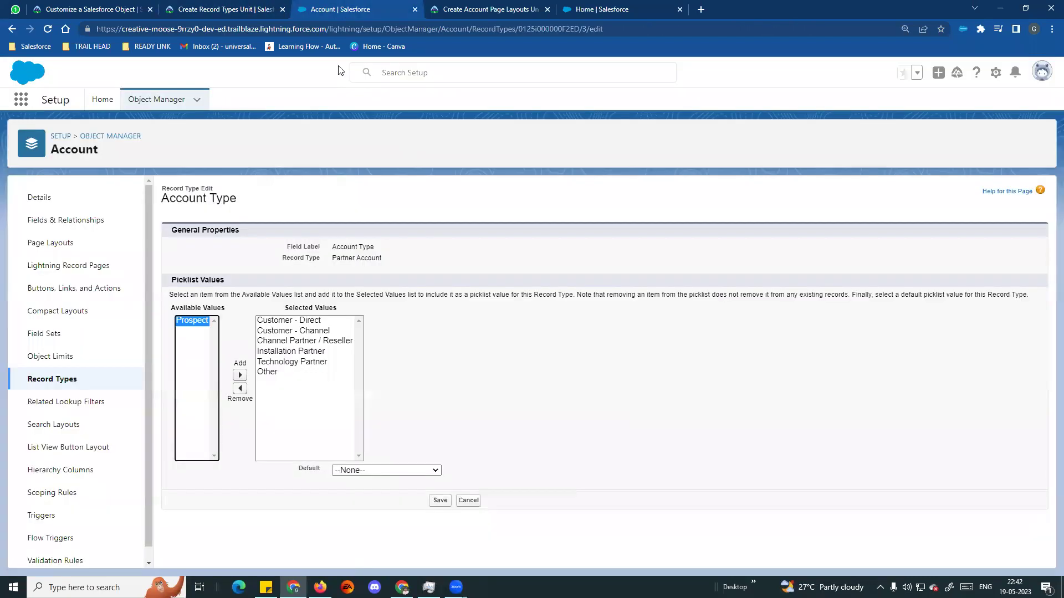
{"action": "left_click", "coordinate": [304, 322]}
{"action": "left_click", "coordinate": [293, 331], "text": "shift"}
{"action": "left_click", "coordinate": [240, 389]}
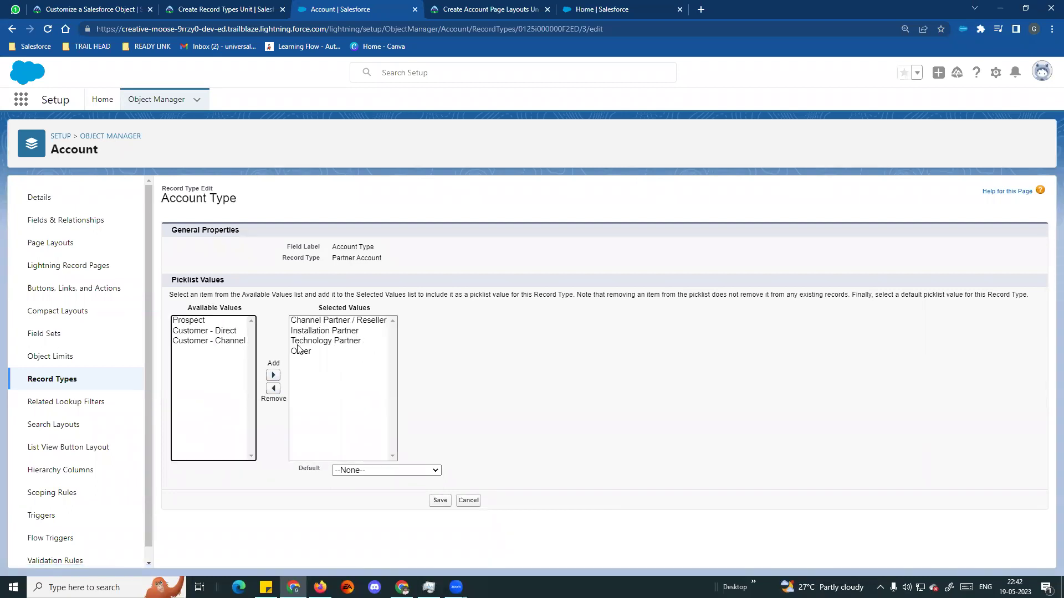
{"action": "left_click", "coordinate": [259, 9]}
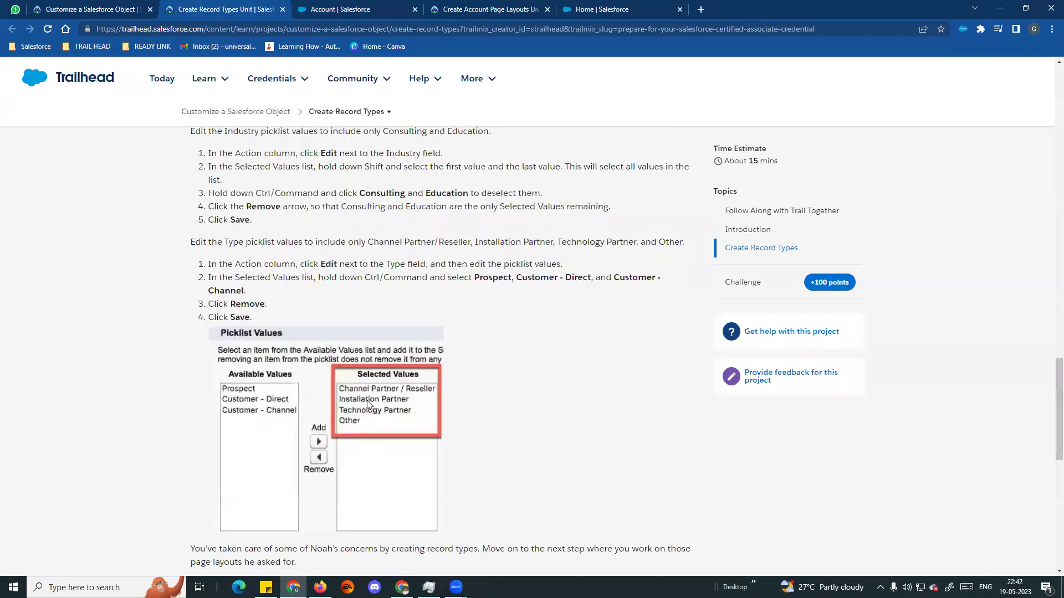
{"action": "left_click", "coordinate": [324, 7]}
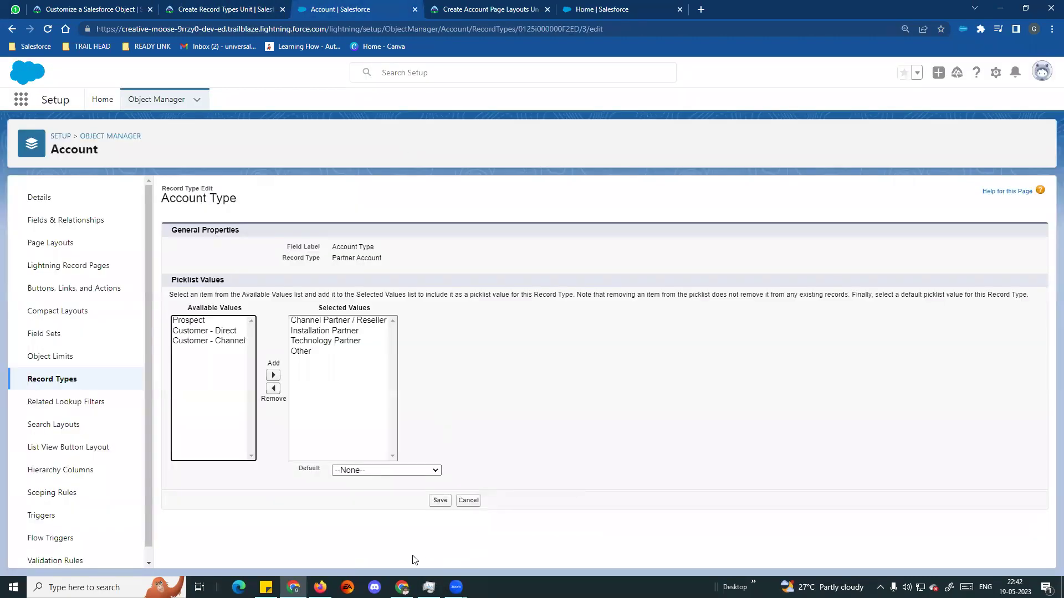
{"action": "left_click", "coordinate": [439, 500]}
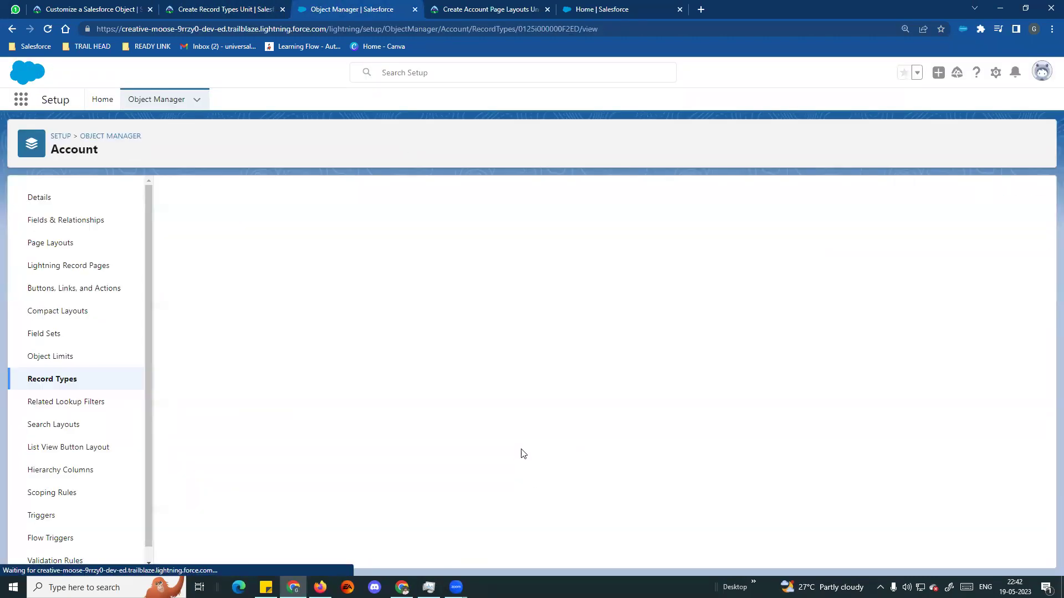
Step: Review the Account record types list and verify the Create Record Types step on Trailhead
{"action": "left_click", "coordinate": [53, 381]}
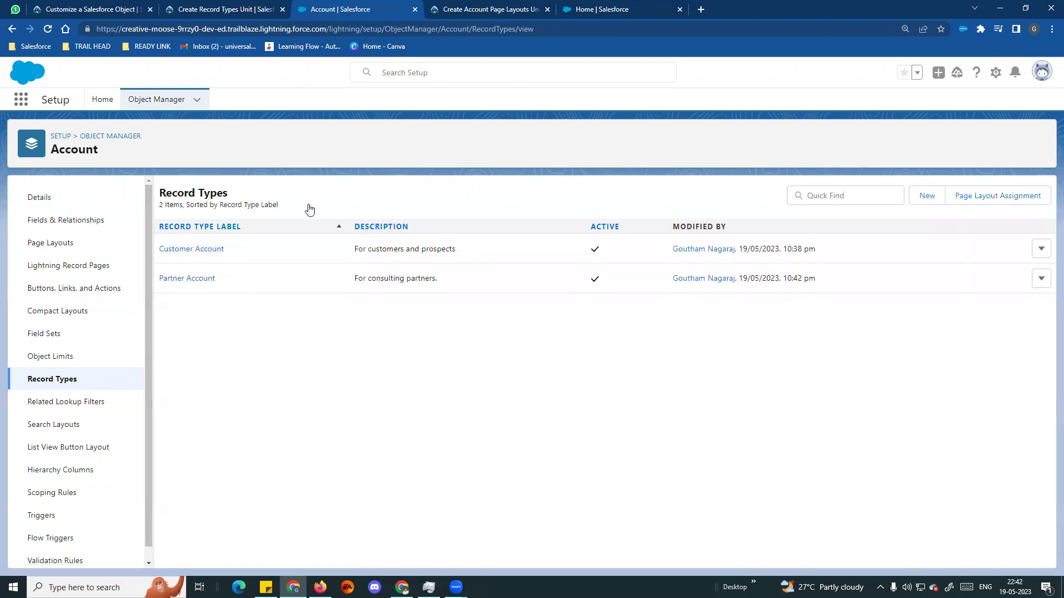
{"action": "left_click", "coordinate": [230, 11]}
{"action": "scroll", "coordinate": [377, 420], "scroll_direction": "down", "scroll_amount": 2}
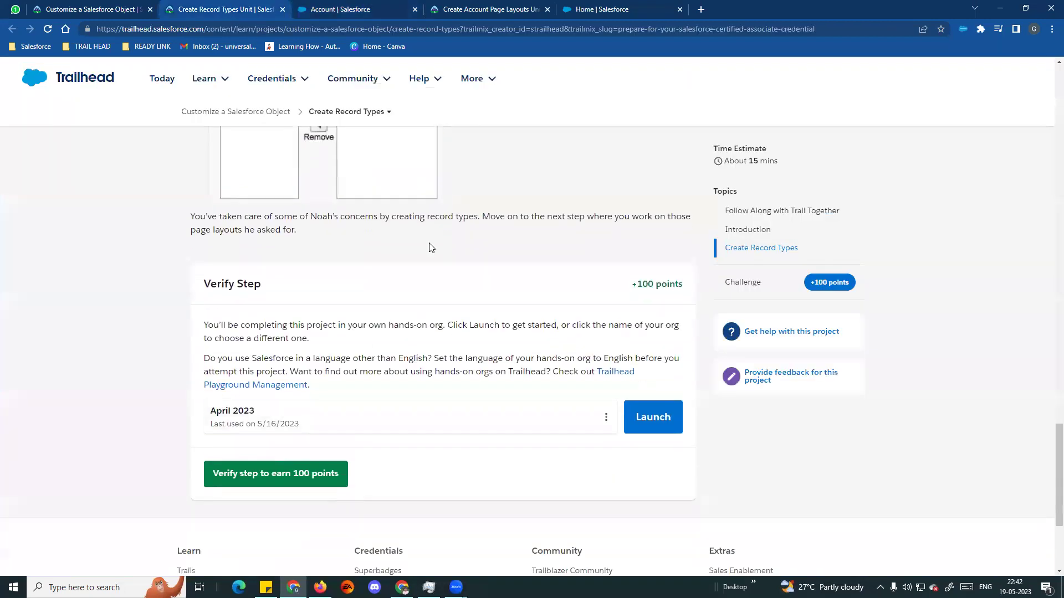
{"action": "left_click", "coordinate": [301, 476]}
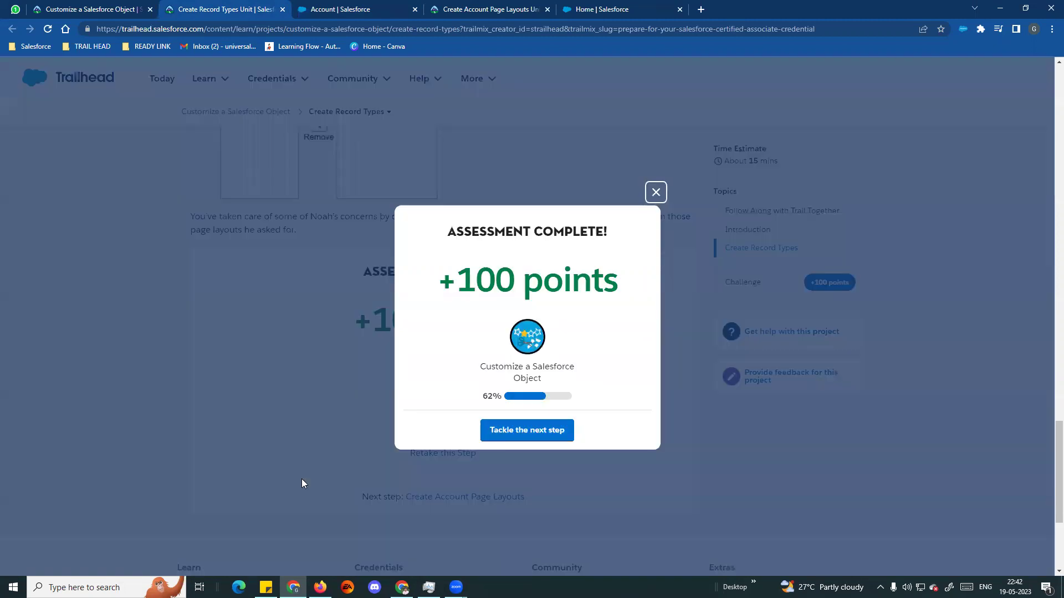
Step: Proceed to the Create Account Page Layouts step and read its Create Page Layouts instructions
{"action": "left_click", "coordinate": [549, 432]}
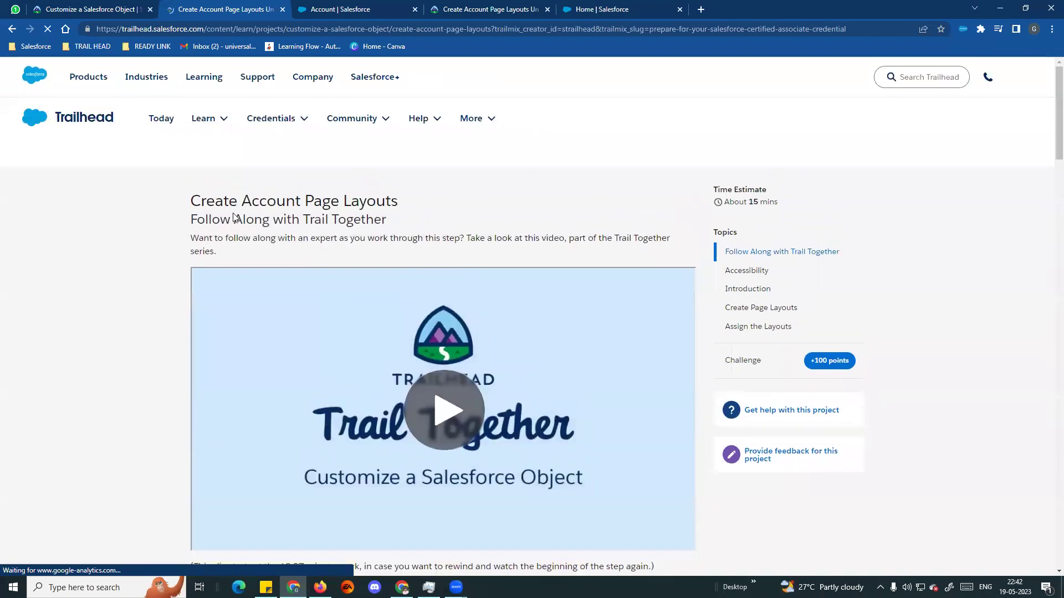
{"action": "triple_click", "coordinate": [355, 204]}
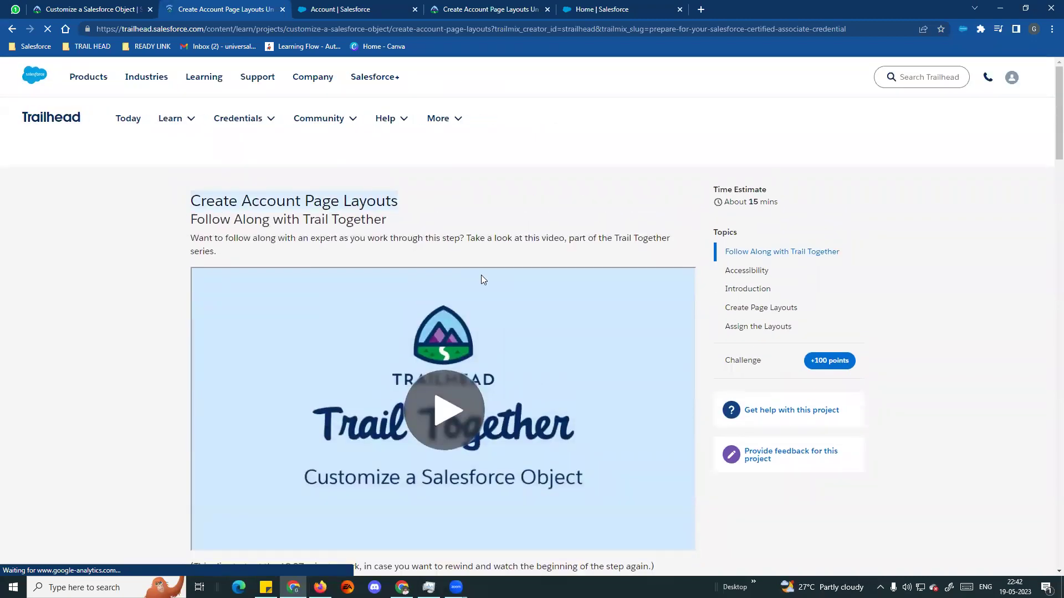
{"action": "scroll", "coordinate": [502, 305], "scroll_direction": "down", "scroll_amount": 5}
{"action": "scroll", "coordinate": [503, 309], "scroll_direction": "down", "scroll_amount": 2}
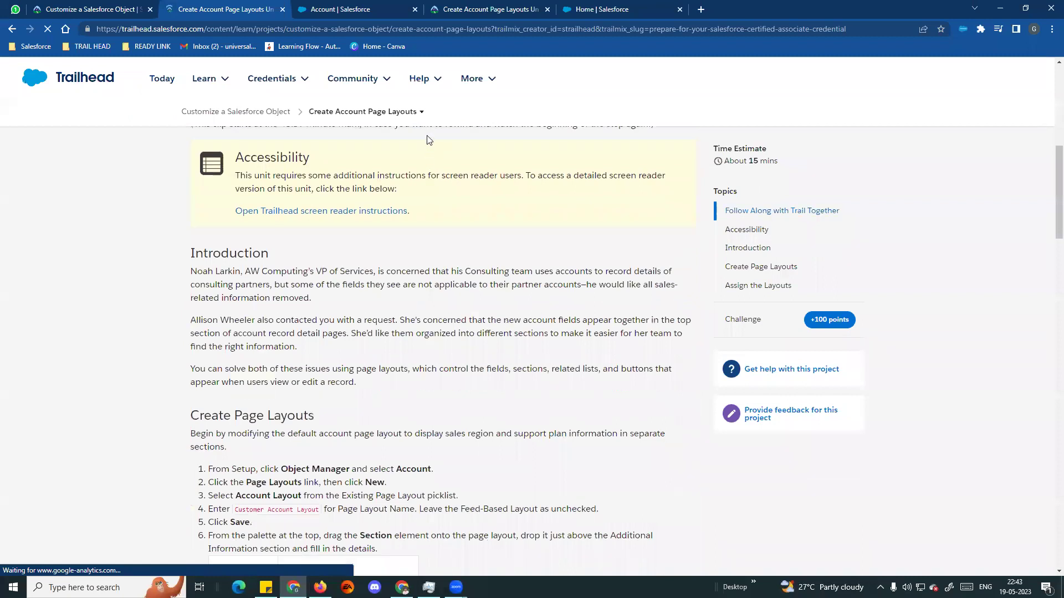
{"action": "scroll", "coordinate": [424, 304], "scroll_direction": "down", "scroll_amount": 4}
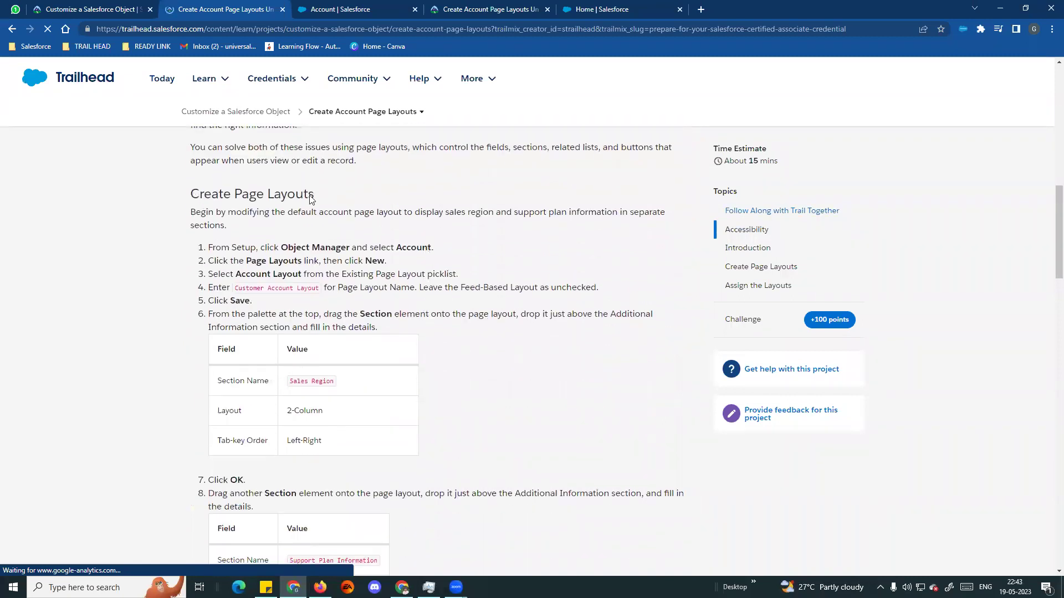
Step: Read through the Create Page Layouts and Assign the Layouts instructions, including the two new layout names
{"action": "left_click_drag", "start_coordinate": [238, 274], "coordinate": [301, 275]}
{"action": "left_click_drag", "start_coordinate": [235, 288], "coordinate": [315, 290]}
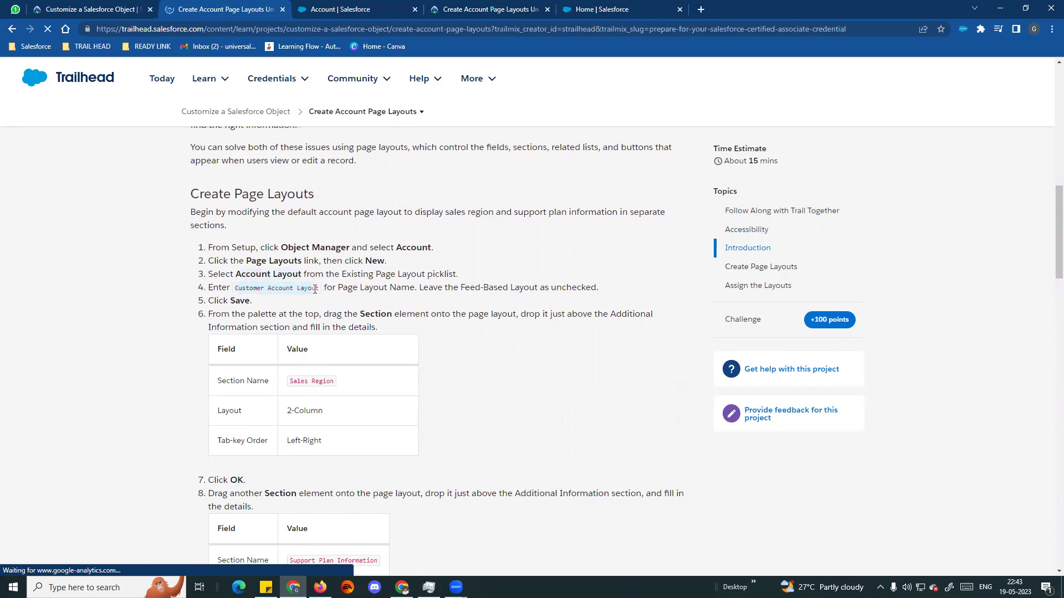
{"action": "scroll", "coordinate": [472, 311], "scroll_direction": "down", "scroll_amount": 8}
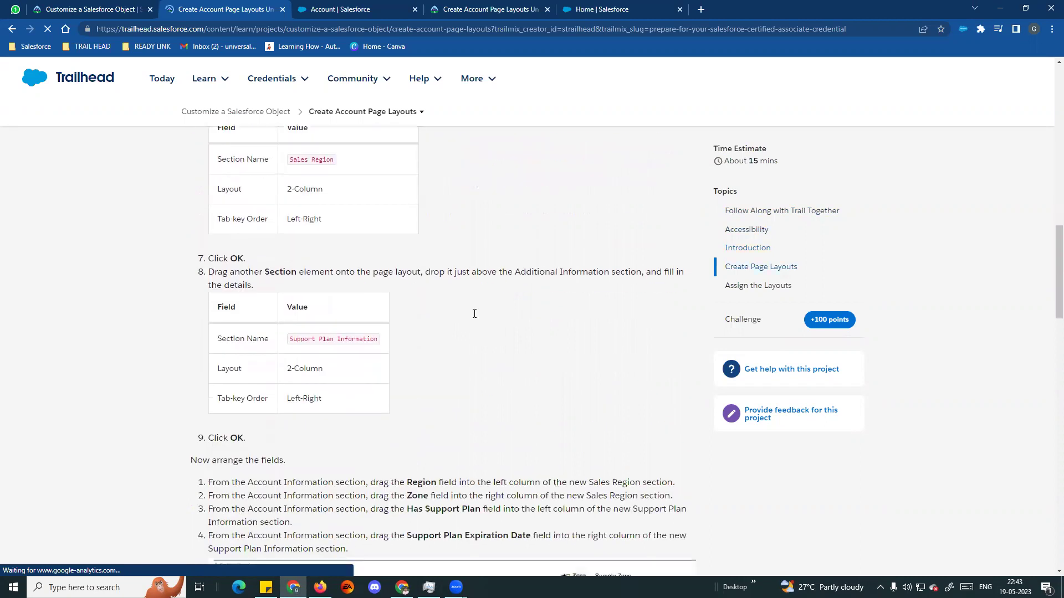
{"action": "scroll", "coordinate": [444, 327], "scroll_direction": "down", "scroll_amount": 8}
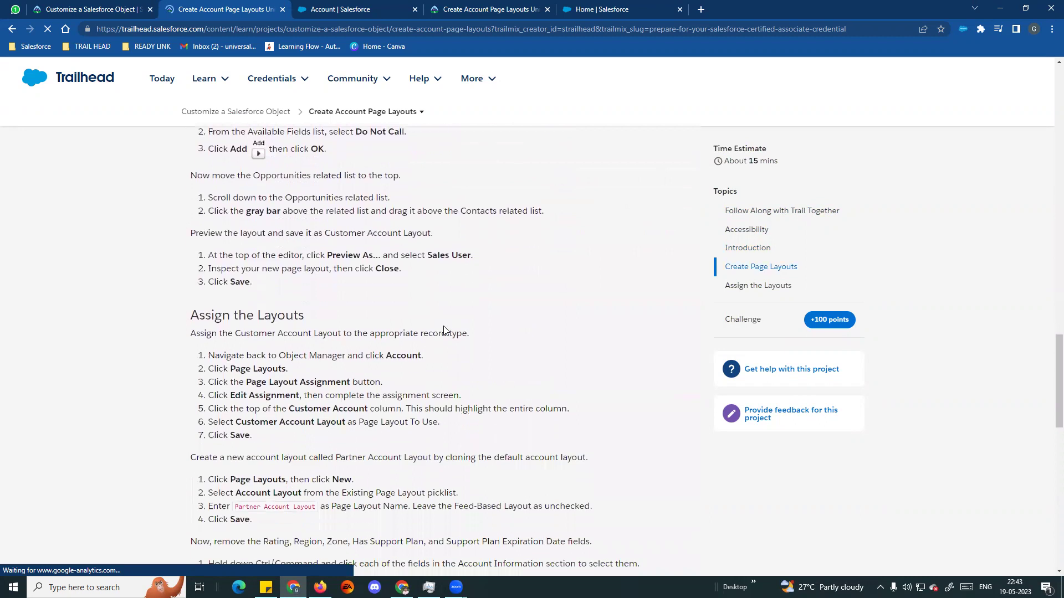
{"action": "scroll", "coordinate": [444, 331], "scroll_direction": "down", "scroll_amount": 6}
{"action": "scroll", "coordinate": [236, 287], "scroll_direction": "up", "scroll_amount": 3}
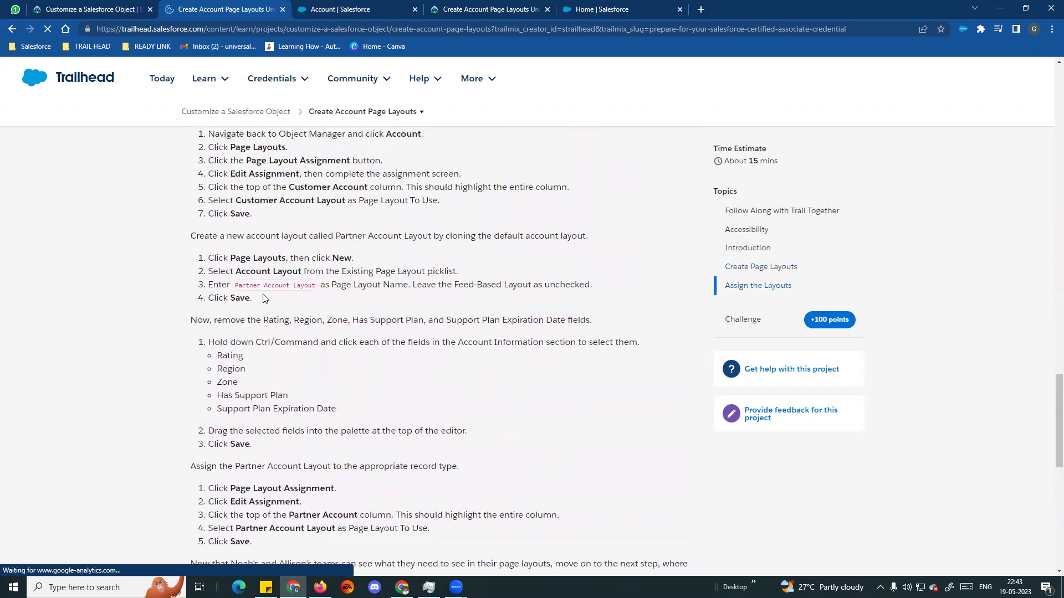
{"action": "left_click_drag", "start_coordinate": [236, 287], "coordinate": [316, 289]}
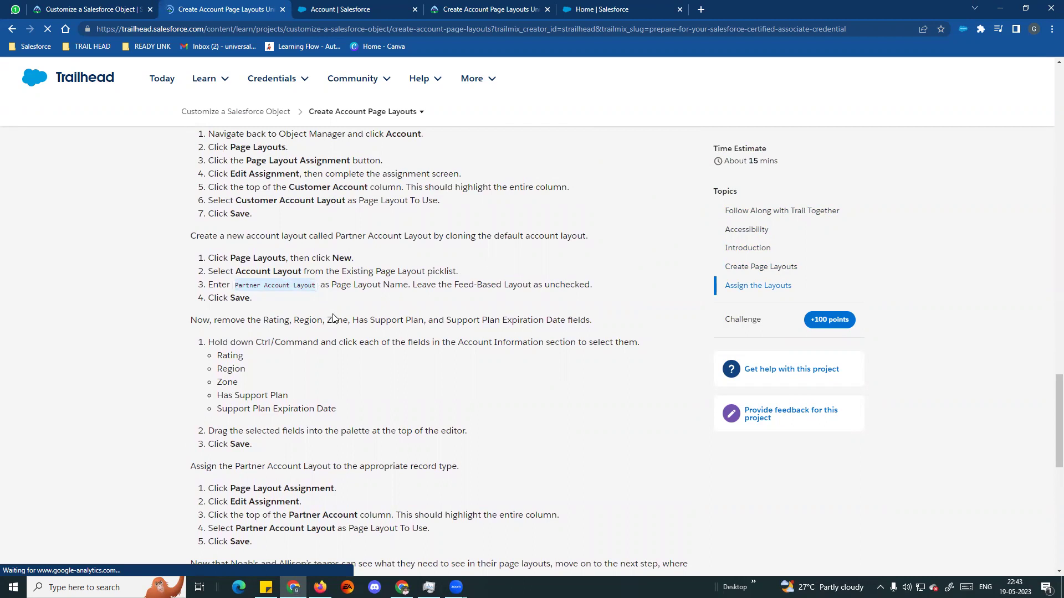
{"action": "scroll", "coordinate": [333, 318], "scroll_direction": "up", "scroll_amount": 7}
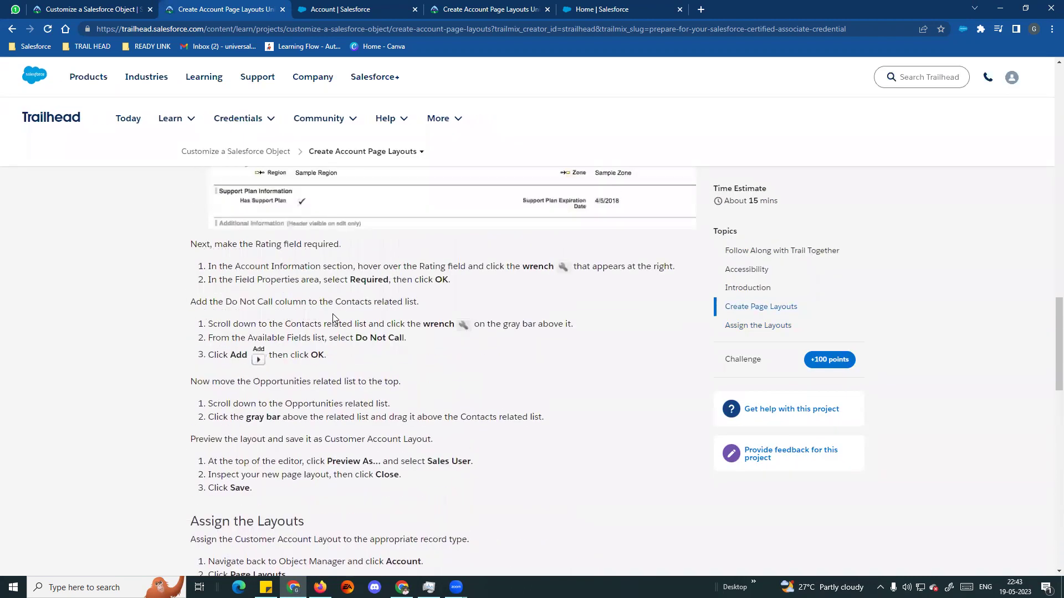
{"action": "scroll", "coordinate": [332, 313], "scroll_direction": "up", "scroll_amount": 10}
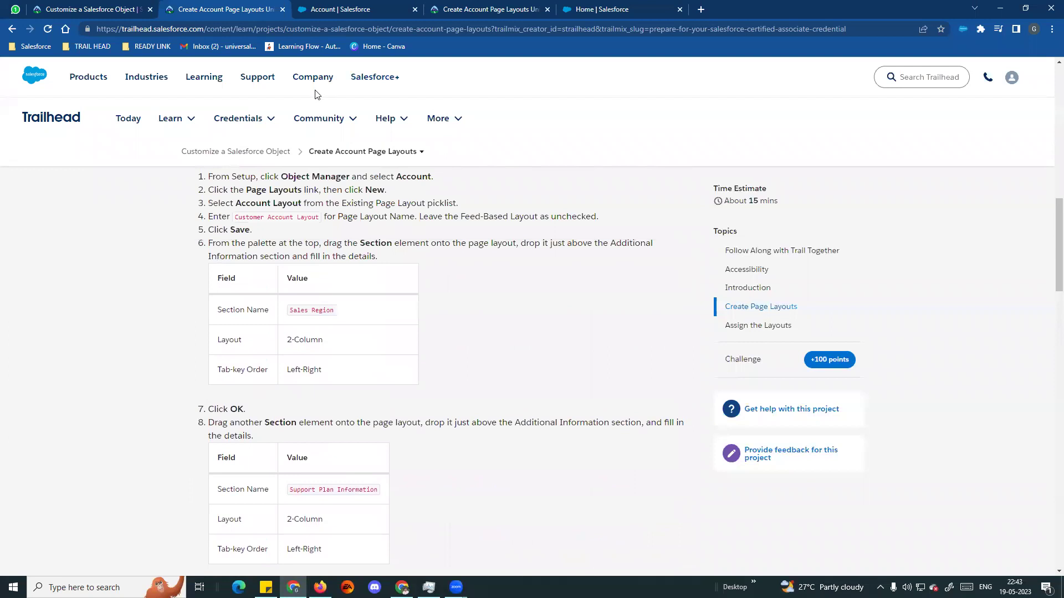
Step: Switch to Salesforce Setup and open the Account object's page layouts list
{"action": "left_click", "coordinate": [371, 4]}
{"action": "left_click", "coordinate": [480, 6]}
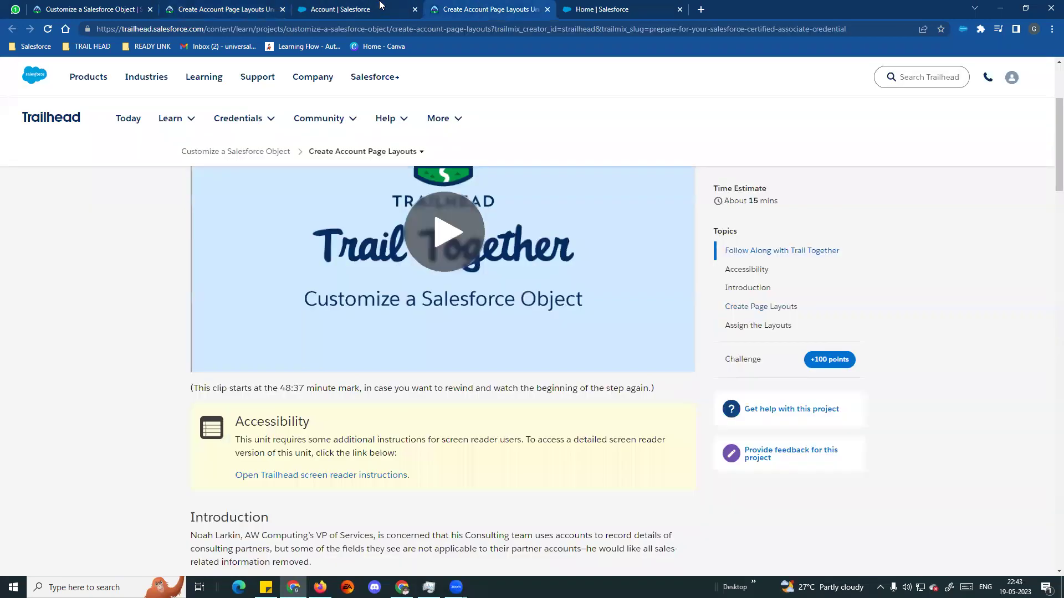
{"action": "left_click", "coordinate": [386, 6]}
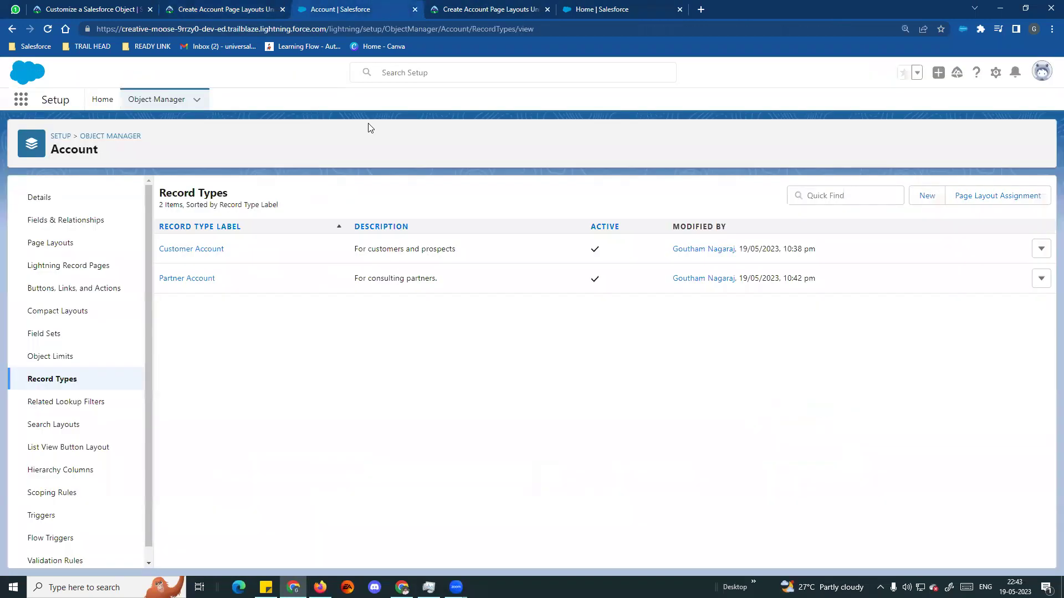
{"action": "left_click", "coordinate": [51, 241]}
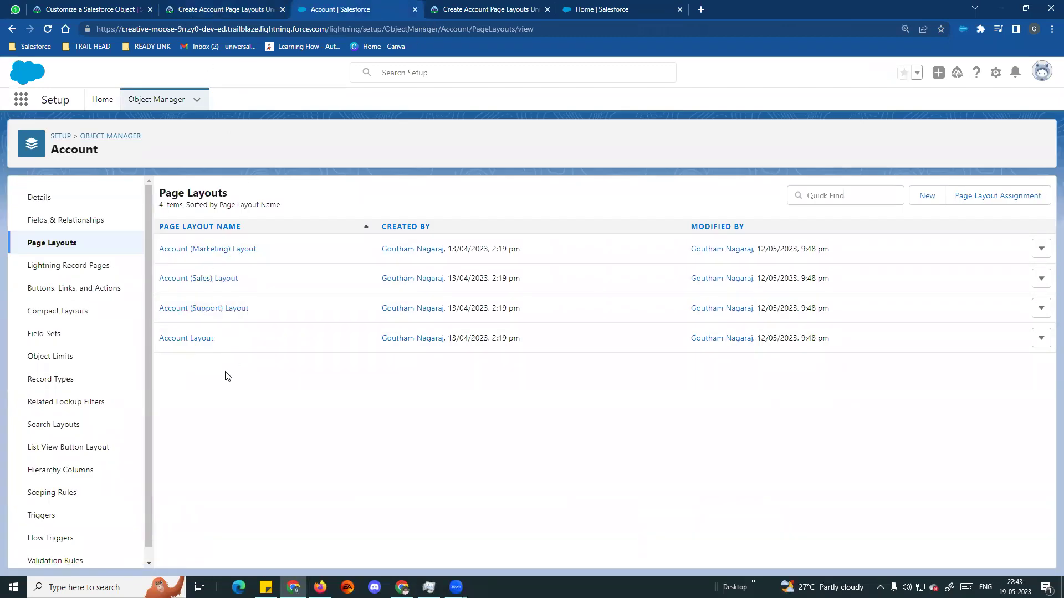
Step: Return to the Trailhead instructions and copy the page layout name Customer Account Layout
{"action": "left_click", "coordinate": [220, 11]}
{"action": "scroll", "coordinate": [308, 382], "scroll_direction": "up", "scroll_amount": 3}
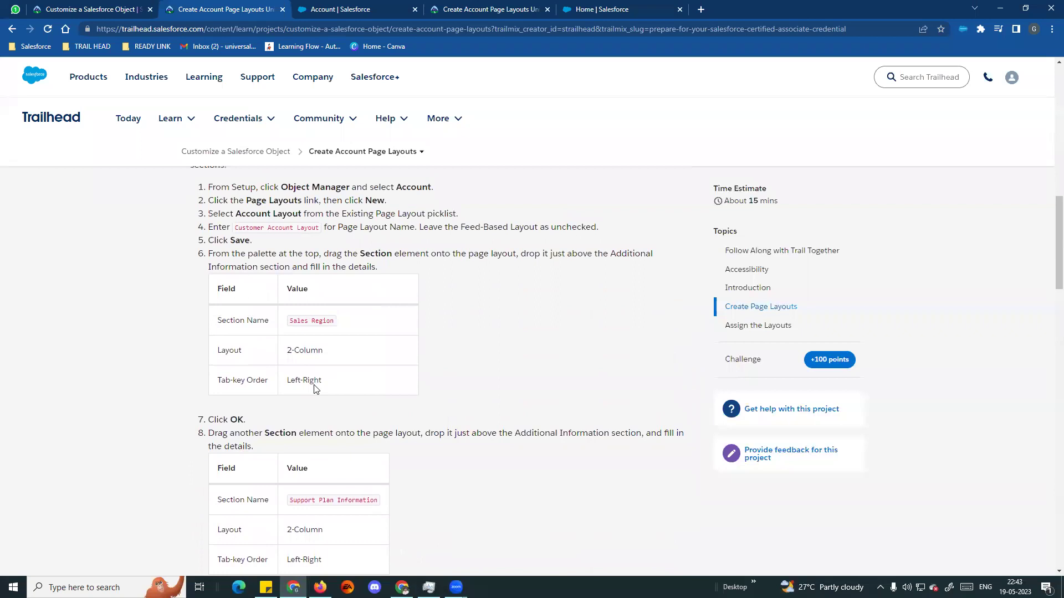
{"action": "scroll", "coordinate": [299, 360], "scroll_direction": "down", "scroll_amount": 1}
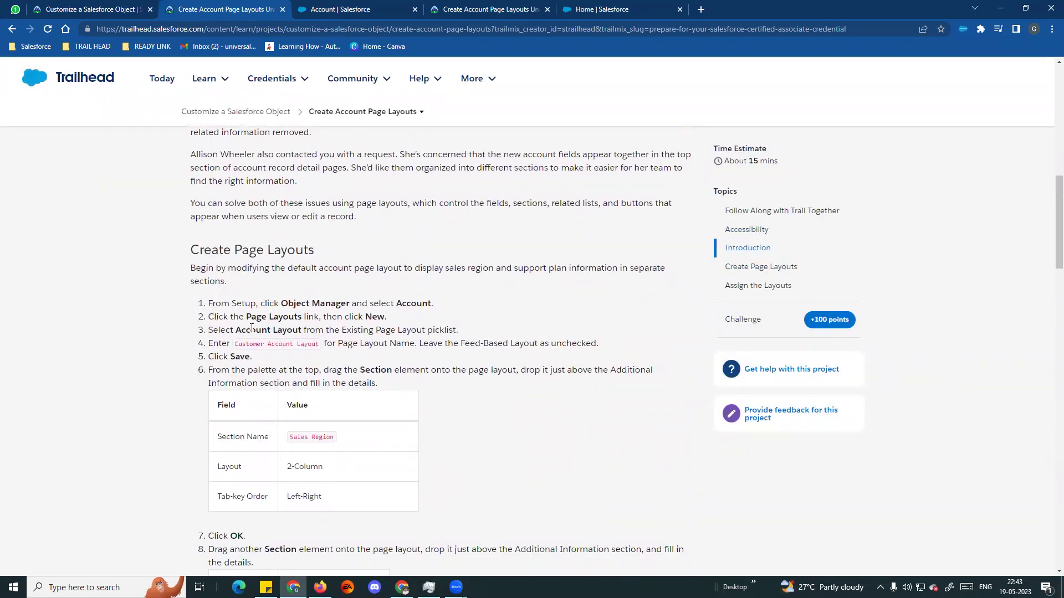
{"action": "left_click_drag", "start_coordinate": [238, 343], "coordinate": [318, 345]}
{"action": "left_click", "coordinate": [238, 346]}
{"action": "left_click_drag", "start_coordinate": [236, 343], "coordinate": [322, 350]}
{"action": "key", "text": "ctrl+c"}
Step: Create an Account page layout based on the existing Account Layout, name it Customer Account Layout, check the instructions, and save it
{"action": "left_click", "coordinate": [349, 9]}
{"action": "left_click", "coordinate": [928, 197]}
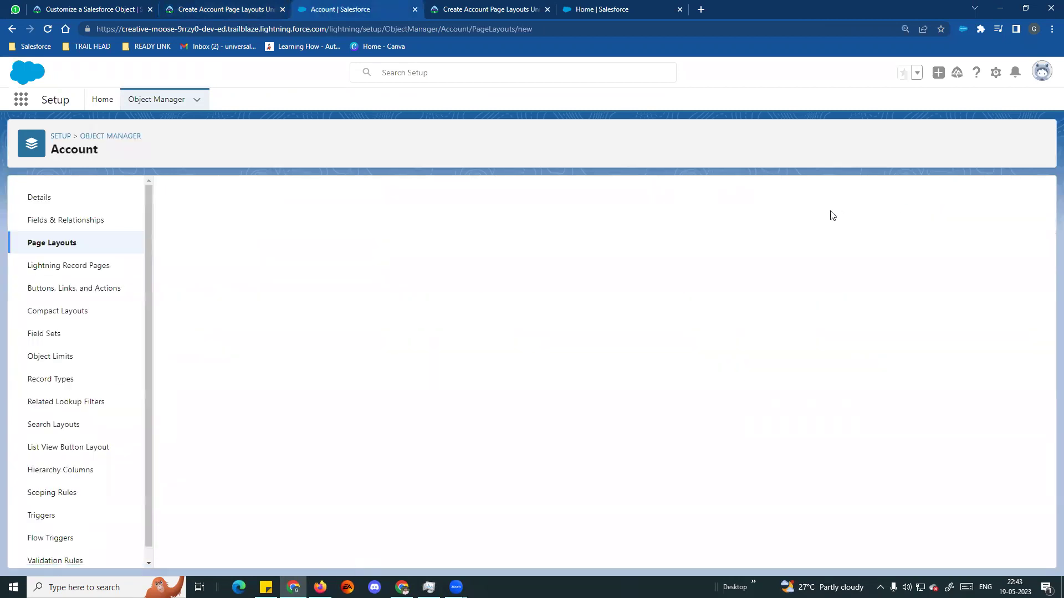
{"action": "left_click", "coordinate": [344, 256]}
{"action": "left_click", "coordinate": [374, 310]}
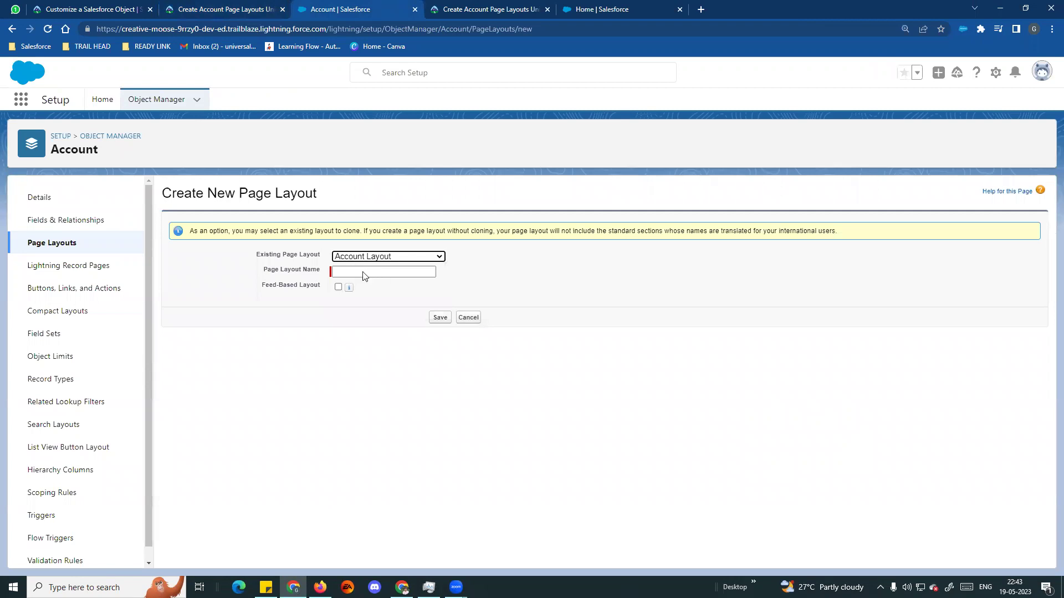
{"action": "left_click", "coordinate": [363, 272]}
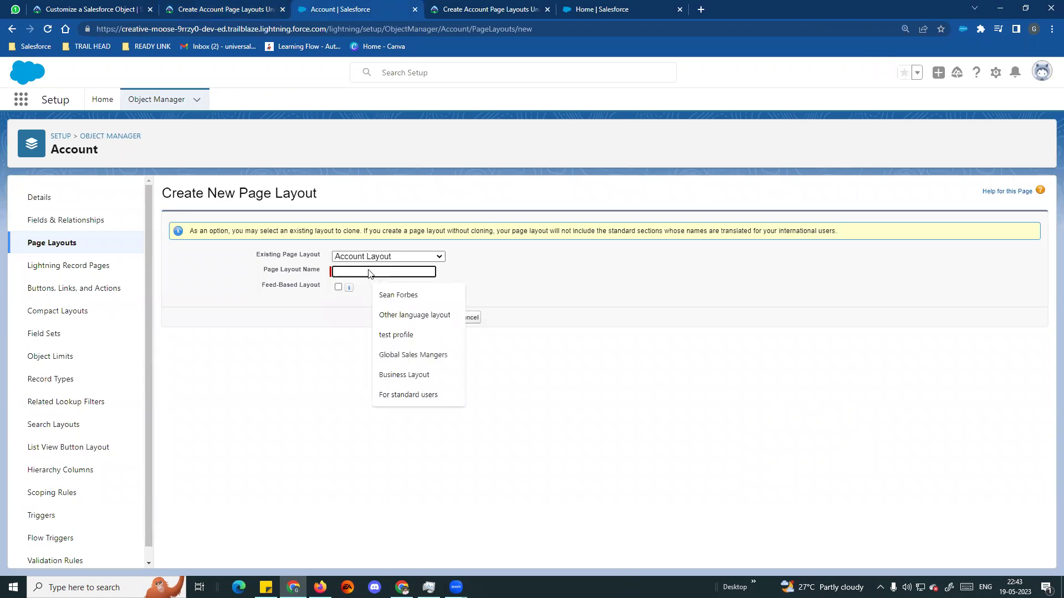
{"action": "key", "text": "ctrl+v"}
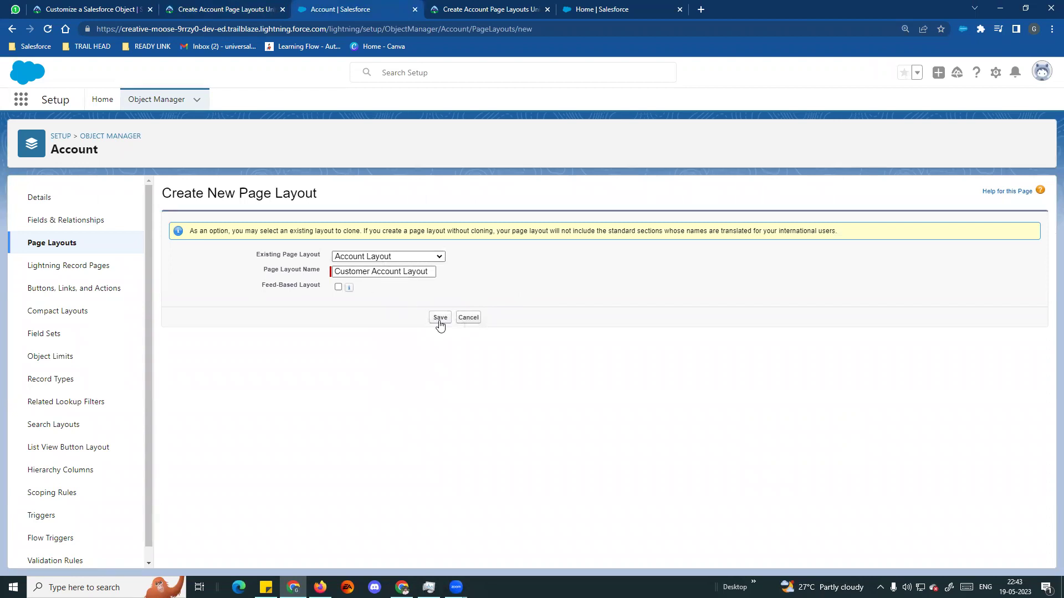
{"action": "left_click", "coordinate": [235, 6]}
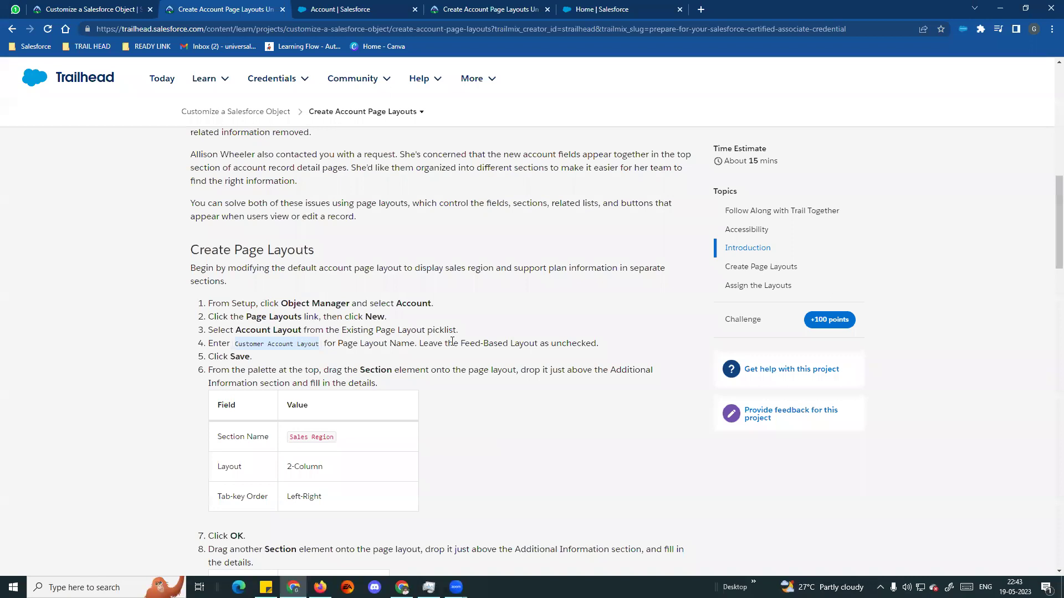
{"action": "left_click", "coordinate": [362, 8]}
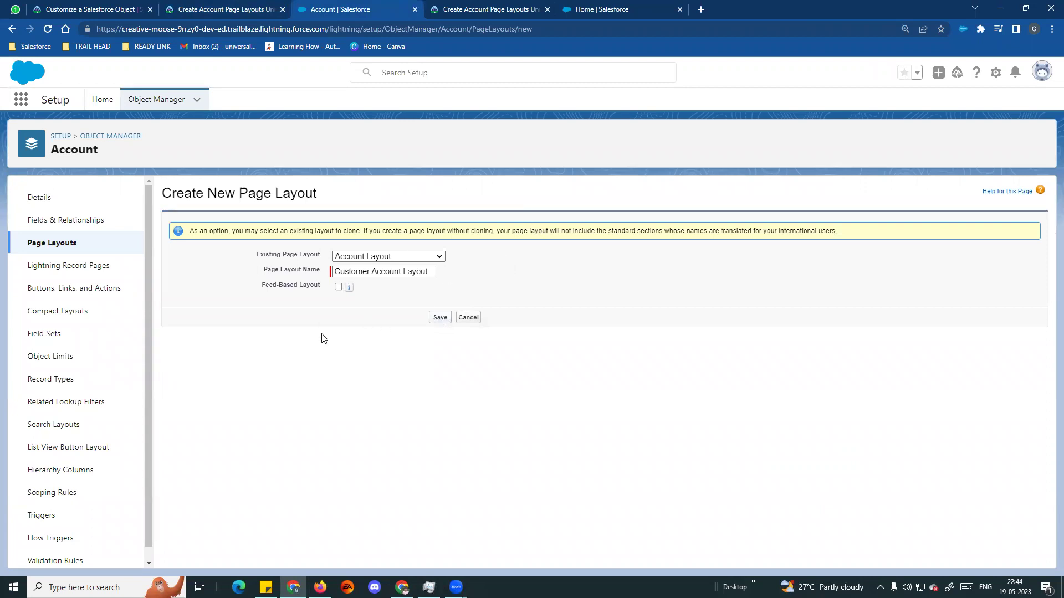
Step: Read the Trailhead instruction on placing a Section element above Additional Information and its field values
{"action": "left_click", "coordinate": [215, 10]}
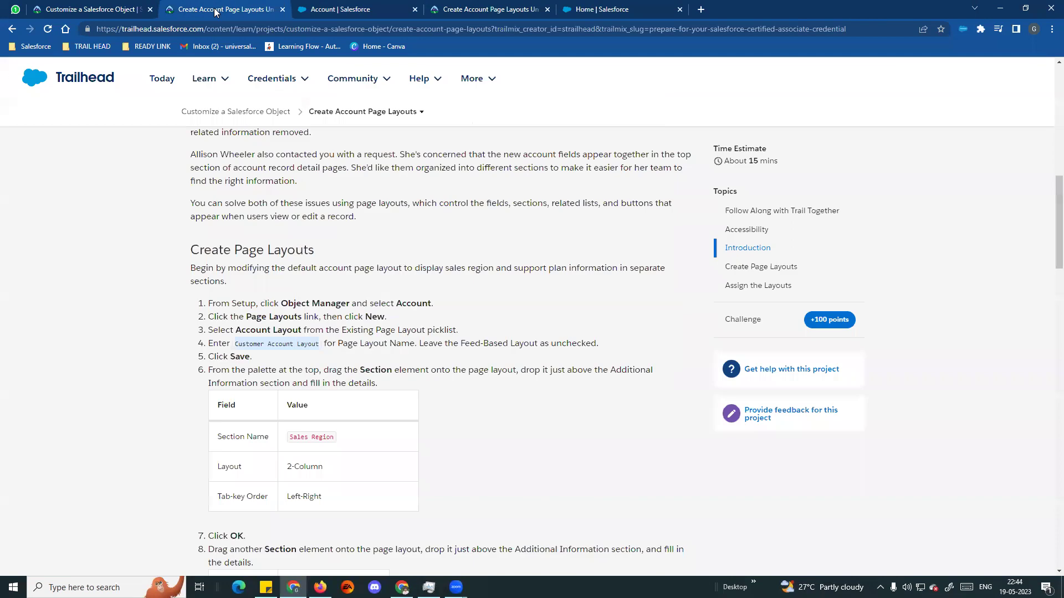
{"action": "scroll", "coordinate": [341, 374], "scroll_direction": "down", "scroll_amount": 3}
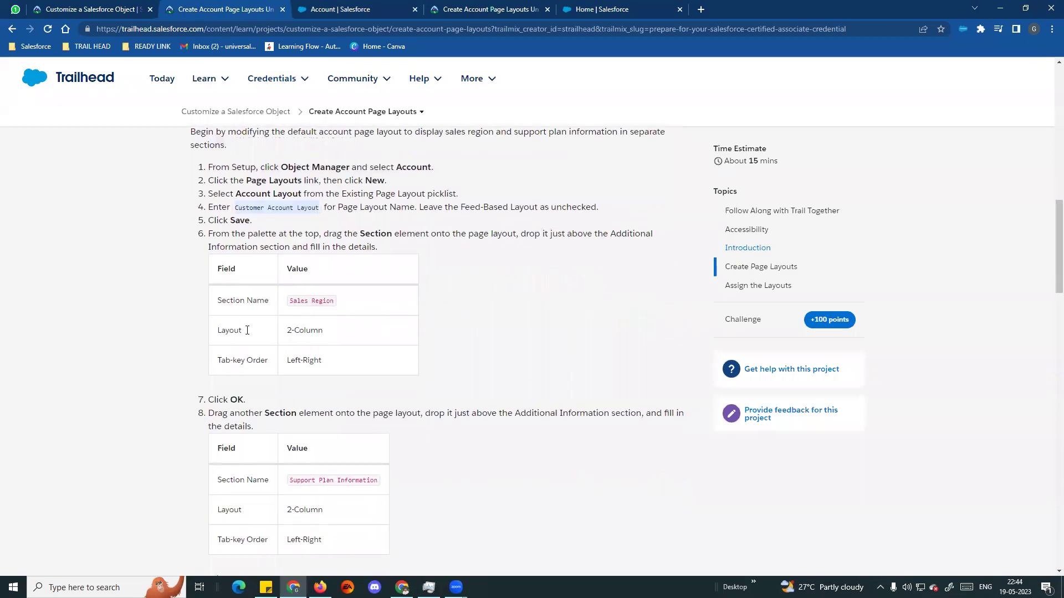
{"action": "left_click_drag", "start_coordinate": [209, 204], "coordinate": [404, 220]}
{"action": "left_click", "coordinate": [391, 236]}
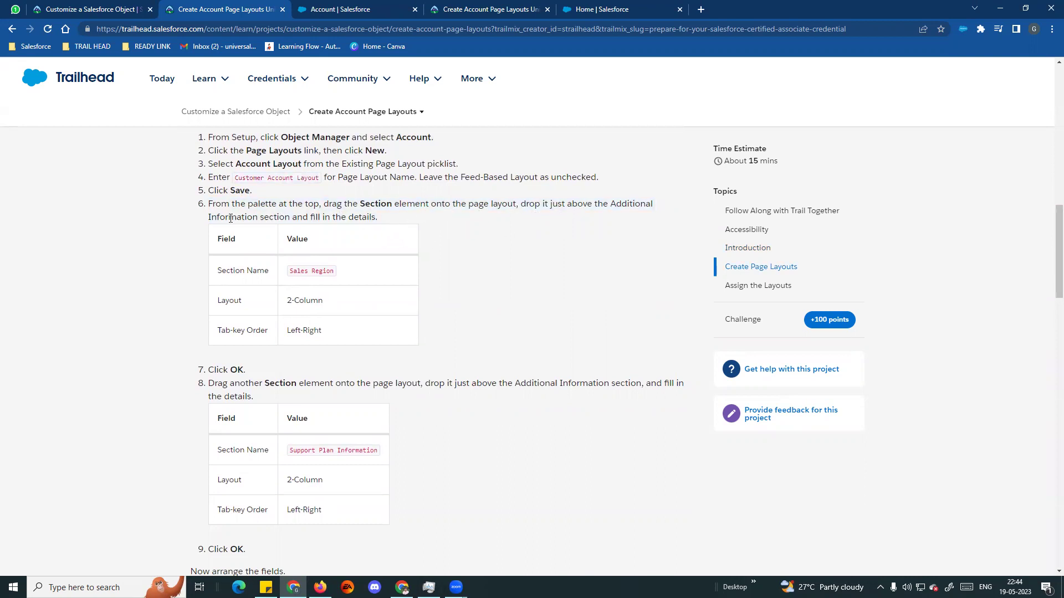
{"action": "left_click_drag", "start_coordinate": [210, 215], "coordinate": [394, 224]}
{"action": "left_click", "coordinate": [487, 254]}
Step: Add a new Section element to the Customer Account Layout directly above the Account Information section
{"action": "left_click", "coordinate": [336, 9]}
{"action": "left_click", "coordinate": [302, 245]}
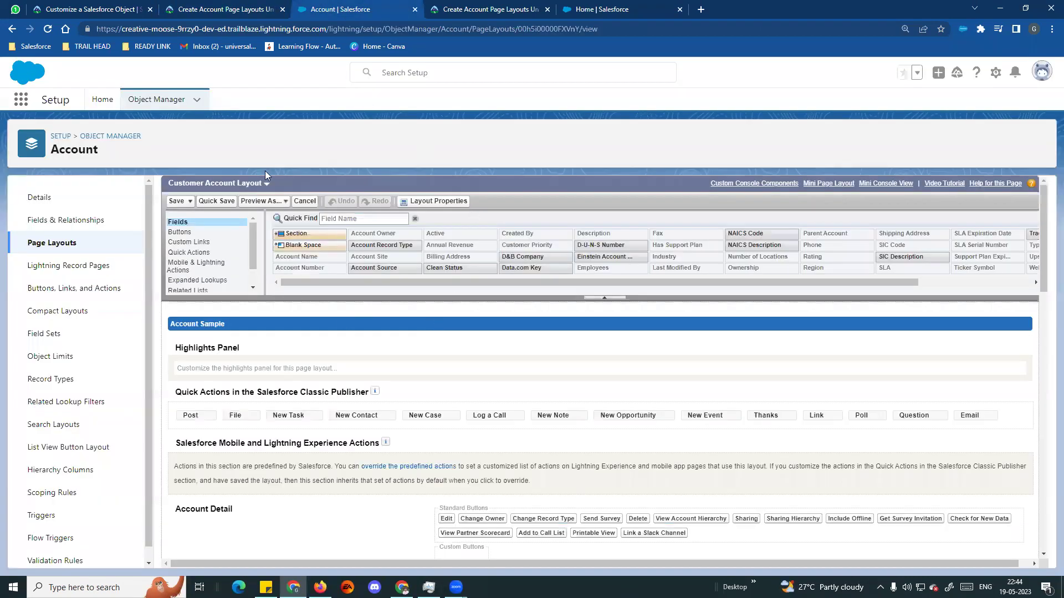
{"action": "scroll", "coordinate": [451, 432], "scroll_direction": "down", "scroll_amount": 1}
{"action": "scroll", "coordinate": [451, 432], "scroll_direction": "down", "scroll_amount": 2}
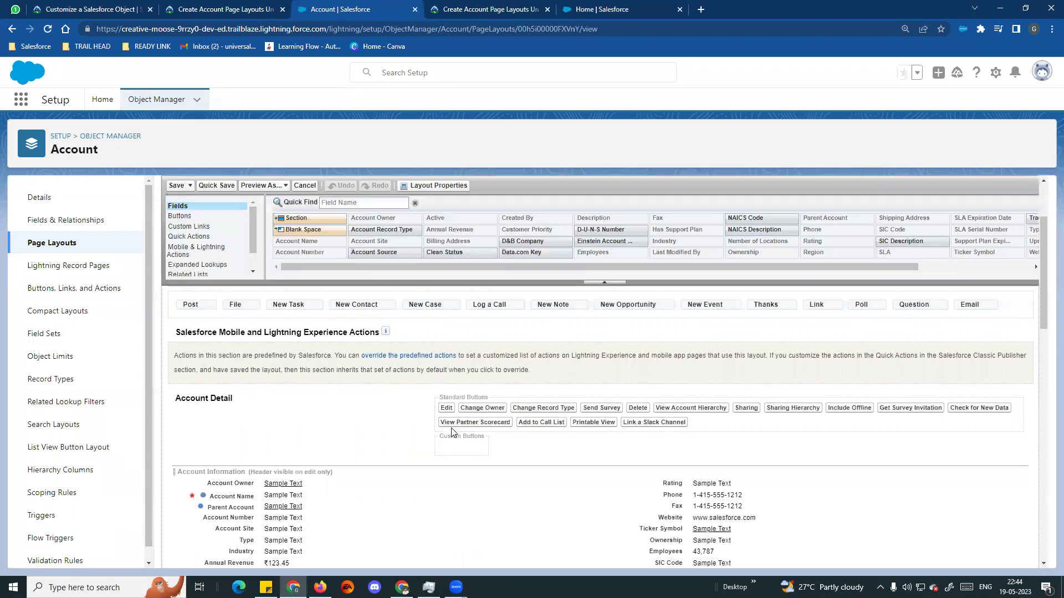
{"action": "scroll", "coordinate": [377, 332], "scroll_direction": "up", "scroll_amount": 3}
{"action": "left_click_drag", "start_coordinate": [302, 233], "coordinate": [316, 395]}
{"action": "scroll", "coordinate": [363, 442], "scroll_direction": "down", "scroll_amount": 3}
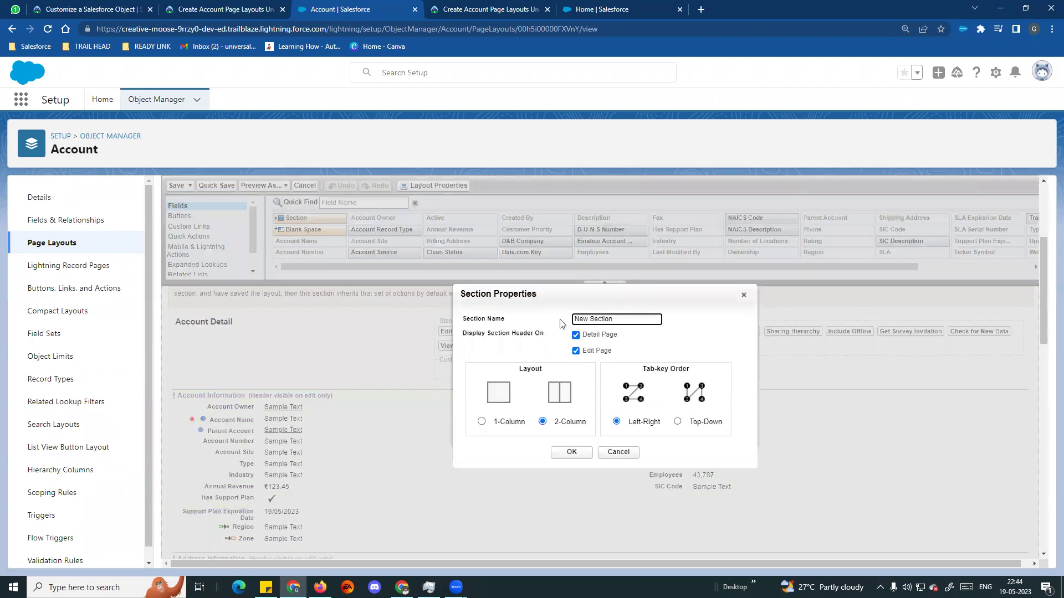
Step: Name the new section Sales Region as given on Trailhead, keep 2-Column layout and Left-Right tab order, and confirm
{"action": "left_click", "coordinate": [217, 8]}
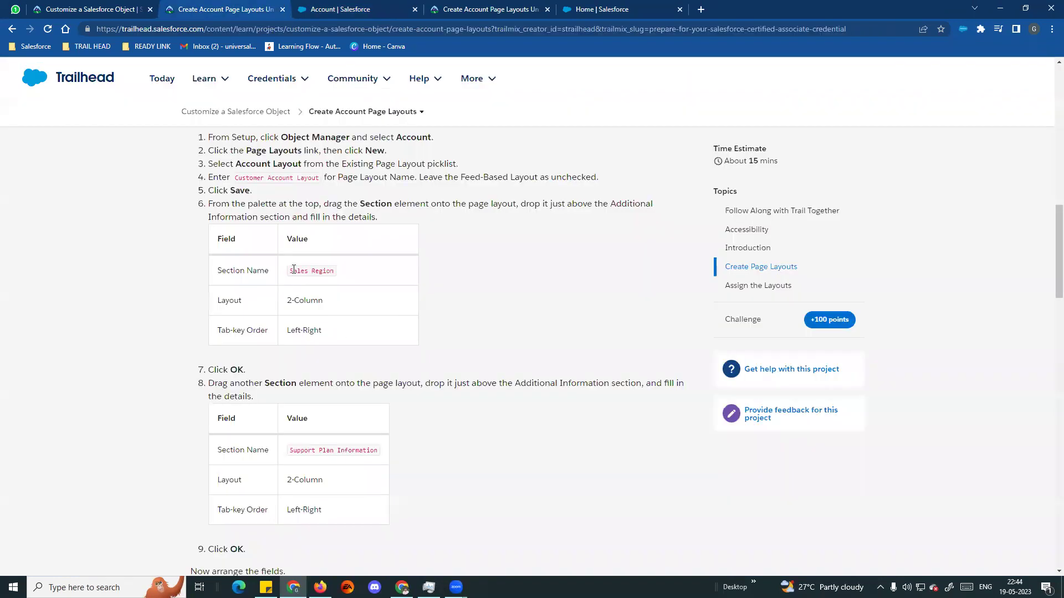
{"action": "left_click_drag", "start_coordinate": [293, 271], "coordinate": [348, 279]}
{"action": "left_click", "coordinate": [346, 10]}
{"action": "left_click_drag", "start_coordinate": [617, 323], "coordinate": [566, 319]}
{"action": "key", "text": "BackSpace"}
{"action": "key", "text": "ctrl+v"}
{"action": "left_click", "coordinate": [259, 8]}
{"action": "left_click", "coordinate": [364, 8]}
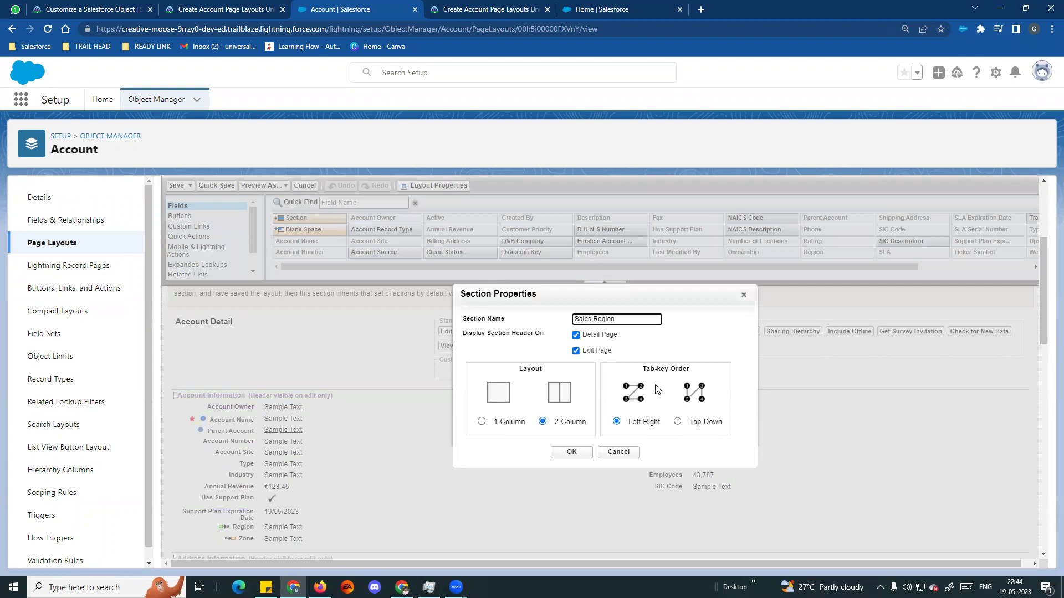
{"action": "left_click", "coordinate": [572, 452]}
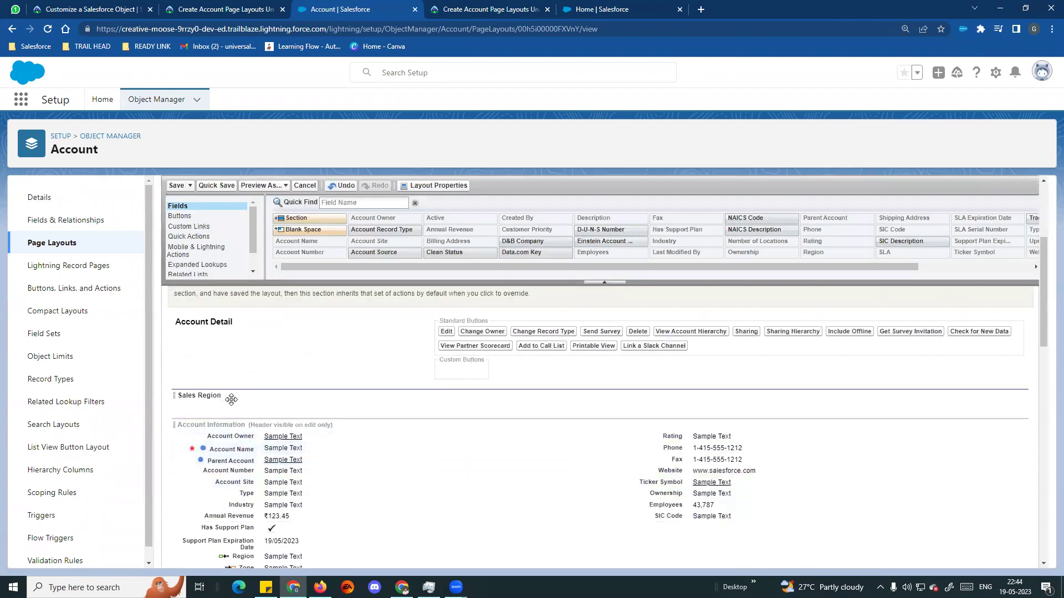
Step: Copy the second section name, Support Plan Information, from the Trailhead instructions
{"action": "left_click", "coordinate": [231, 9]}
{"action": "scroll", "coordinate": [442, 412], "scroll_direction": "down", "scroll_amount": 2}
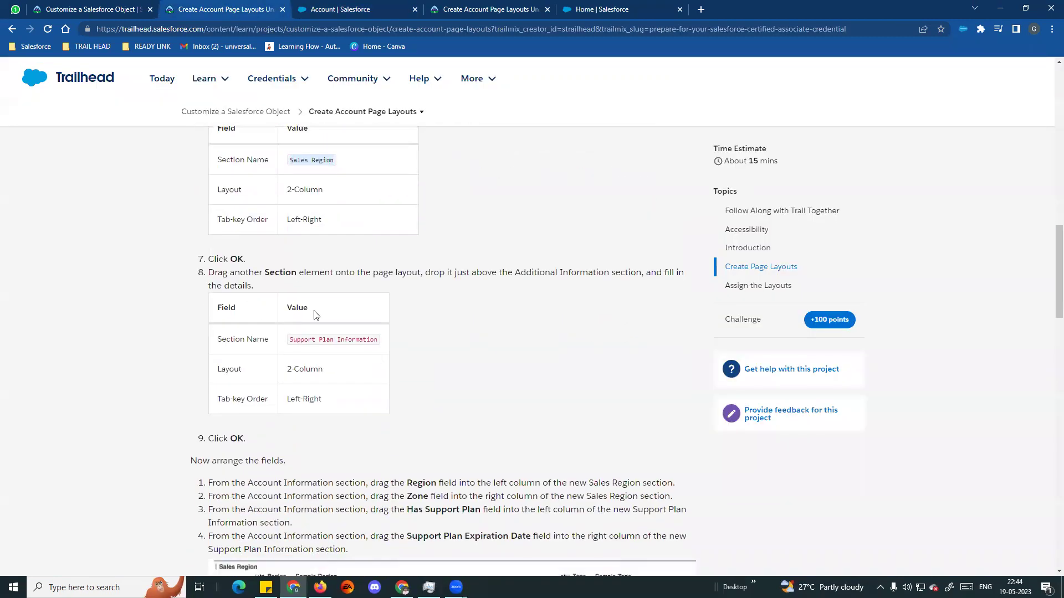
{"action": "left_click_drag", "start_coordinate": [291, 341], "coordinate": [386, 345]}
{"action": "key", "text": "ctrl+c"}
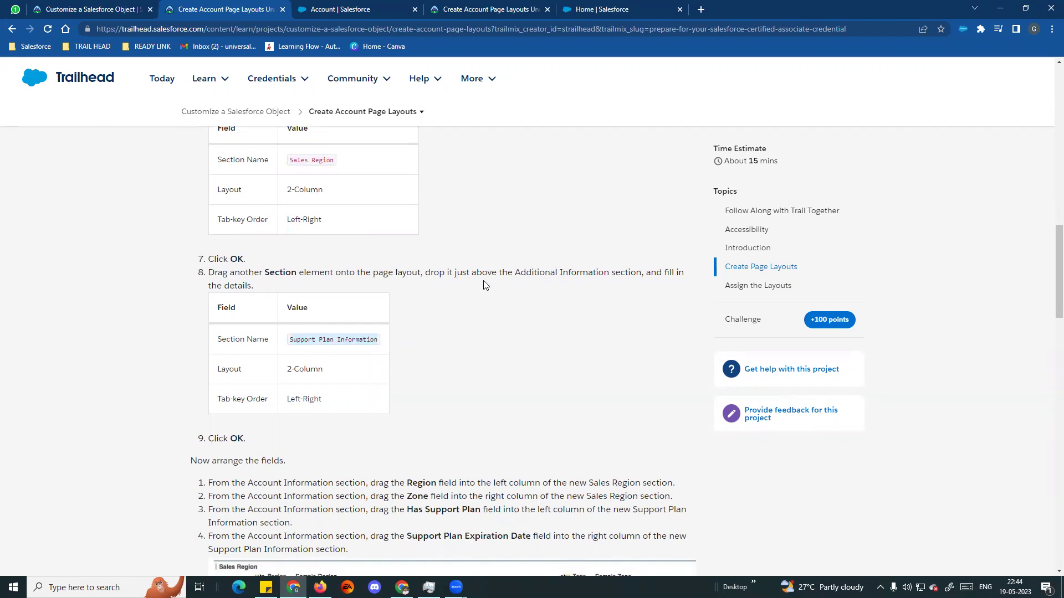
Step: Add a section named Support Plan Information between Sales Region and Account Information, keeping 2-Column layout and Left-Right tab order
{"action": "left_click", "coordinate": [363, 10]}
{"action": "left_click_drag", "start_coordinate": [294, 217], "coordinate": [236, 409]}
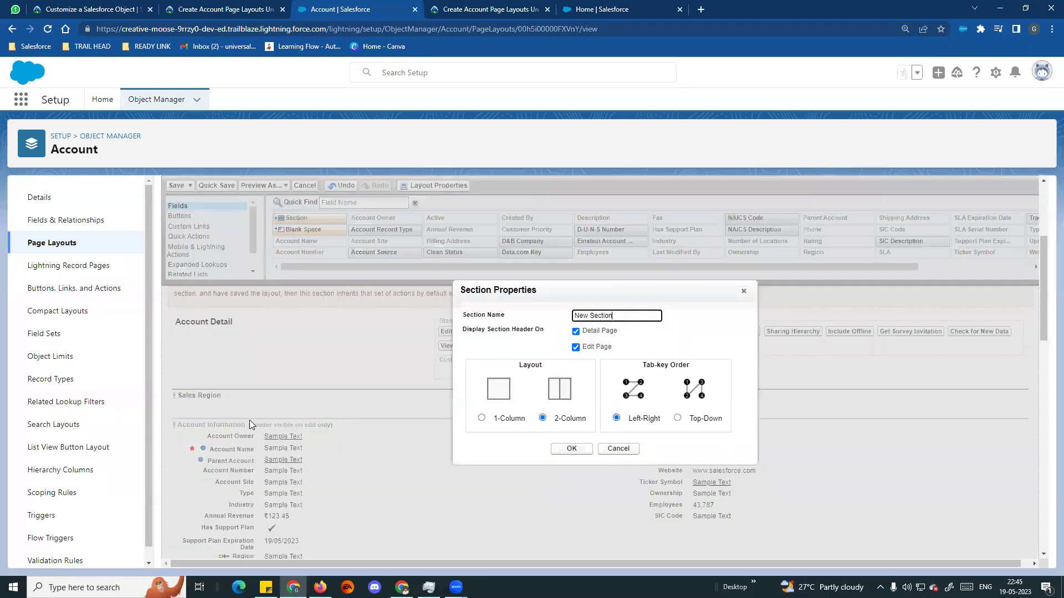
{"action": "left_click_drag", "start_coordinate": [616, 312], "coordinate": [550, 322]}
{"action": "key", "text": "ctrl+v"}
{"action": "left_click", "coordinate": [726, 328]}
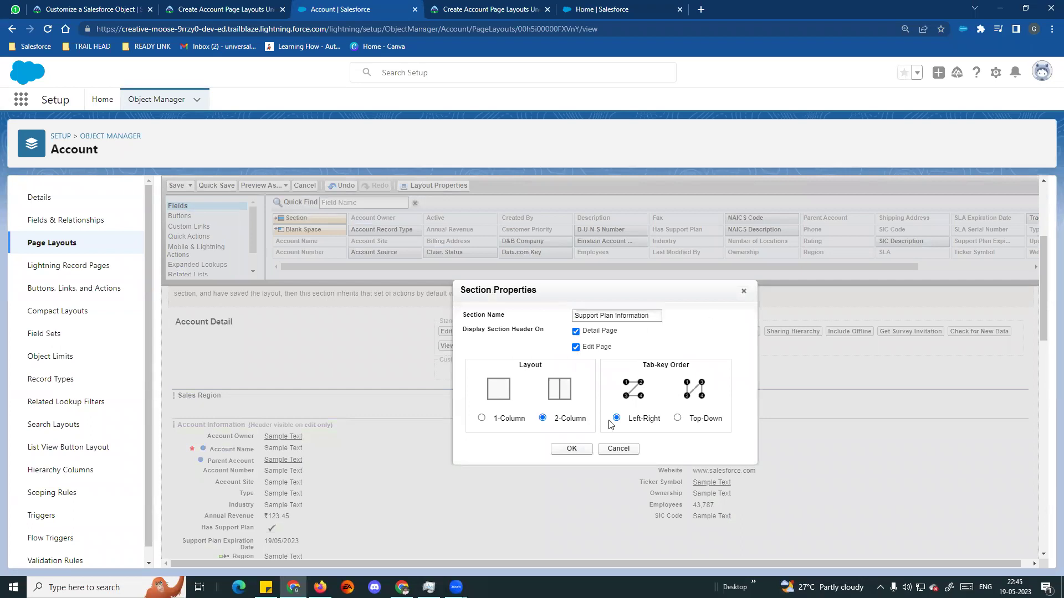
{"action": "left_click", "coordinate": [564, 450]}
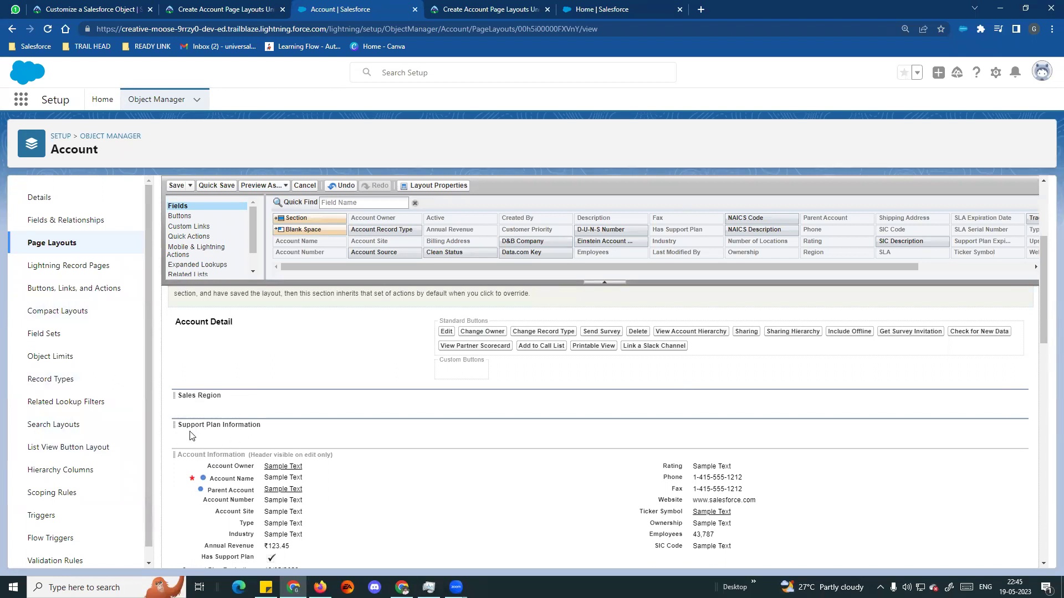
Step: Read the Trailhead instructions for arranging the Region, Zone, Has Support Plan and Support Plan Expiration Date fields
{"action": "left_click", "coordinate": [264, 13]}
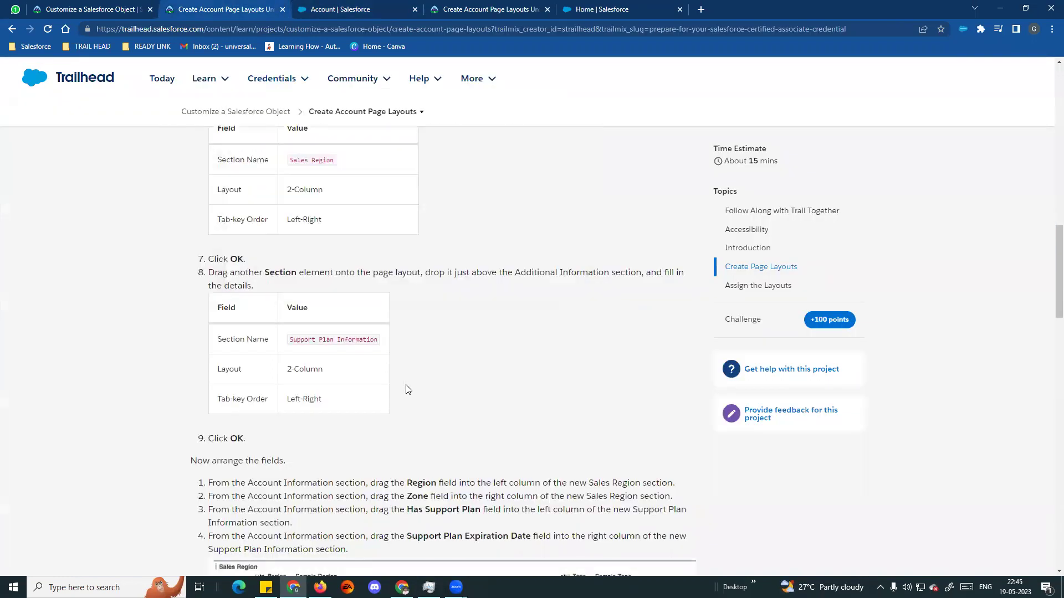
{"action": "scroll", "coordinate": [408, 390], "scroll_direction": "down", "scroll_amount": 1}
{"action": "scroll", "coordinate": [359, 287], "scroll_direction": "up", "scroll_amount": 1}
{"action": "scroll", "coordinate": [362, 299], "scroll_direction": "down", "scroll_amount": 4}
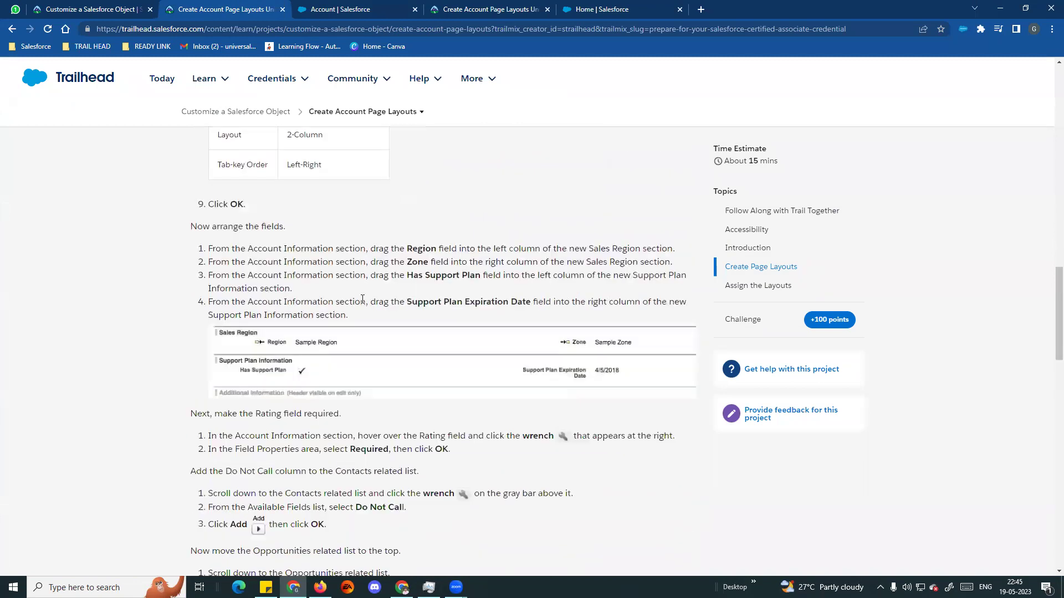
{"action": "scroll", "coordinate": [329, 245], "scroll_direction": "down", "scroll_amount": 1}
{"action": "left_click_drag", "start_coordinate": [187, 188], "coordinate": [331, 197]}
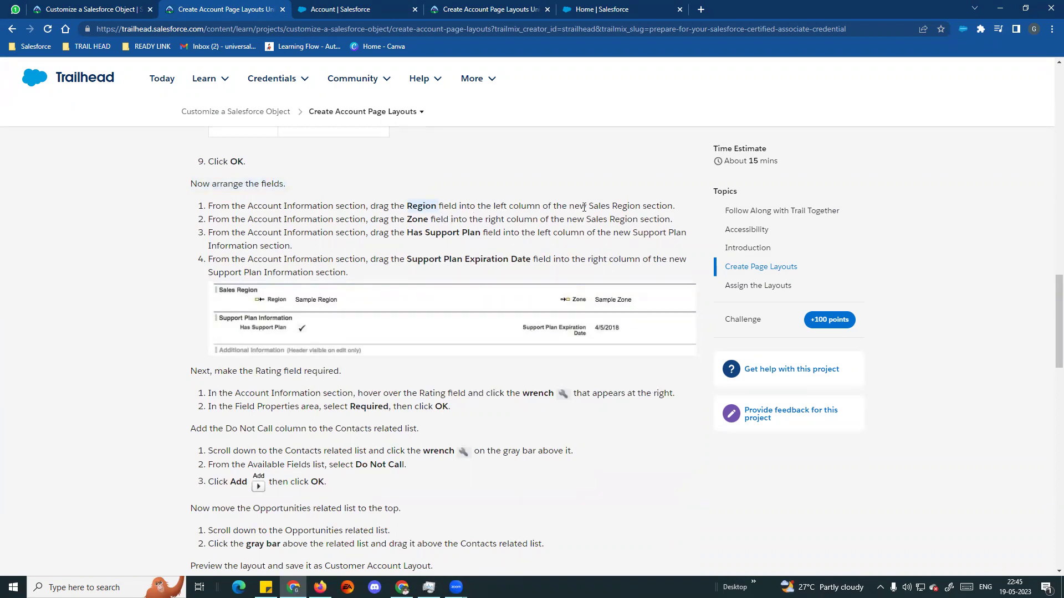
Step: Move Region into the left column and Zone into the right column of the Sales Region section
{"action": "left_click", "coordinate": [355, 11]}
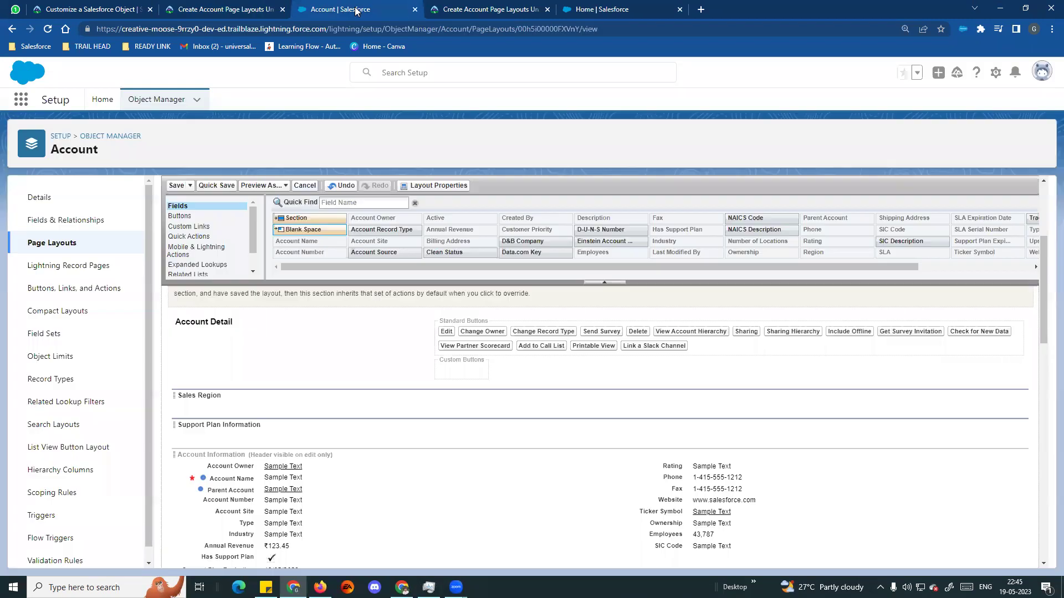
{"action": "scroll", "coordinate": [332, 509], "scroll_direction": "down", "scroll_amount": 1}
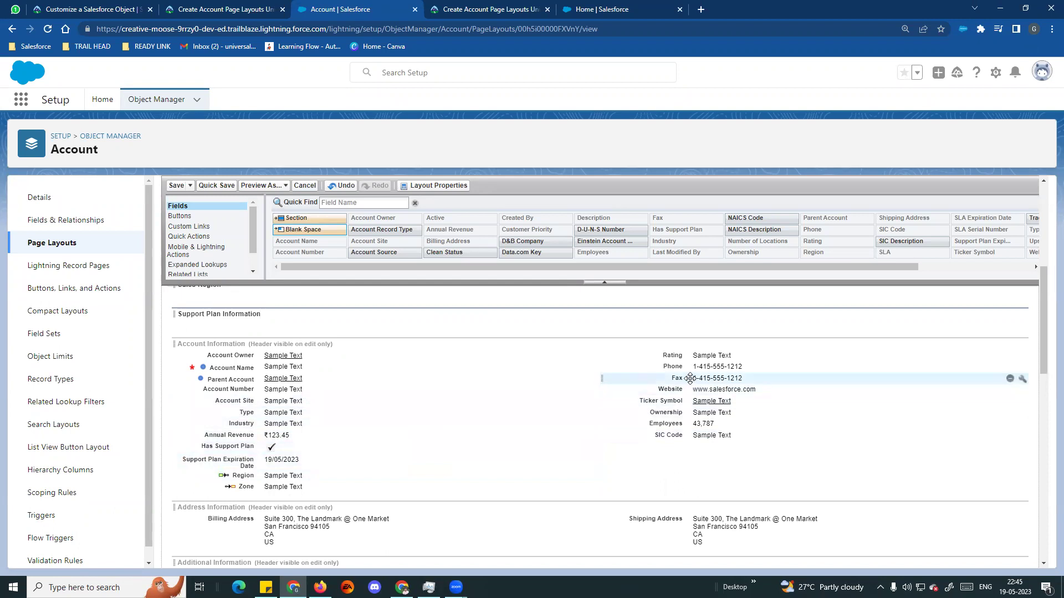
{"action": "left_click_drag", "start_coordinate": [281, 475], "coordinate": [273, 335]}
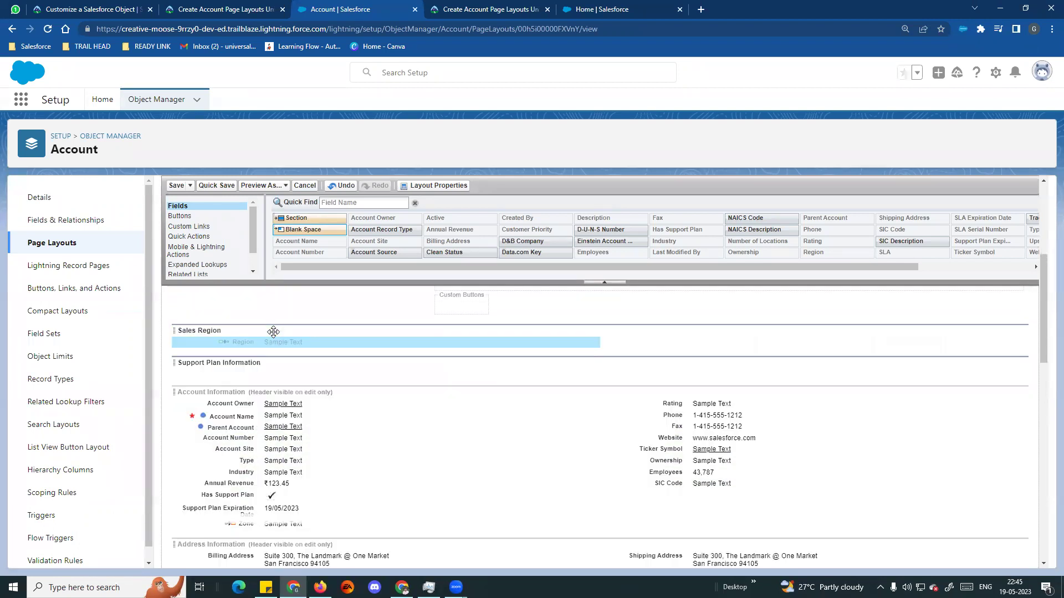
{"action": "left_click", "coordinate": [225, 9]}
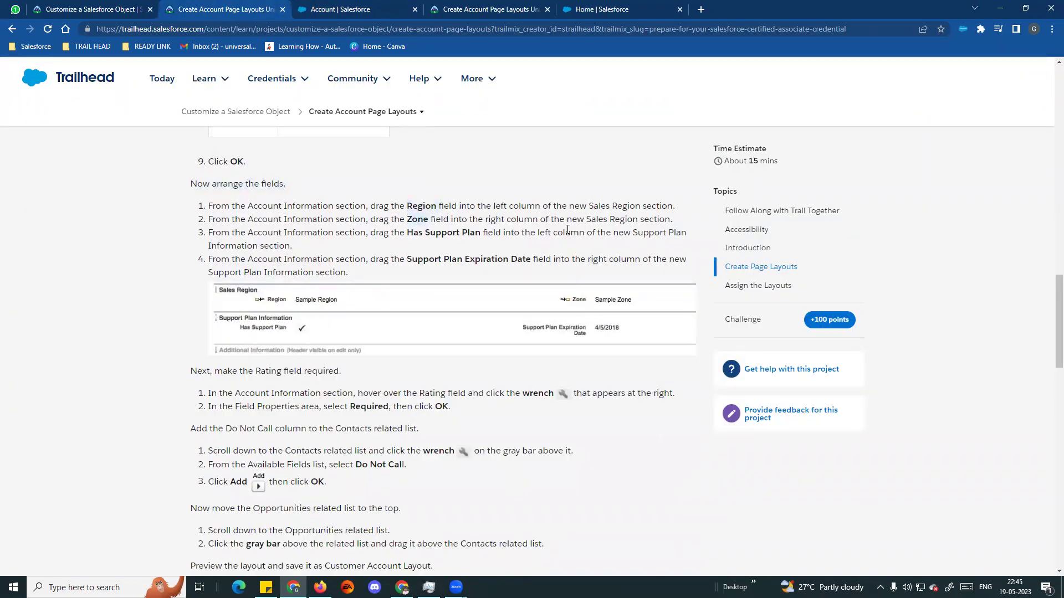
{"action": "left_click", "coordinate": [355, 11]}
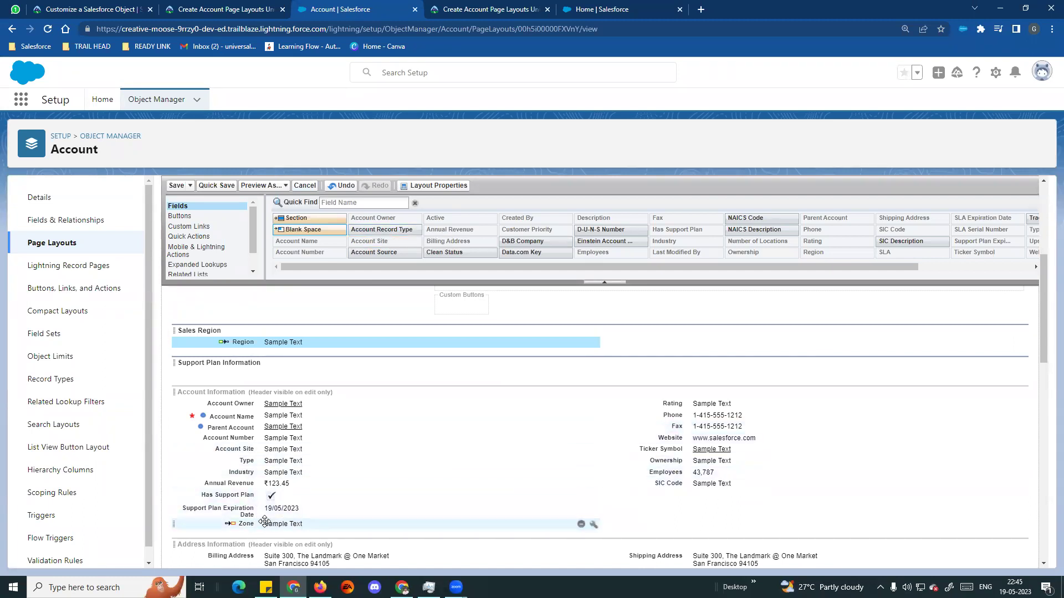
{"action": "left_click_drag", "start_coordinate": [264, 523], "coordinate": [687, 341]}
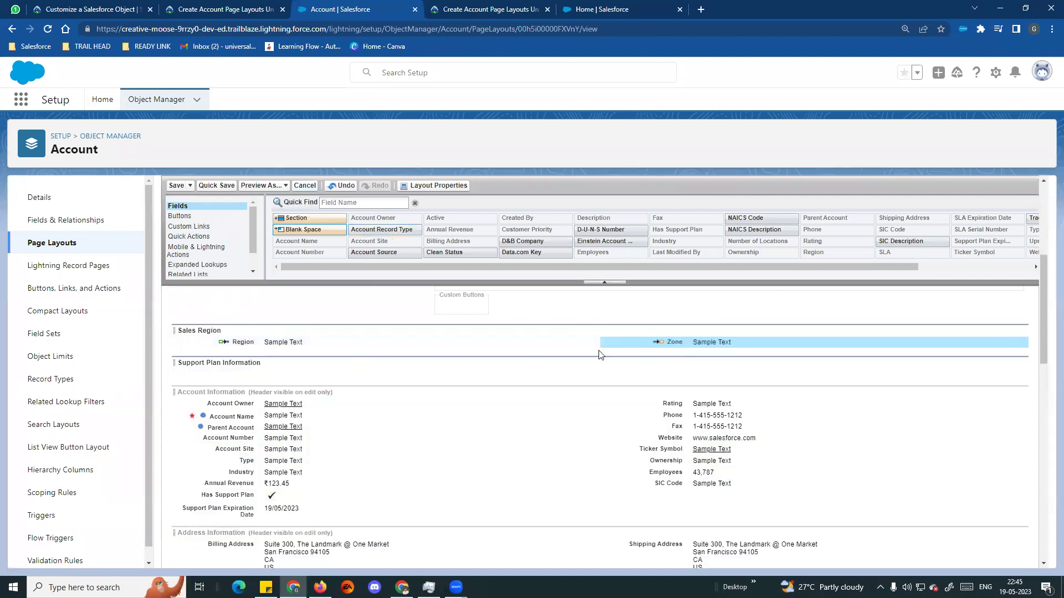
Step: Move the Has Support Plan field from Account Information into the left column of the Support Plan Information section
{"action": "left_click", "coordinate": [207, 6]}
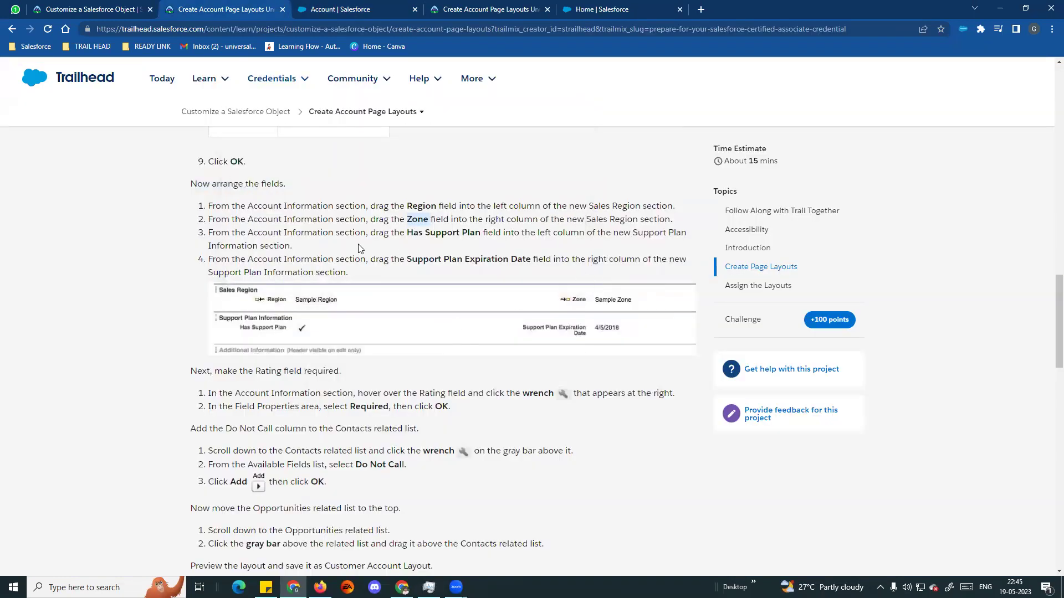
{"action": "left_click_drag", "start_coordinate": [409, 232], "coordinate": [482, 234]}
{"action": "left_click", "coordinate": [349, 10]}
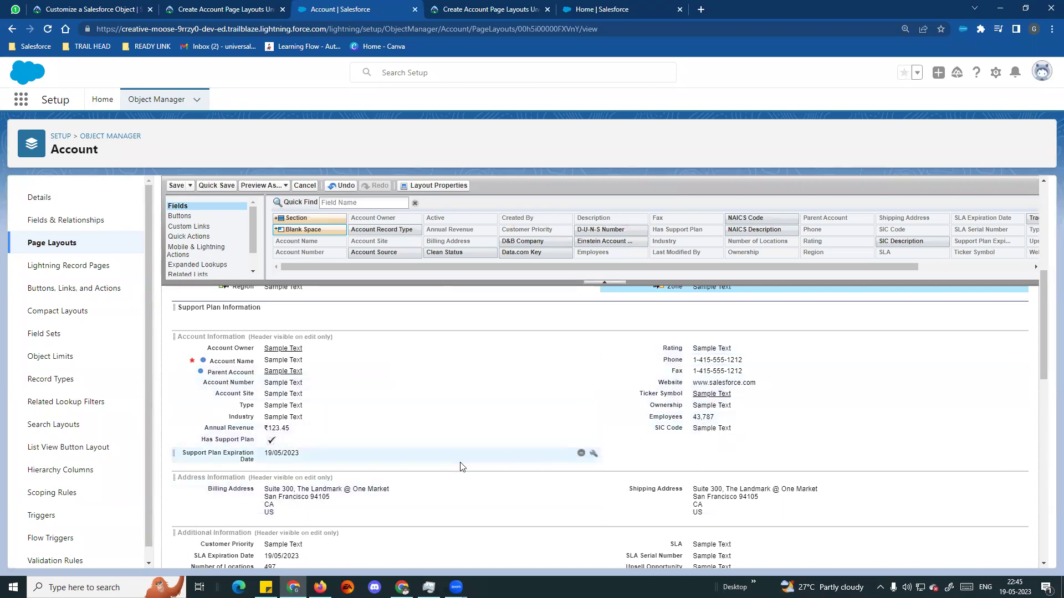
{"action": "left_click_drag", "start_coordinate": [238, 440], "coordinate": [263, 319]}
Step: Following the Trailhead instructions, make the Rating field in the Account Information section required
{"action": "left_click", "coordinate": [216, 15]}
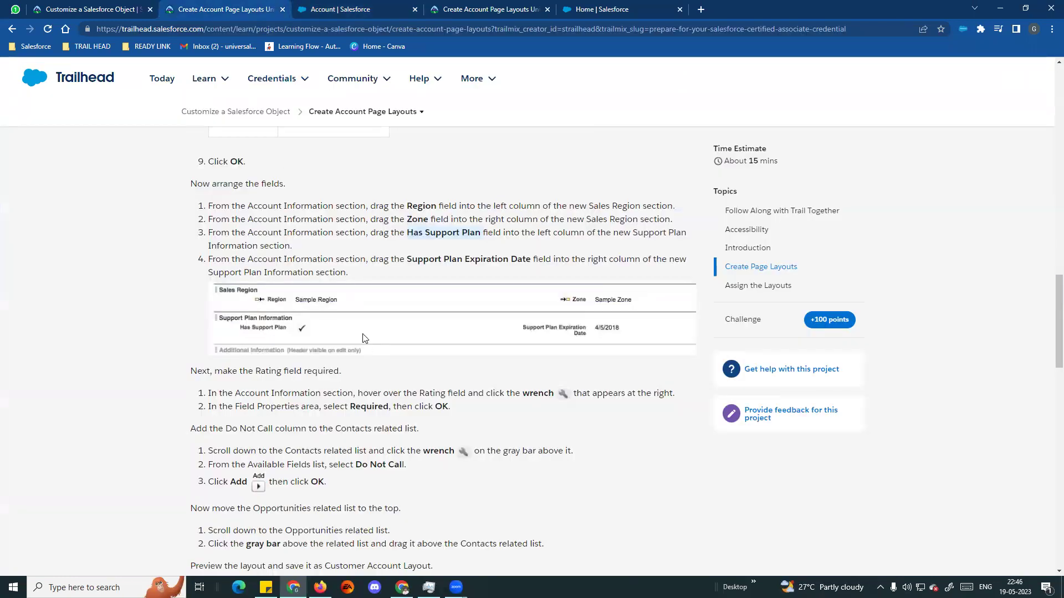
{"action": "scroll", "coordinate": [237, 372], "scroll_direction": "down", "scroll_amount": 1}
{"action": "scroll", "coordinate": [260, 365], "scroll_direction": "up", "scroll_amount": 1}
{"action": "scroll", "coordinate": [208, 256], "scroll_direction": "down", "scroll_amount": 2}
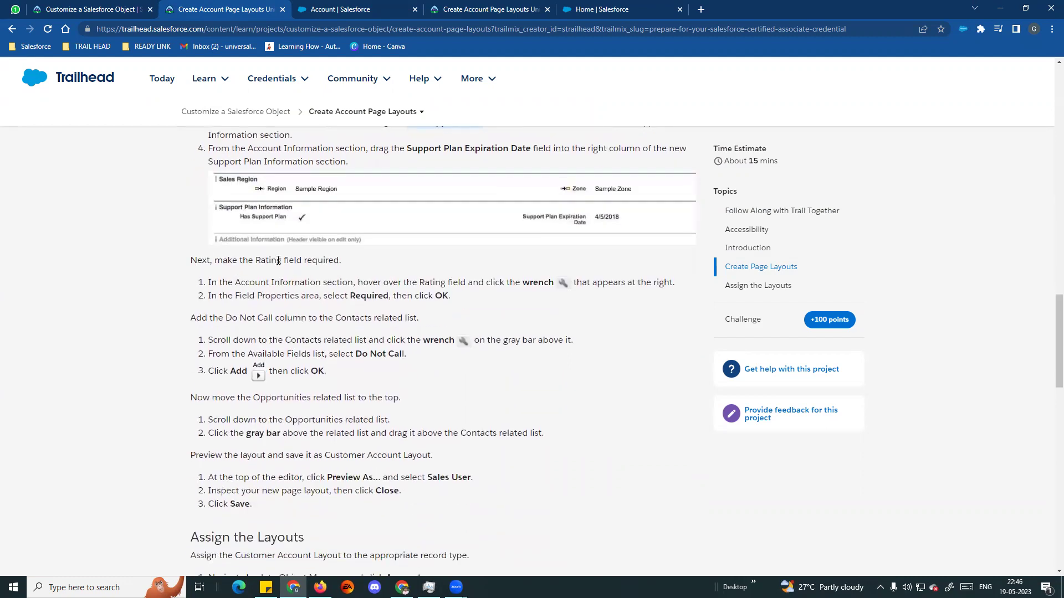
{"action": "left_click", "coordinate": [359, 11]}
{"action": "scroll", "coordinate": [379, 363], "scroll_direction": "down", "scroll_amount": 3}
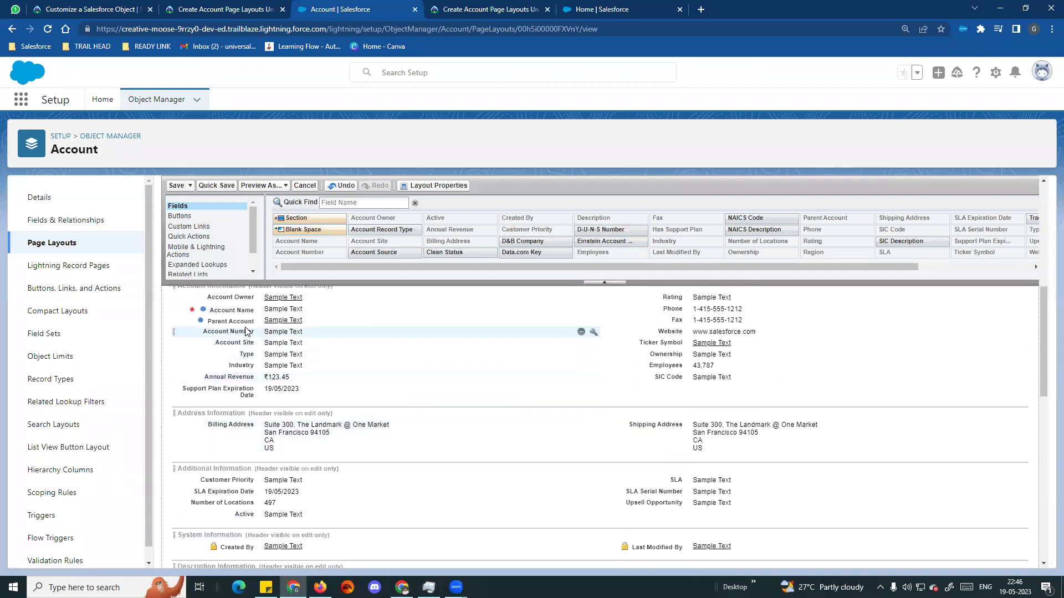
{"action": "scroll", "coordinate": [582, 382], "scroll_direction": "up", "scroll_amount": 1}
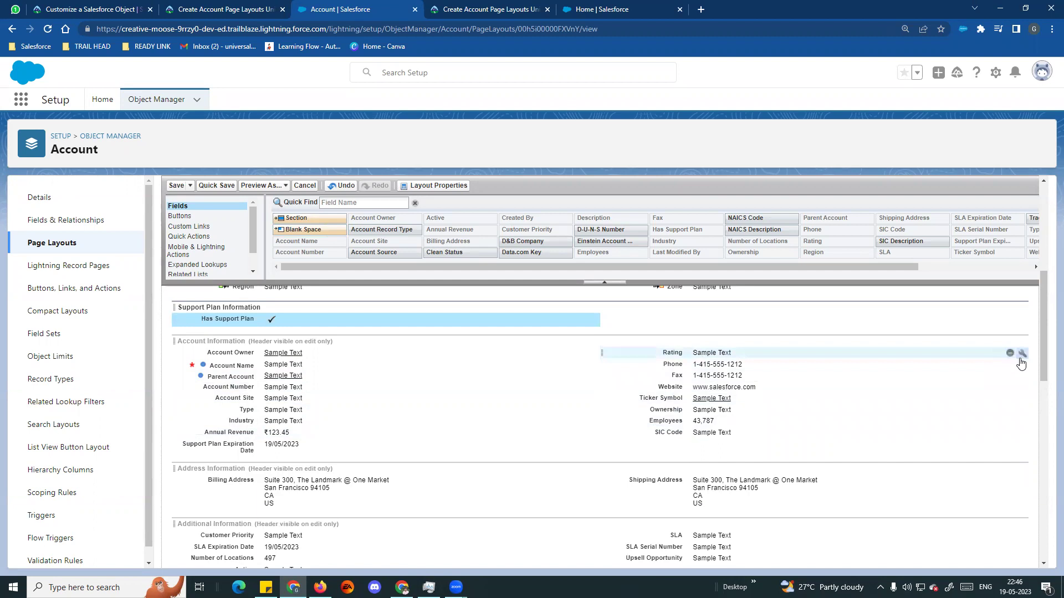
{"action": "left_click", "coordinate": [1021, 354]}
{"action": "left_click", "coordinate": [643, 373]}
{"action": "left_click", "coordinate": [571, 401]}
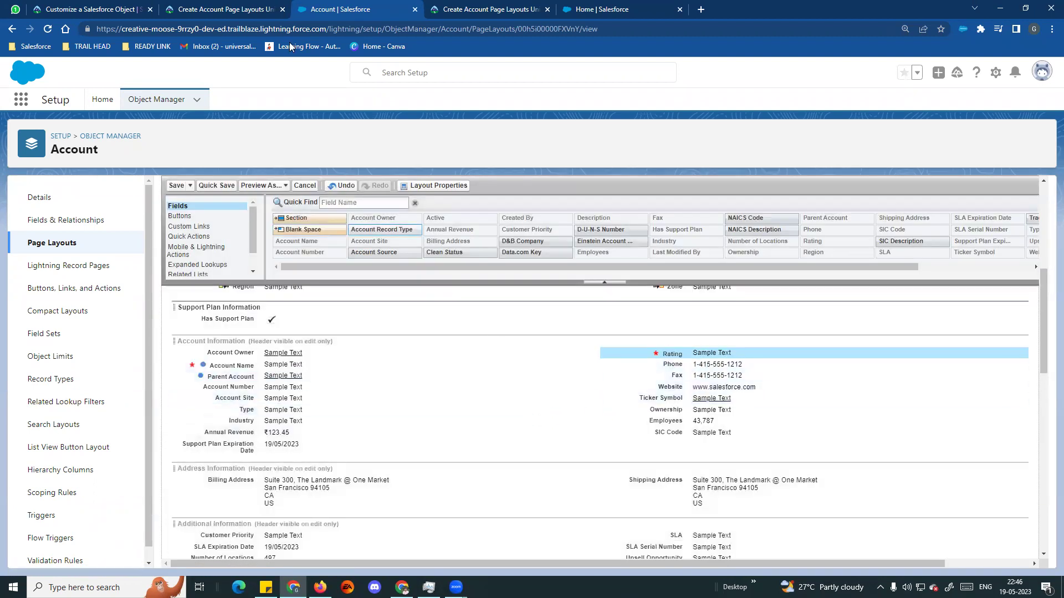
Step: Check the Trailhead instructions for the Do Not Call column and open the Contacts related list's properties
{"action": "left_click", "coordinate": [232, 8]}
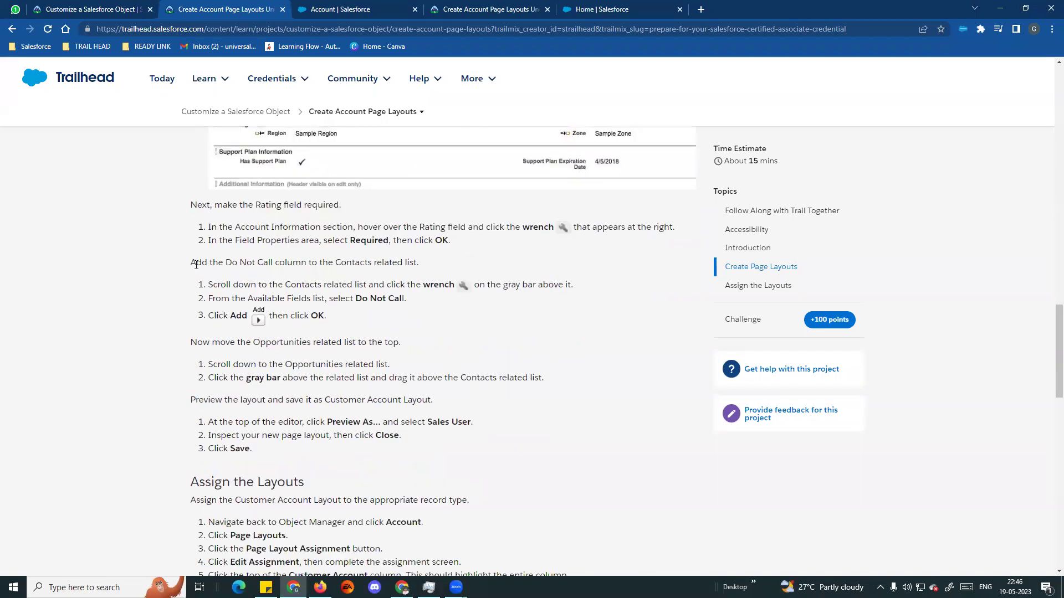
{"action": "left_click_drag", "start_coordinate": [246, 256], "coordinate": [421, 264]}
{"action": "left_click", "coordinate": [200, 276]}
{"action": "left_click_drag", "start_coordinate": [334, 262], "coordinate": [433, 270]}
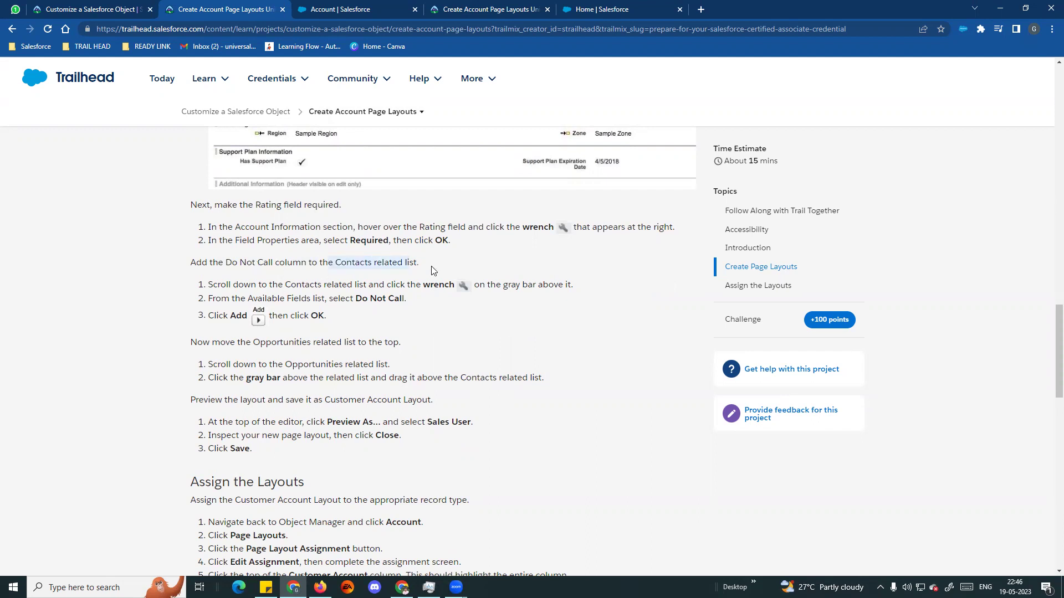
{"action": "left_click", "coordinate": [370, 13]}
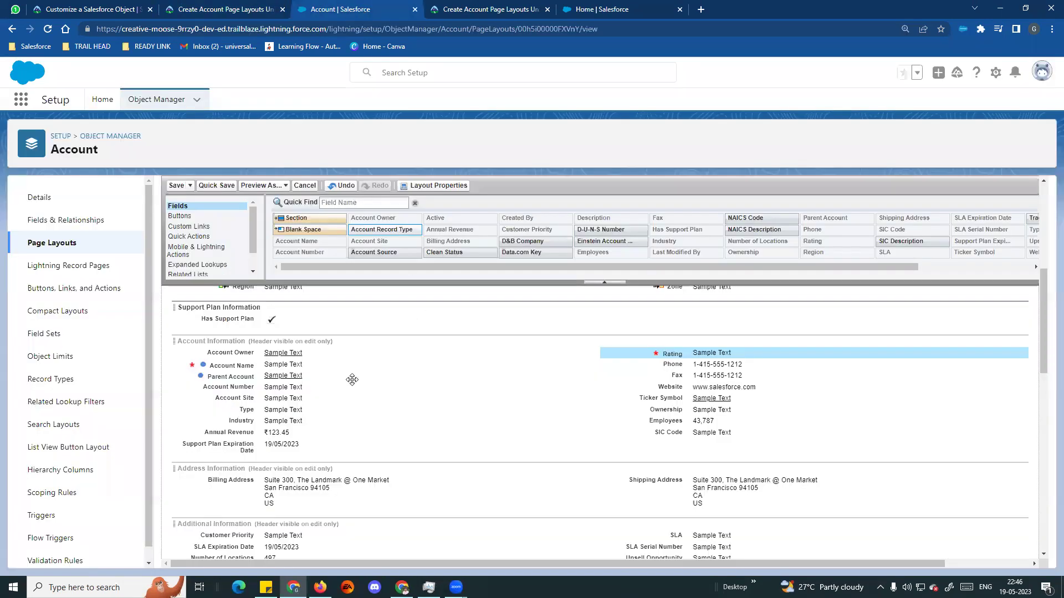
{"action": "scroll", "coordinate": [295, 487], "scroll_direction": "down", "scroll_amount": 5}
{"action": "scroll", "coordinate": [232, 498], "scroll_direction": "down", "scroll_amount": 2}
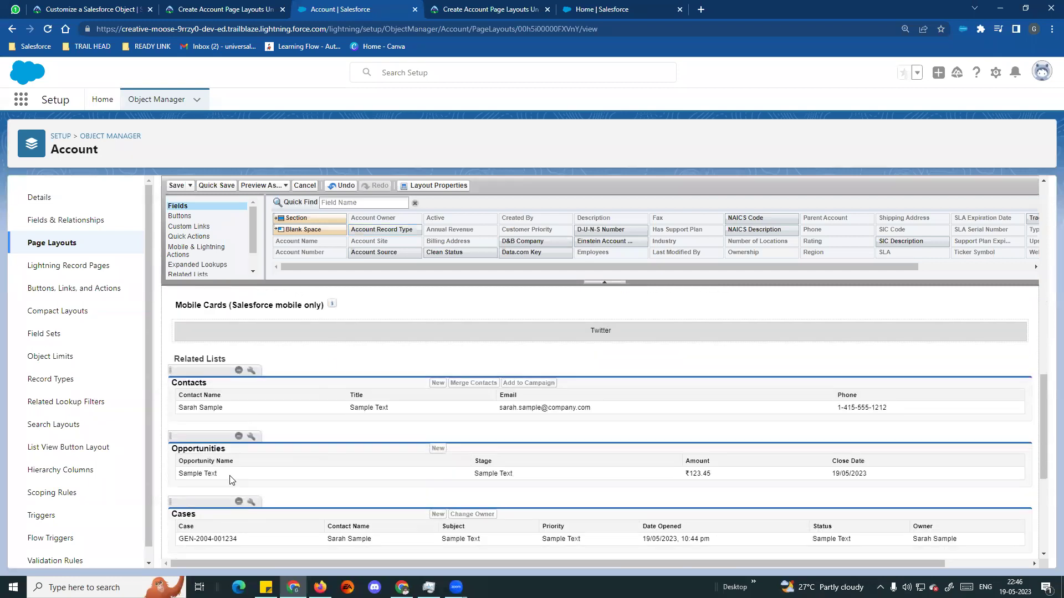
{"action": "left_click", "coordinate": [252, 370]}
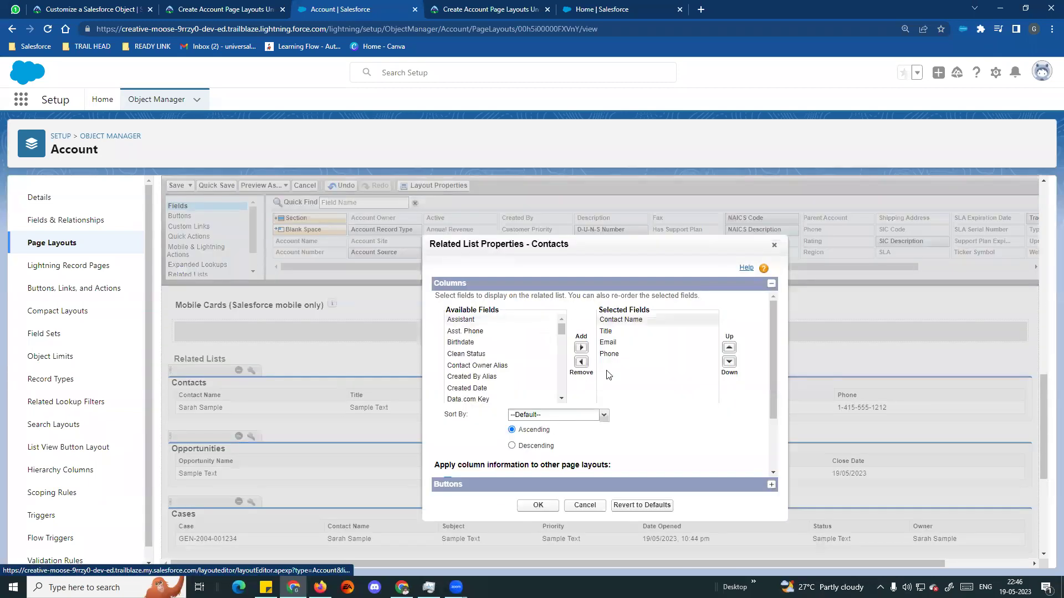
Step: Add Do Not Call to the selected fields of the Contacts related list and confirm the properties
{"action": "scroll", "coordinate": [485, 370], "scroll_direction": "down", "scroll_amount": 2}
{"action": "left_click", "coordinate": [466, 367]}
{"action": "left_click", "coordinate": [581, 347]}
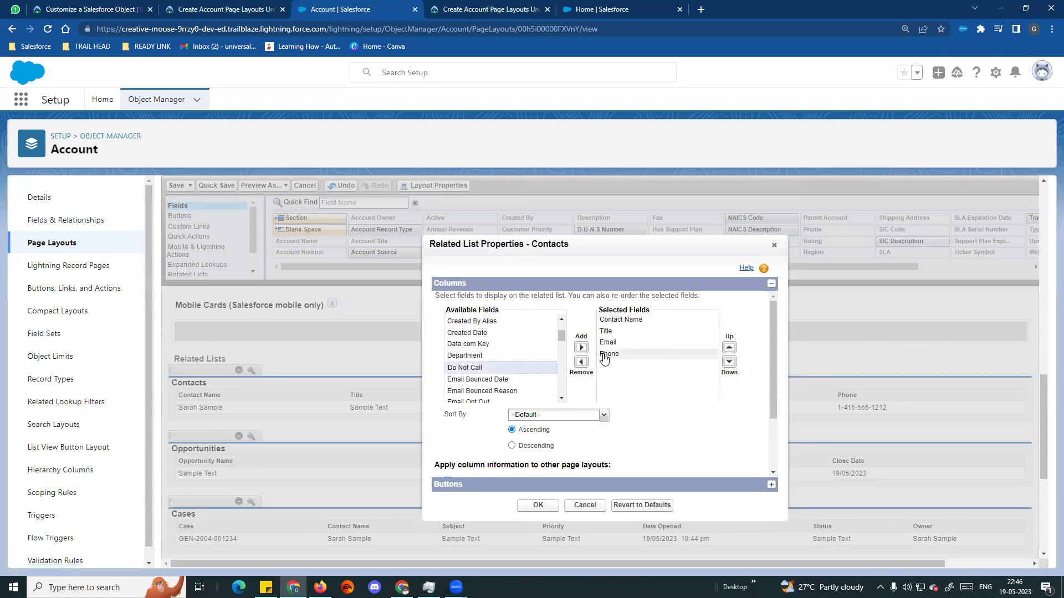
{"action": "left_click", "coordinate": [245, 9]}
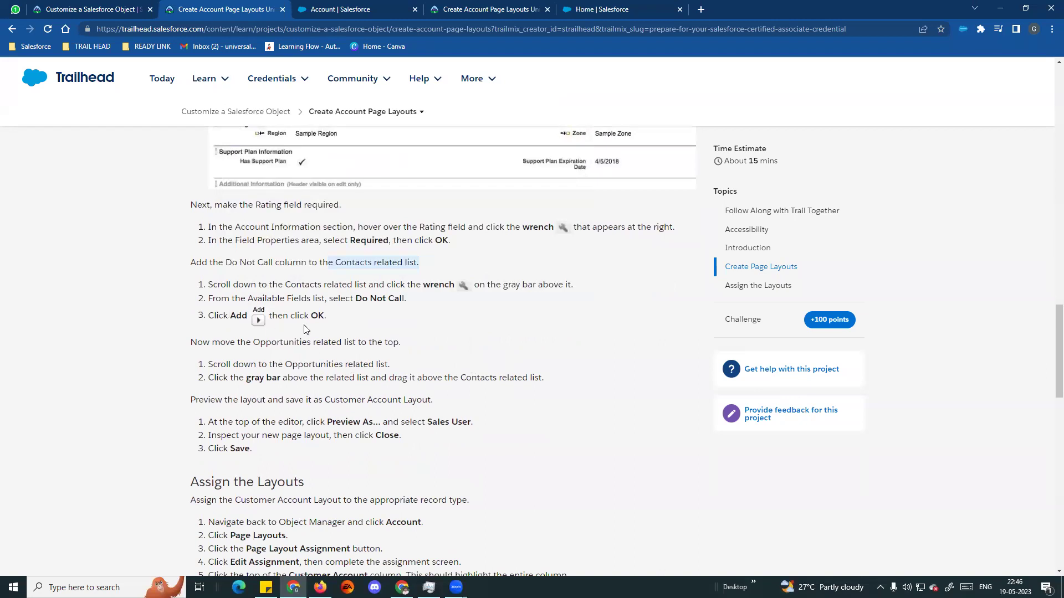
{"action": "scroll", "coordinate": [304, 329], "scroll_direction": "down", "scroll_amount": 1}
{"action": "left_click", "coordinate": [354, 9]}
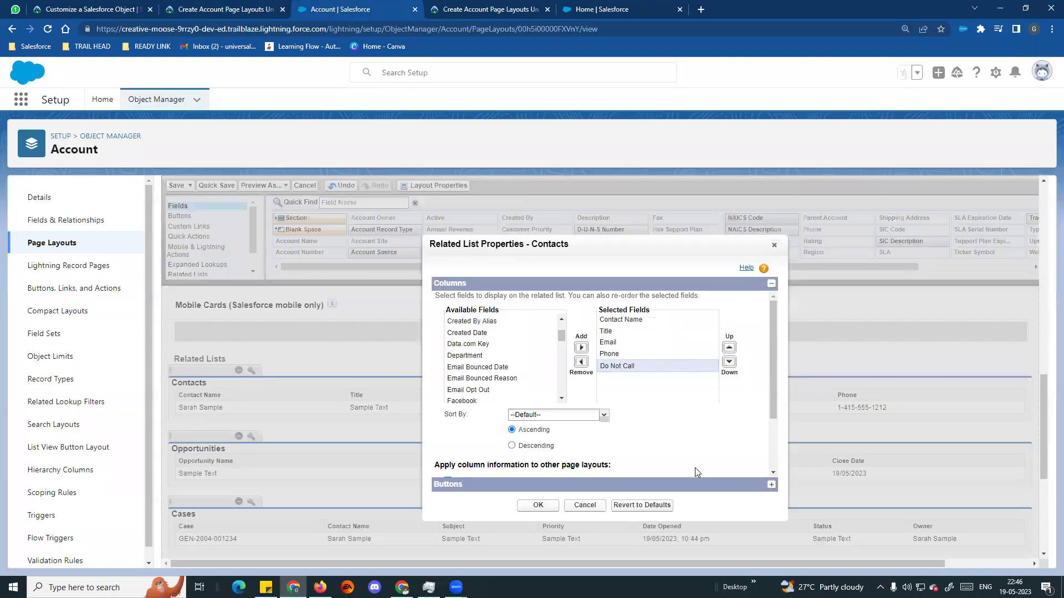
{"action": "left_click", "coordinate": [537, 505]}
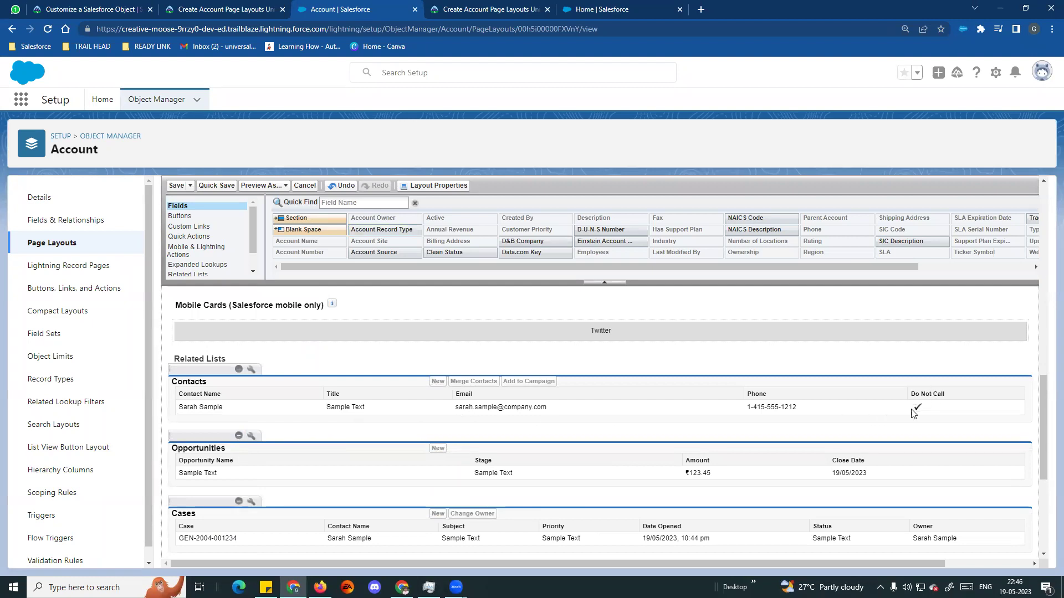
Step: Move the Opportunities related list above the Contacts related list, as instructed on Trailhead
{"action": "left_click", "coordinate": [224, 9]}
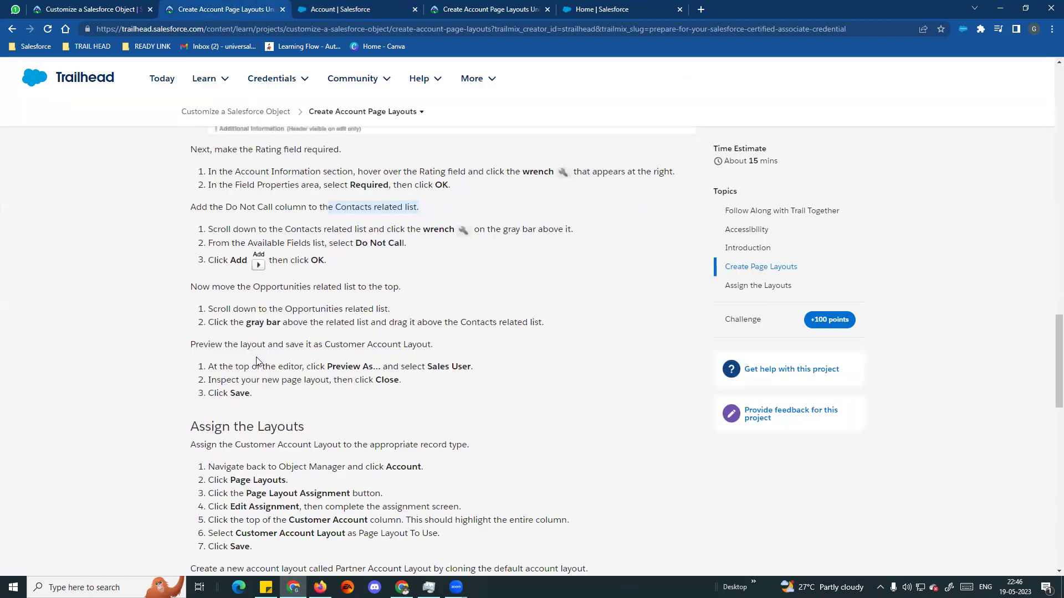
{"action": "scroll", "coordinate": [323, 342], "scroll_direction": "down", "scroll_amount": 1}
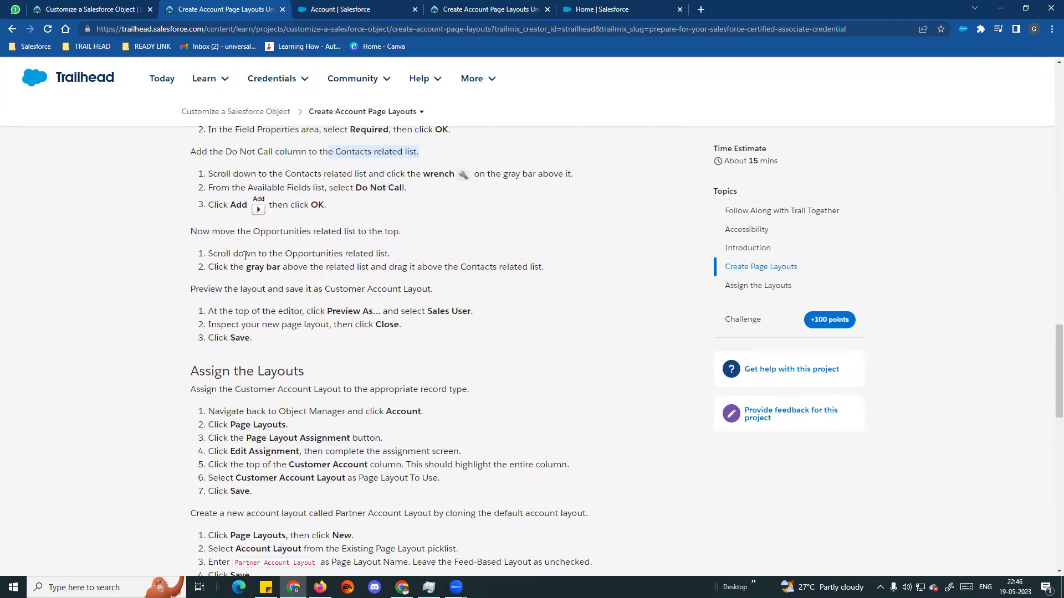
{"action": "left_click", "coordinate": [325, 6]}
{"action": "scroll", "coordinate": [304, 435], "scroll_direction": "down", "scroll_amount": 1}
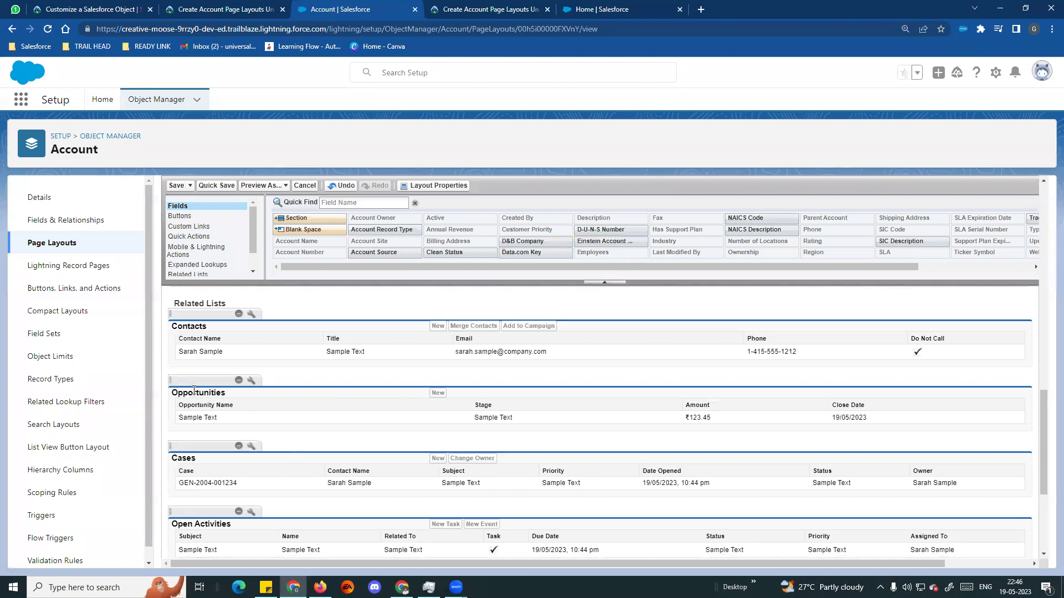
{"action": "left_click_drag", "start_coordinate": [194, 390], "coordinate": [212, 314]}
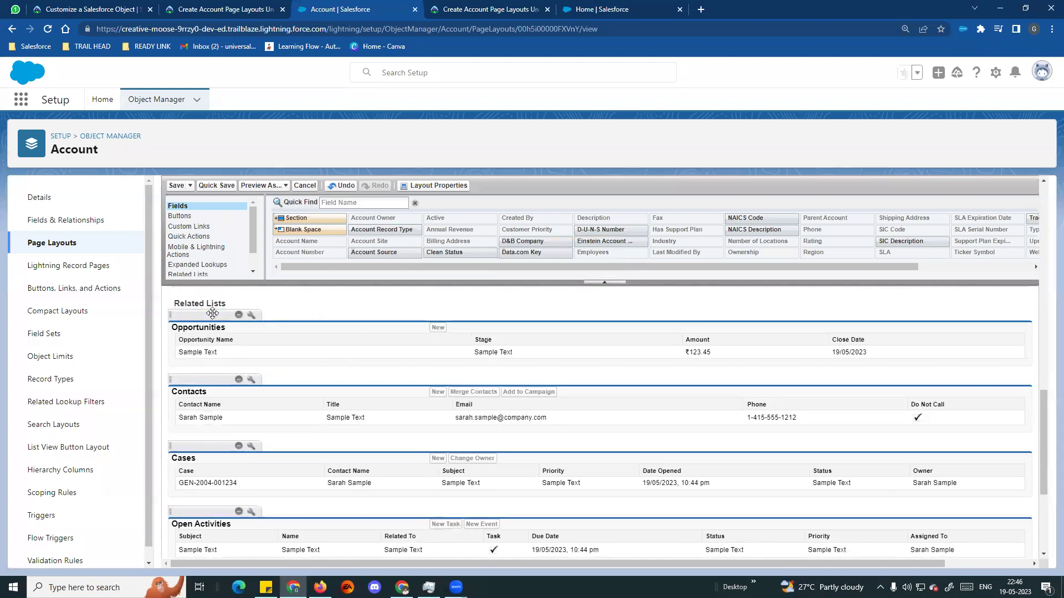
Step: Check the Trailhead preview instructions and preview the Customer Account Layout as Sales User
{"action": "left_click", "coordinate": [239, 7]}
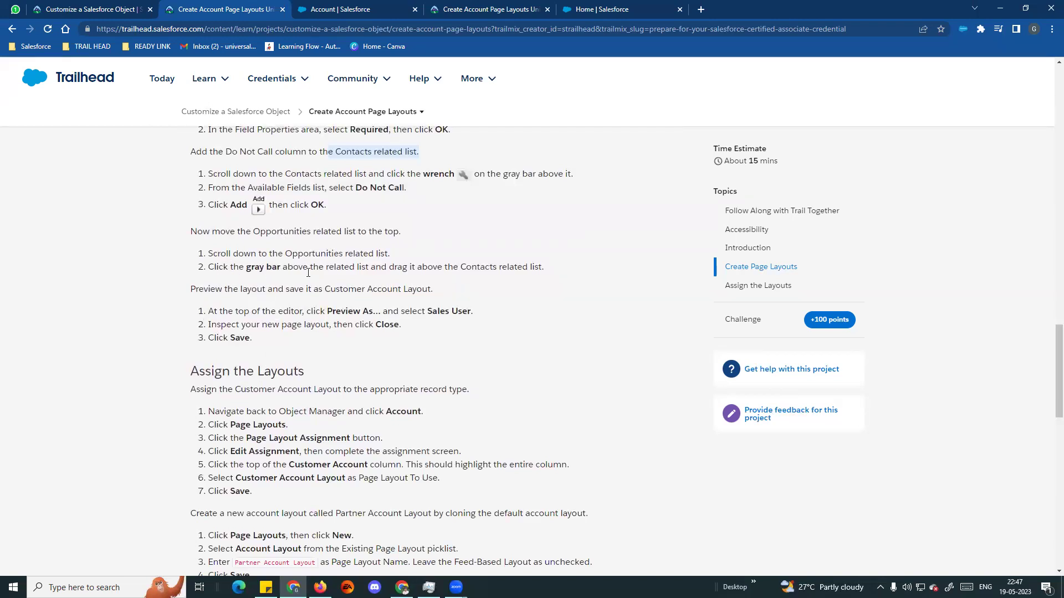
{"action": "left_click_drag", "start_coordinate": [192, 291], "coordinate": [453, 289]}
{"action": "left_click", "coordinate": [305, 294]}
{"action": "left_click_drag", "start_coordinate": [326, 289], "coordinate": [427, 289]}
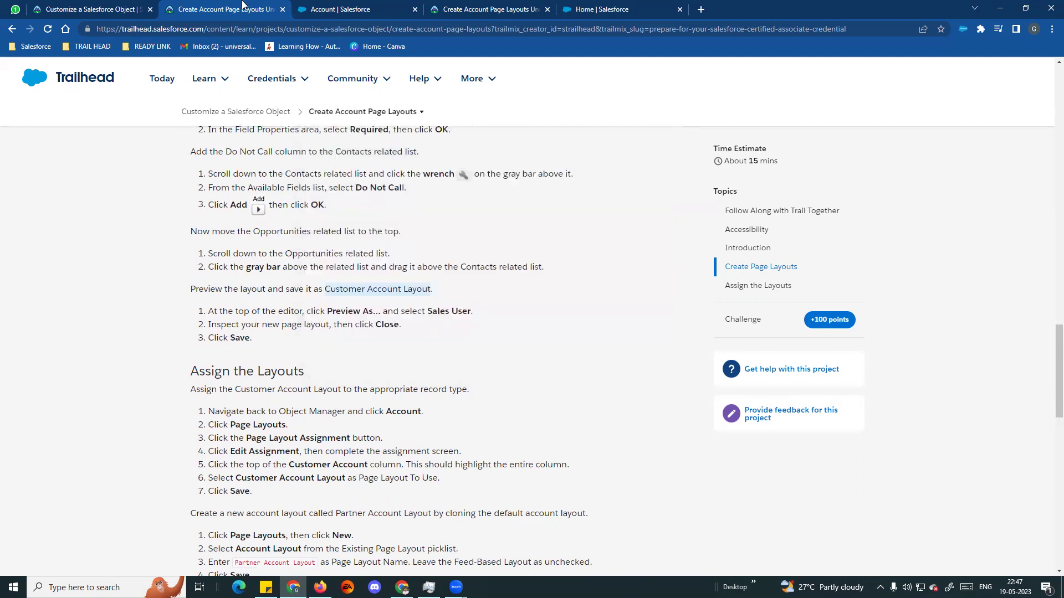
{"action": "left_click", "coordinate": [349, 8]}
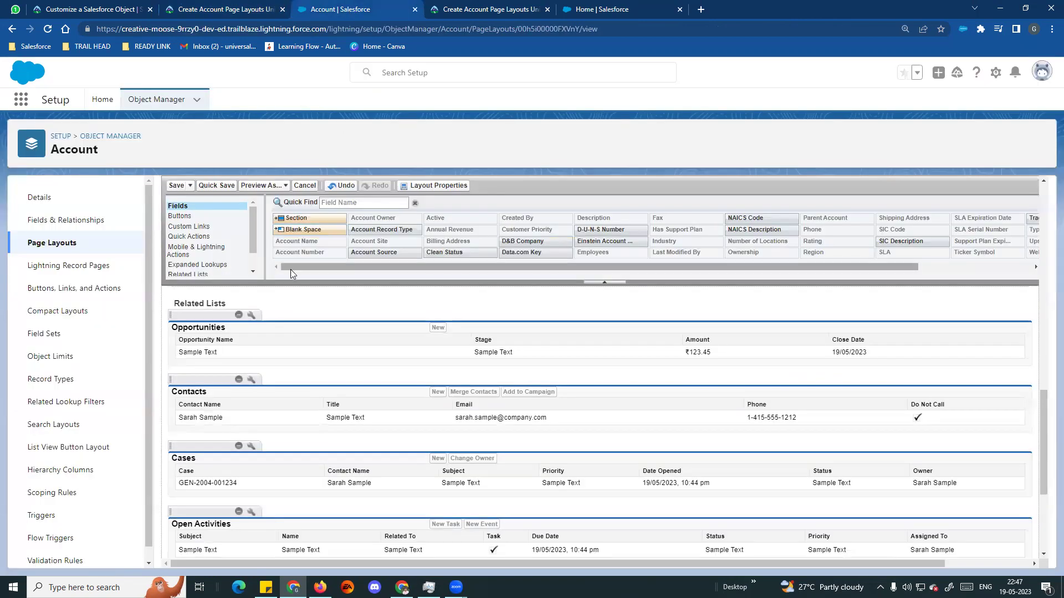
{"action": "left_click", "coordinate": [281, 187]}
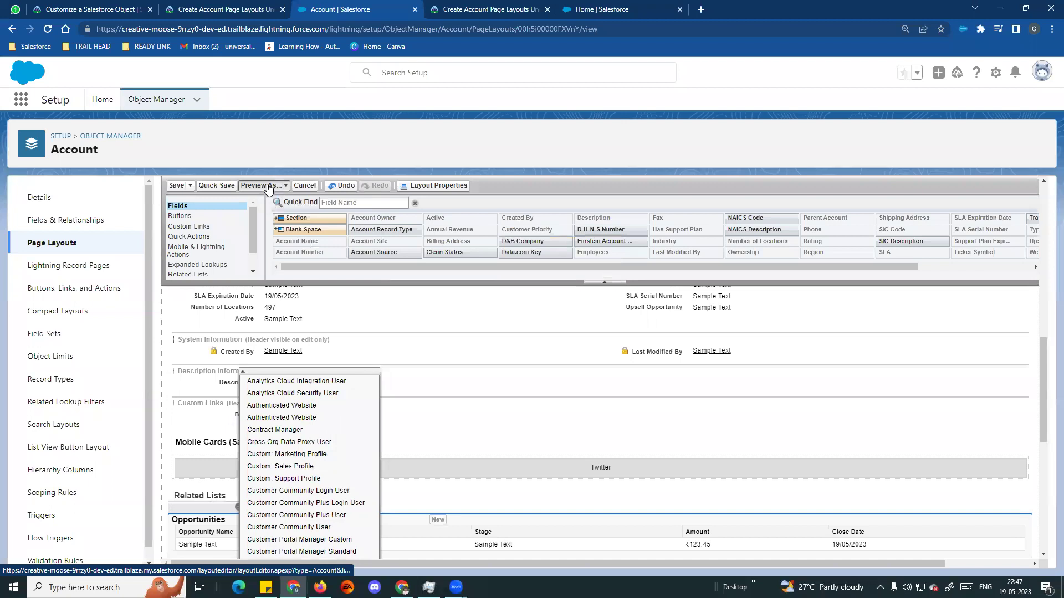
{"action": "left_click", "coordinate": [286, 188]}
{"action": "left_click", "coordinate": [286, 188]}
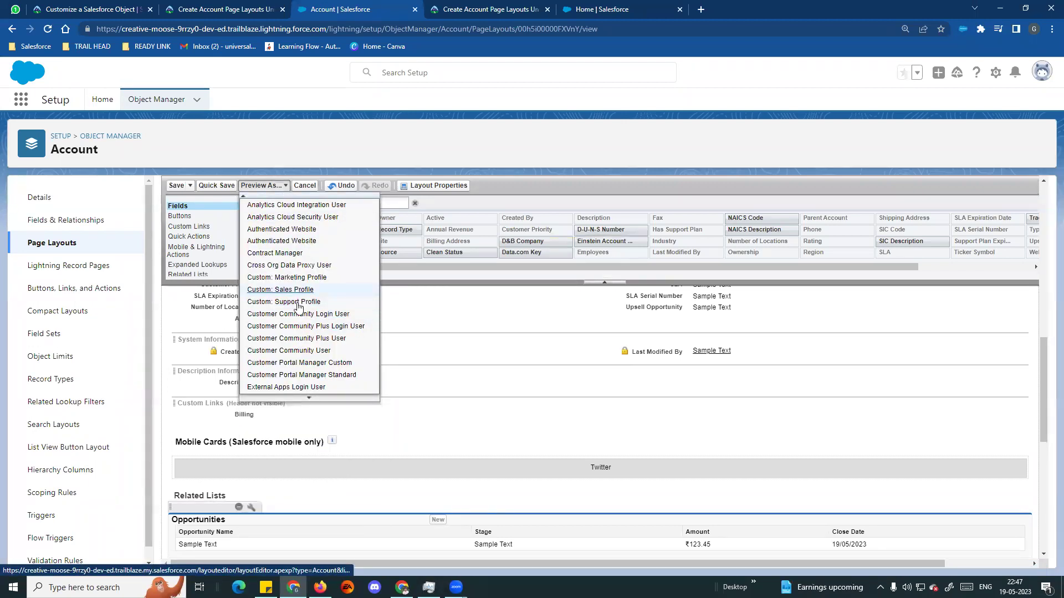
{"action": "scroll", "coordinate": [303, 375], "scroll_direction": "down", "scroll_amount": 1}
{"action": "scroll", "coordinate": [304, 374], "scroll_direction": "down", "scroll_amount": 5}
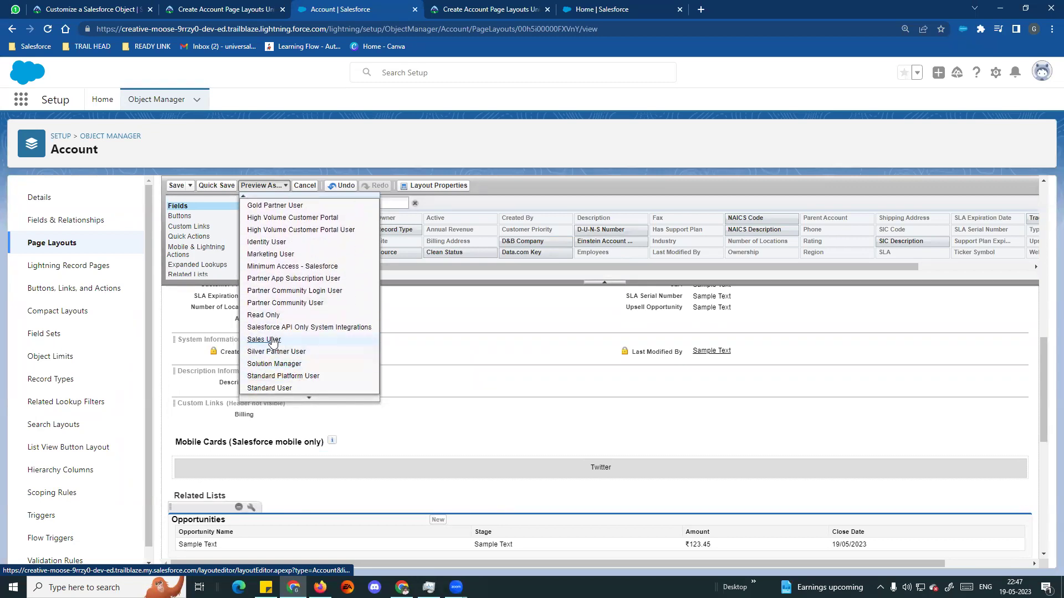
{"action": "left_click", "coordinate": [273, 340]}
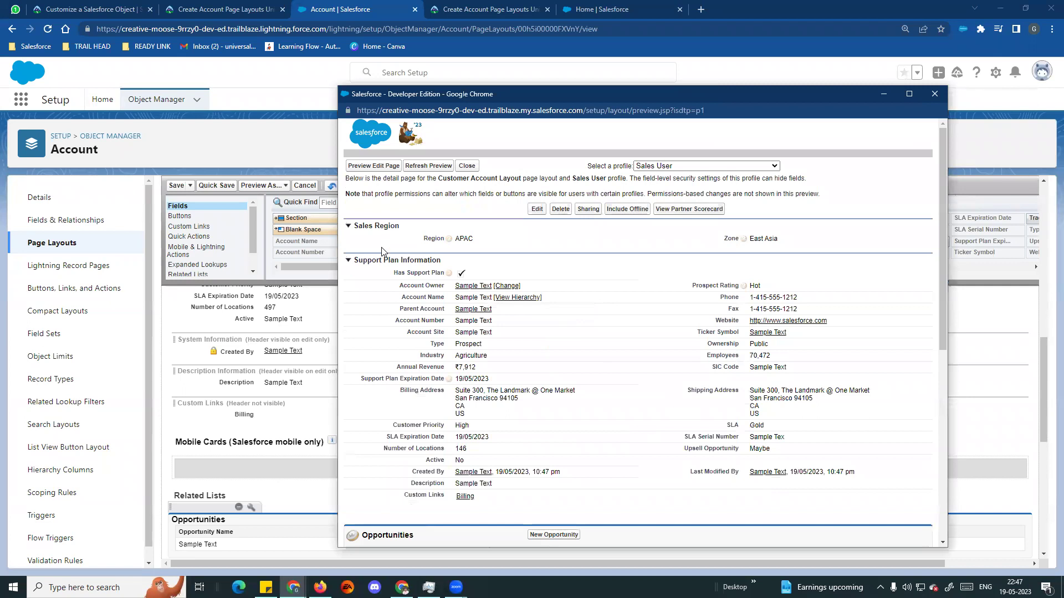
Step: Inspect the Sales Region and Support Plan Information sections in the Sales User layout preview
{"action": "left_click_drag", "start_coordinate": [355, 224], "coordinate": [402, 229]}
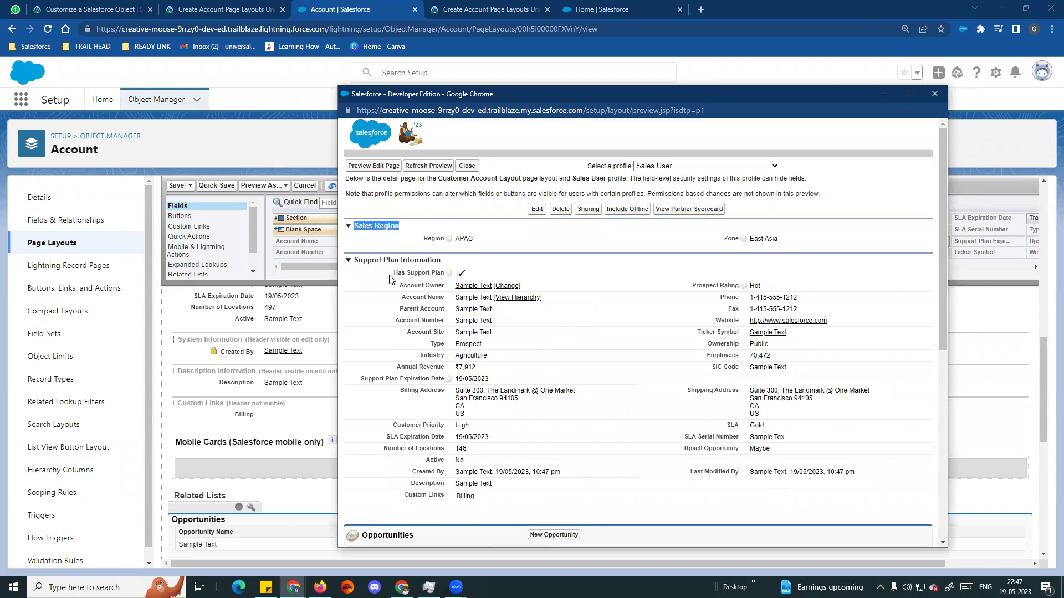
{"action": "scroll", "coordinate": [366, 264], "scroll_direction": "down", "scroll_amount": 1}
{"action": "scroll", "coordinate": [388, 271], "scroll_direction": "up", "scroll_amount": 1}
{"action": "left_click_drag", "start_coordinate": [354, 260], "coordinate": [445, 261]}
{"action": "scroll", "coordinate": [488, 315], "scroll_direction": "down", "scroll_amount": 3}
{"action": "scroll", "coordinate": [487, 301], "scroll_direction": "up", "scroll_amount": 3}
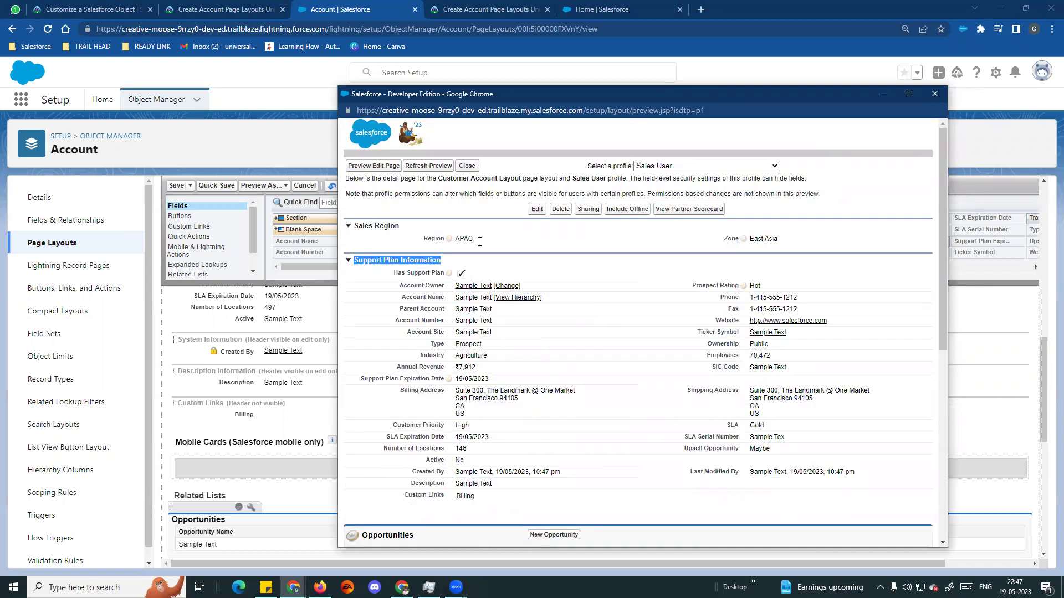
Step: Inspect the rest of the Sales User layout preview and check Trailhead's instructions for closing it and saving the layout
{"action": "scroll", "coordinate": [858, 315], "scroll_direction": "down", "scroll_amount": 4}
{"action": "scroll", "coordinate": [859, 300], "scroll_direction": "up", "scroll_amount": 4}
{"action": "left_click", "coordinate": [248, 7]}
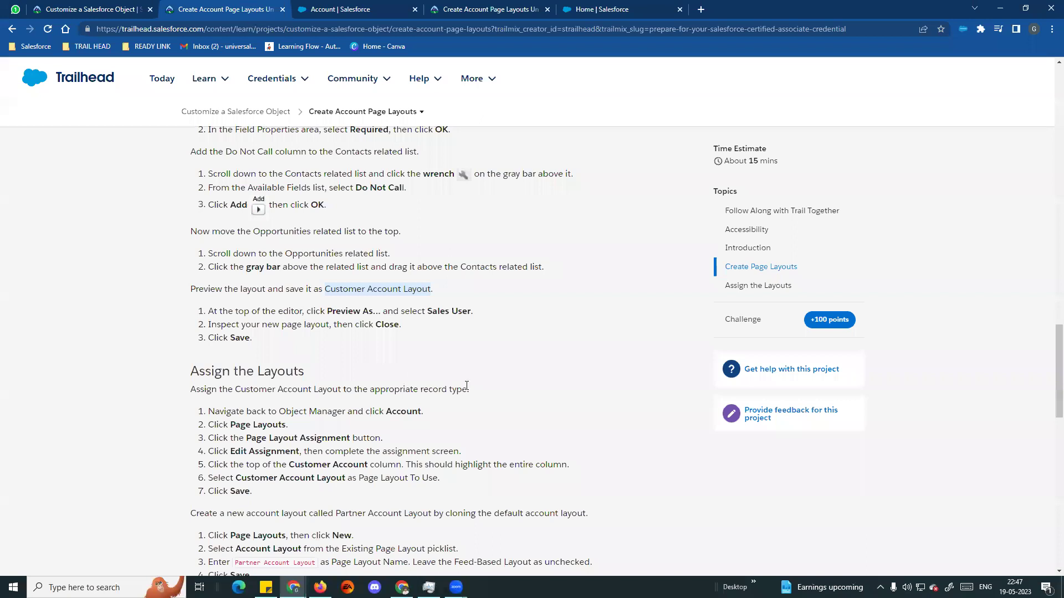
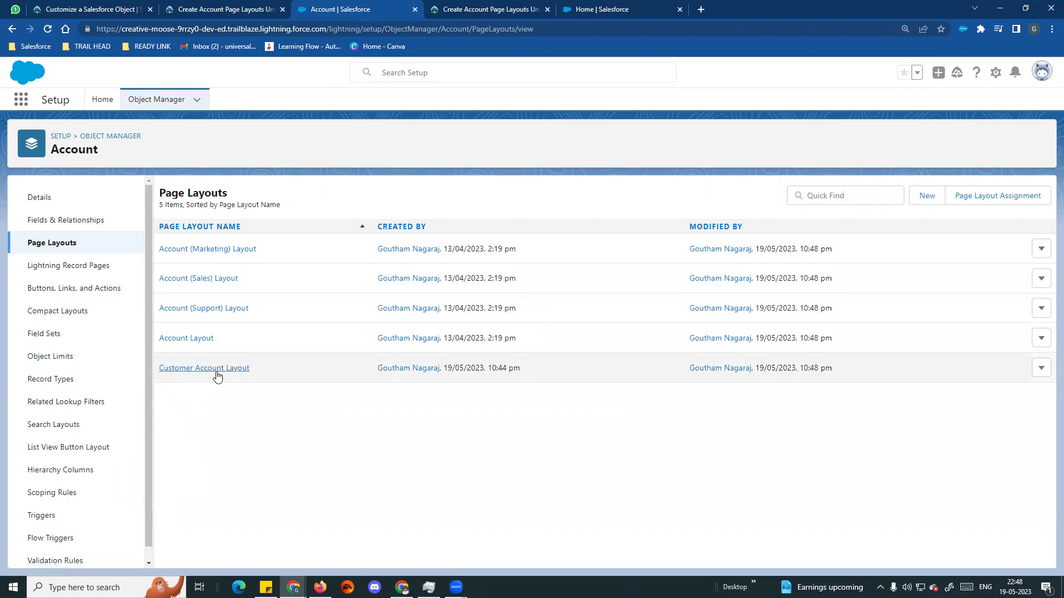
Step: Check the Assign the Layouts instructions on Trailhead and open the Account object's page layout assignments
{"action": "left_click", "coordinate": [232, 15]}
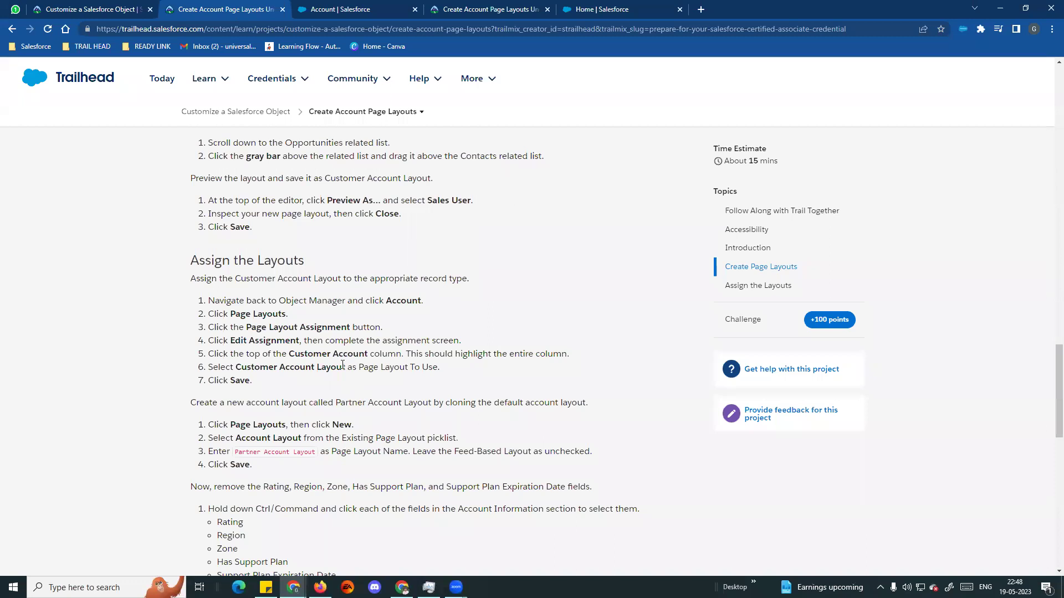
{"action": "scroll", "coordinate": [309, 341], "scroll_direction": "down", "scroll_amount": 2}
{"action": "left_click_drag", "start_coordinate": [284, 217], "coordinate": [345, 217]}
{"action": "left_click", "coordinate": [354, 9]}
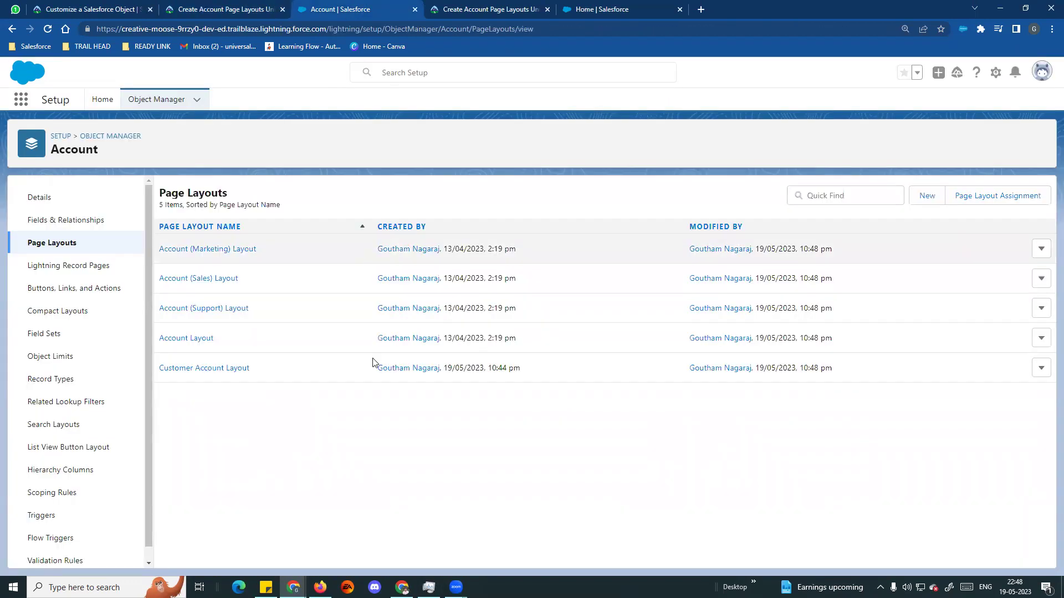
{"action": "left_click", "coordinate": [981, 199]}
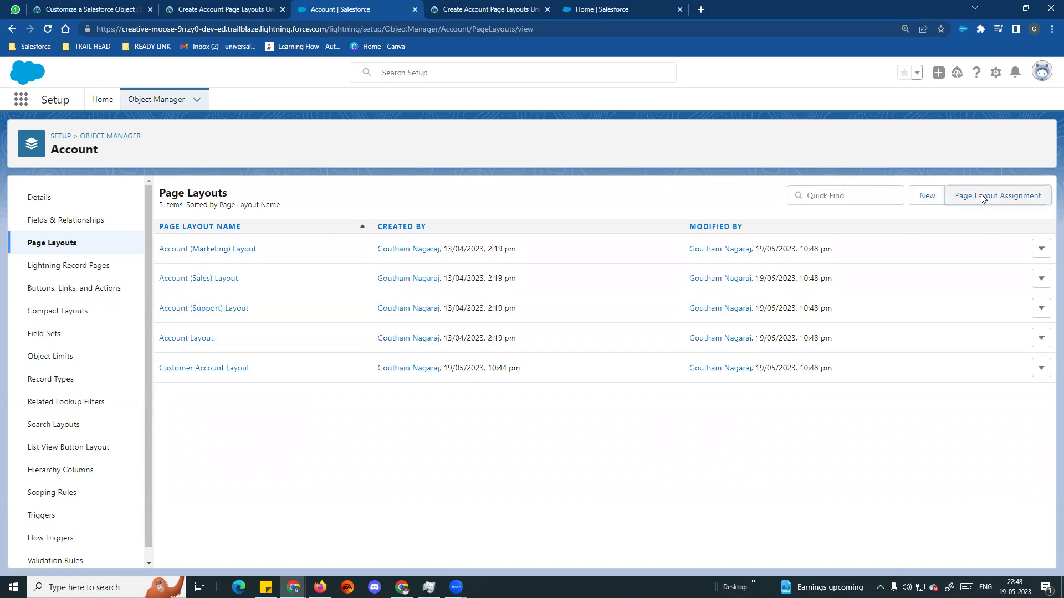
Step: Check the Customer Account column instructions on Trailhead and start editing the Account page layout assignments
{"action": "left_click", "coordinate": [243, 11]}
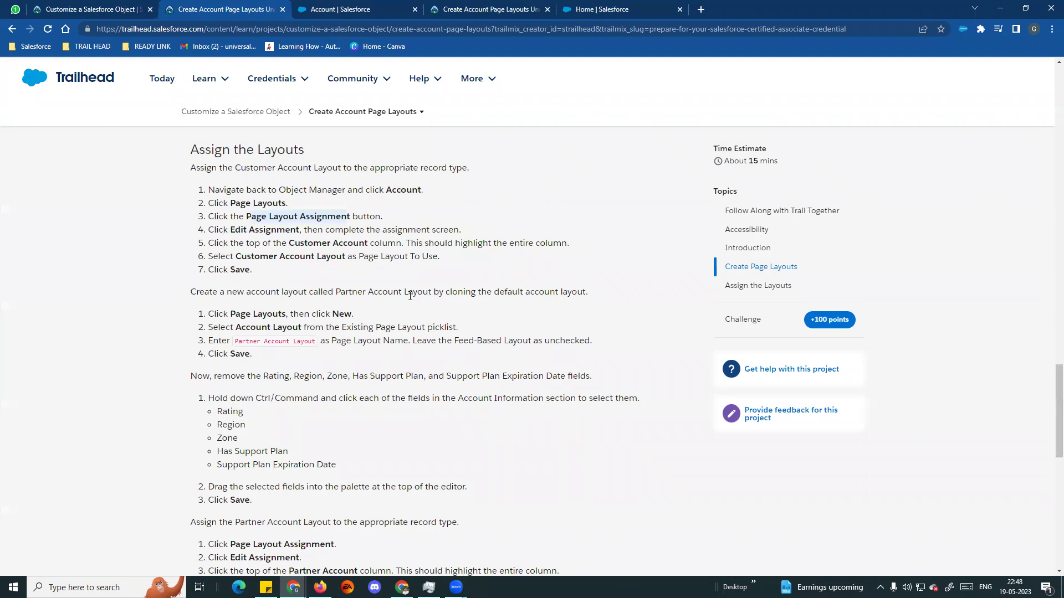
{"action": "scroll", "coordinate": [324, 256], "scroll_direction": "down", "scroll_amount": 1}
{"action": "scroll", "coordinate": [239, 238], "scroll_direction": "up", "scroll_amount": 1}
{"action": "left_click", "coordinate": [296, 242]}
{"action": "left_click", "coordinate": [372, 10]}
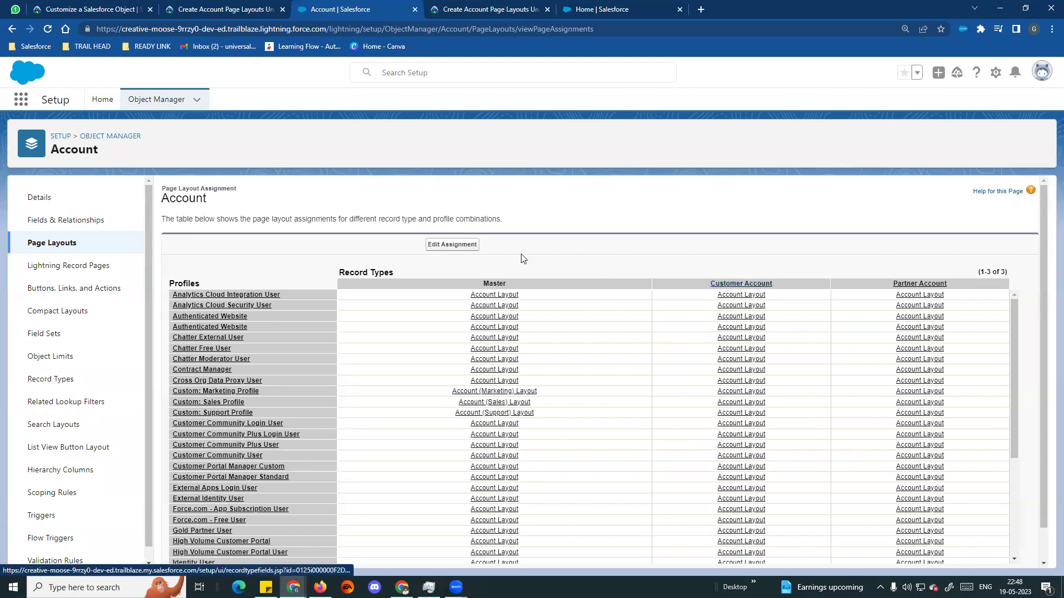
{"action": "left_click", "coordinate": [450, 245]}
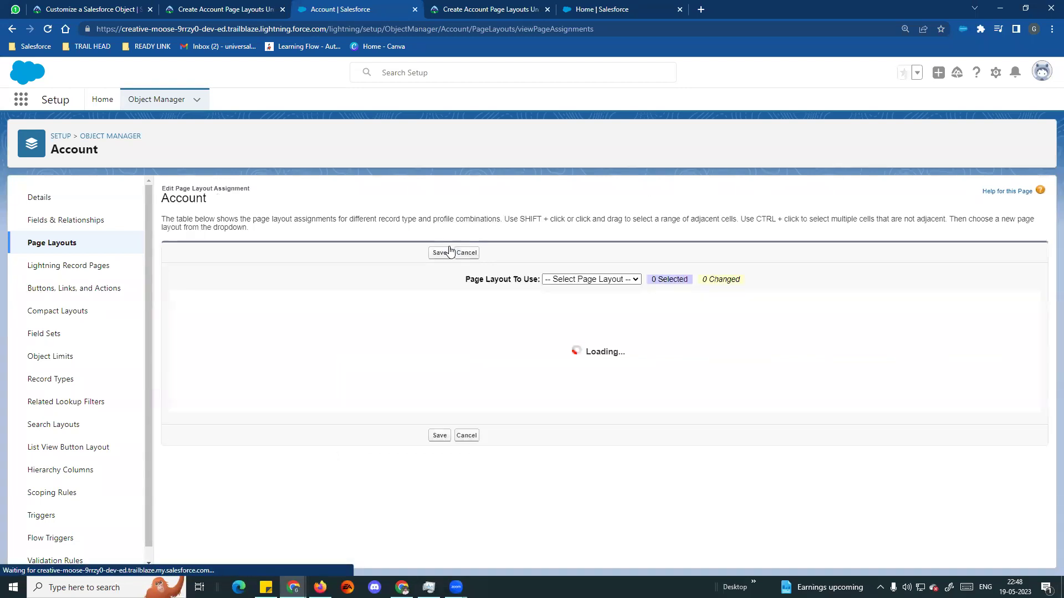
Step: Assign Customer Account Layout to the entire Customer Account record type column, following the Trailhead instructions, and save the assignment
{"action": "left_click", "coordinate": [246, 13]}
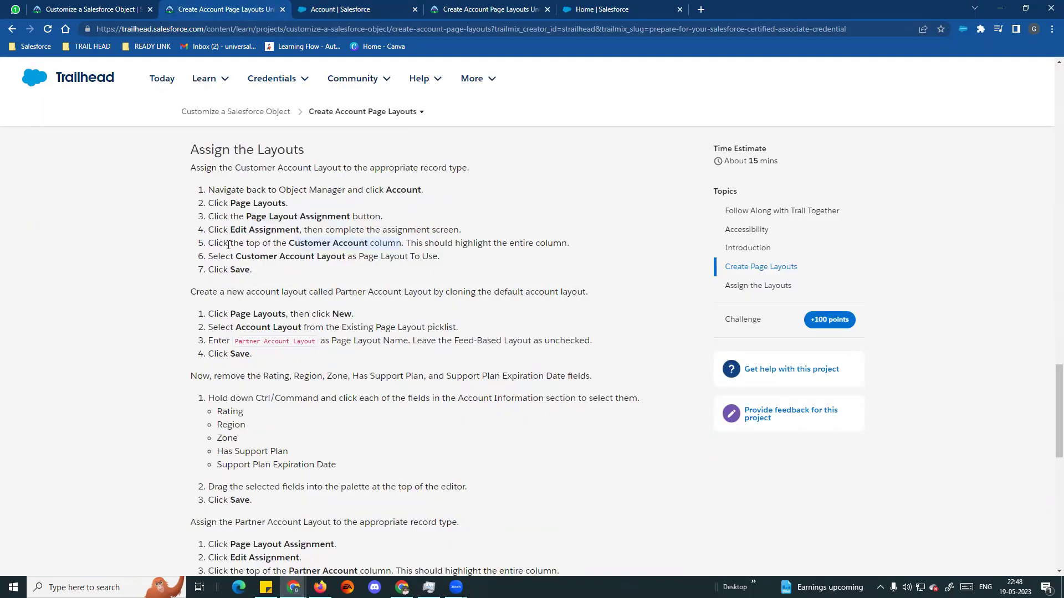
{"action": "left_click", "coordinate": [386, 8]}
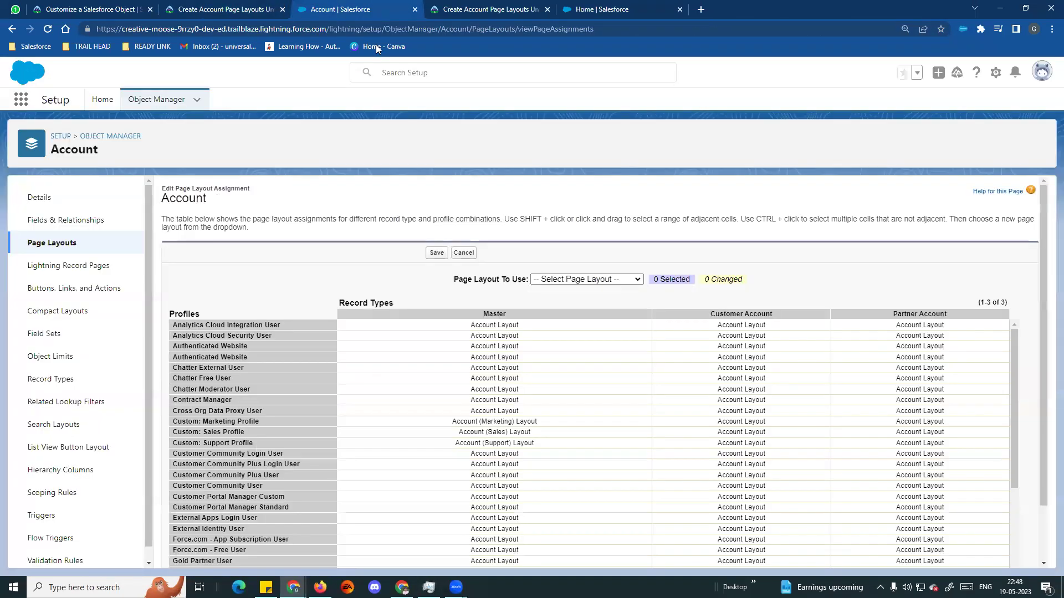
{"action": "left_click", "coordinate": [749, 317]}
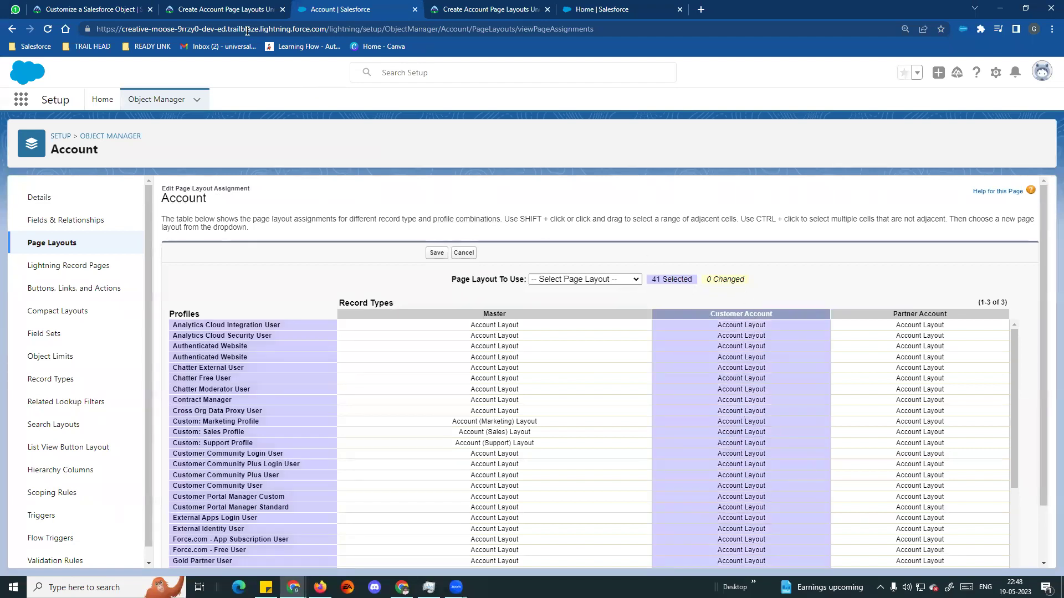
{"action": "left_click", "coordinate": [241, 12]}
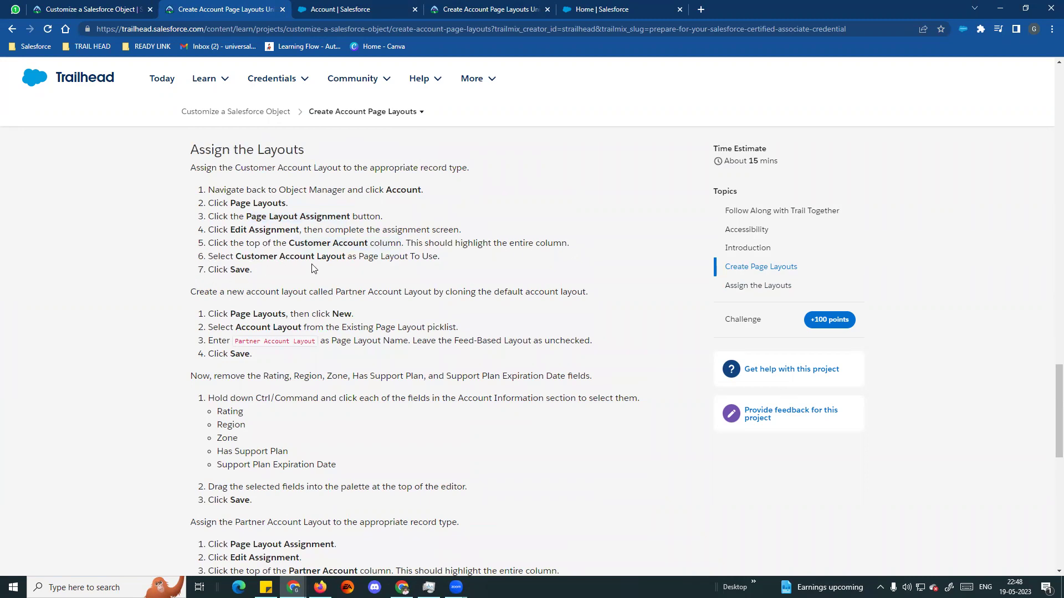
{"action": "left_click", "coordinate": [351, 12]}
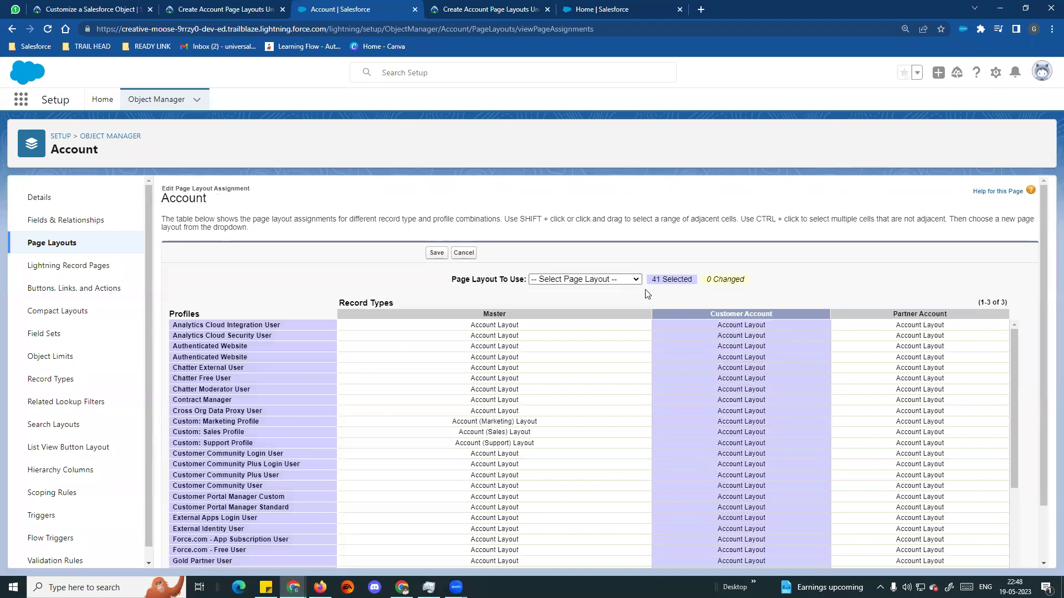
{"action": "left_click", "coordinate": [629, 280]}
{"action": "left_click", "coordinate": [620, 344]}
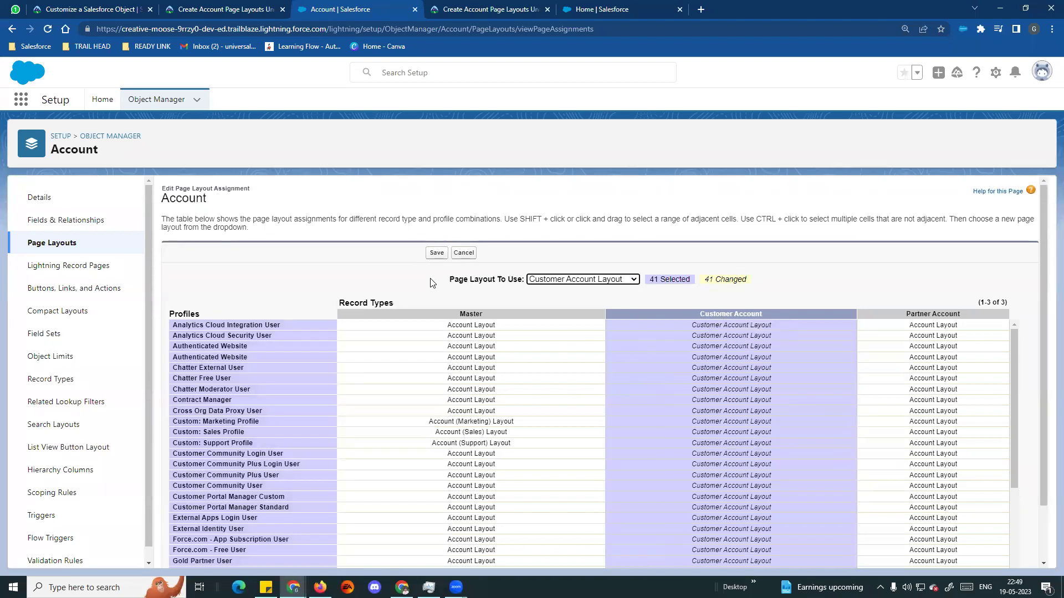
{"action": "left_click", "coordinate": [437, 253]}
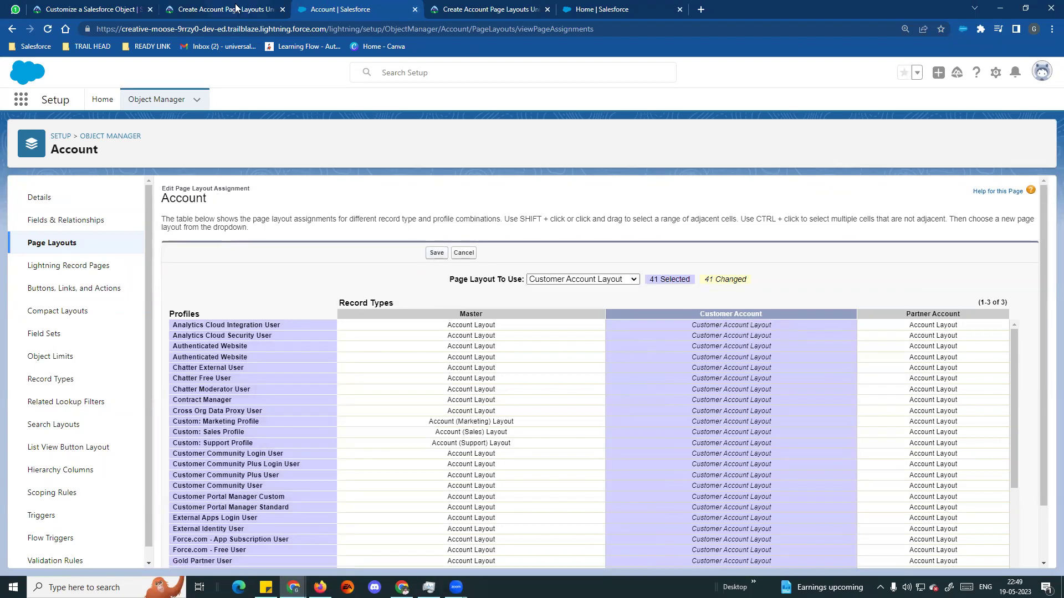
Step: Read the Trailhead instructions for creating the Partner Account Layout from the default account layout
{"action": "left_click", "coordinate": [242, 4]}
{"action": "scroll", "coordinate": [400, 319], "scroll_direction": "down", "scroll_amount": 2}
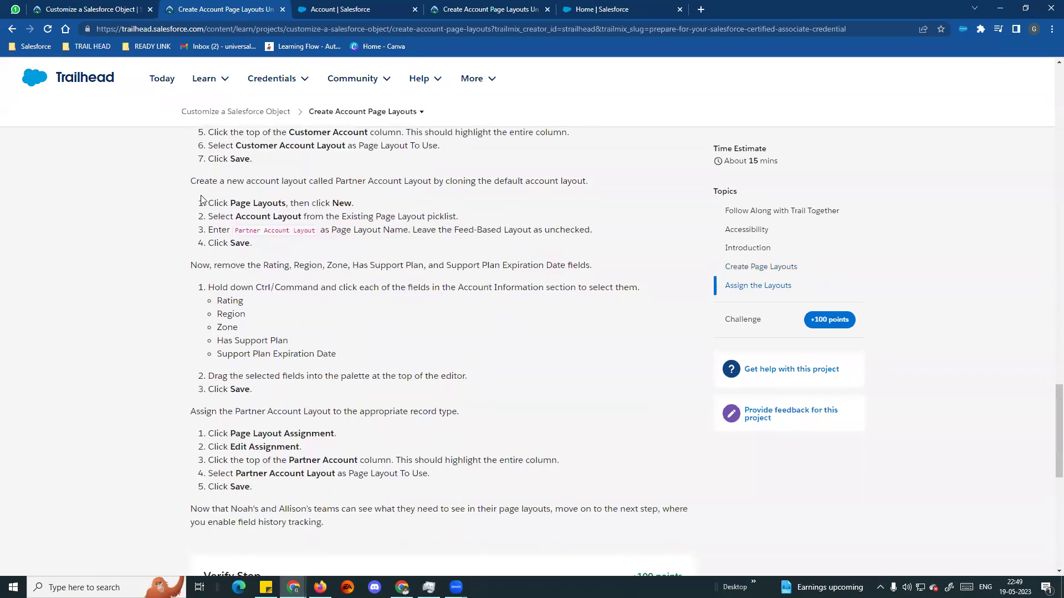
{"action": "left_click_drag", "start_coordinate": [215, 180], "coordinate": [589, 182]}
{"action": "left_click", "coordinate": [503, 251]}
{"action": "left_click_drag", "start_coordinate": [336, 180], "coordinate": [426, 182]}
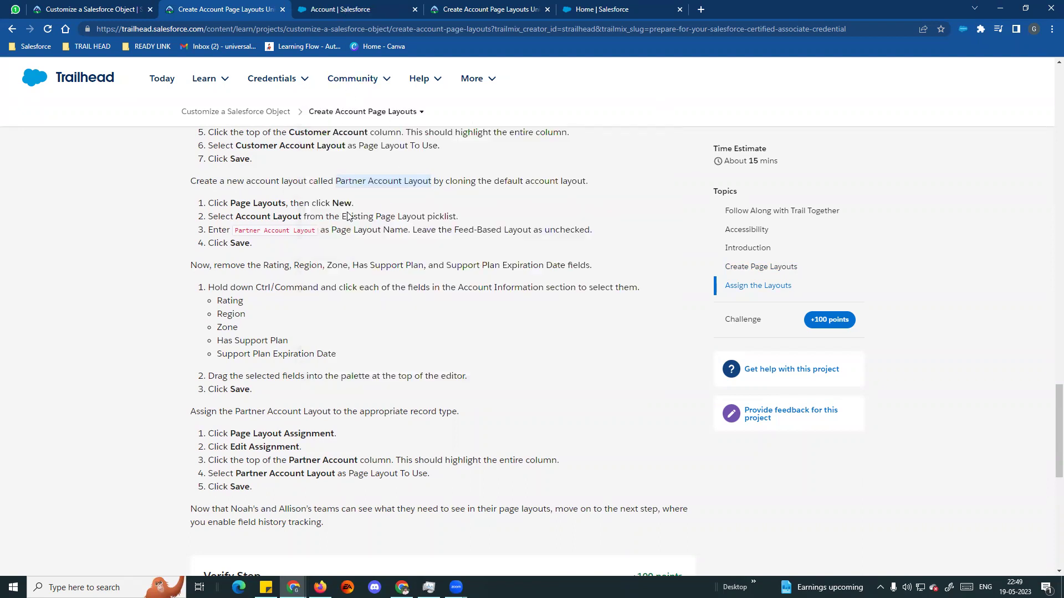
{"action": "key", "text": "ctrl+Tab"}
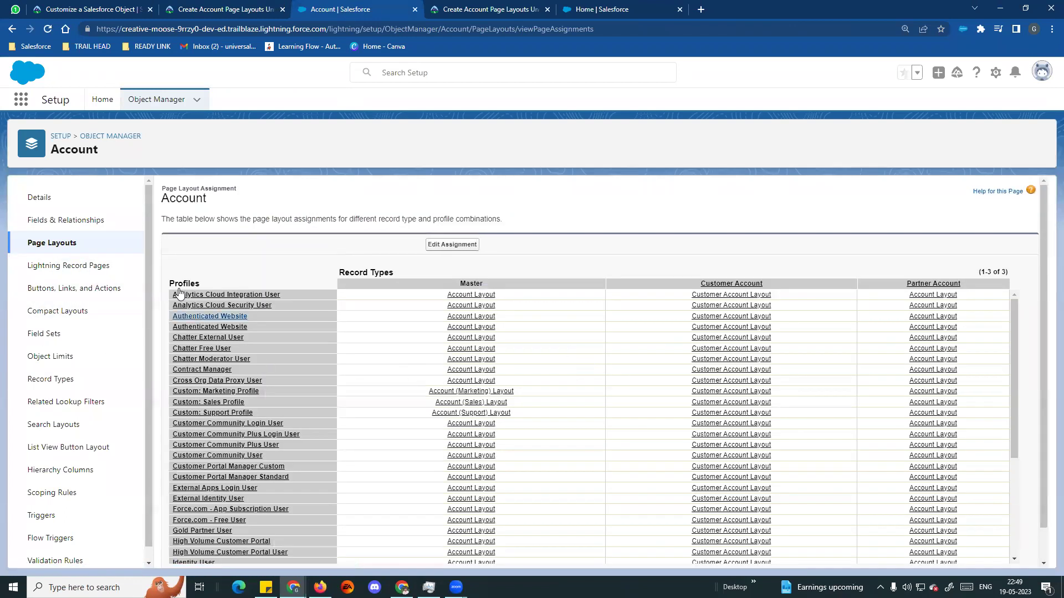
Step: Create an Account page layout named Partner Account Layout by cloning Account Layout, leaving Feed-Based Layout unchecked
{"action": "left_click", "coordinate": [84, 242]}
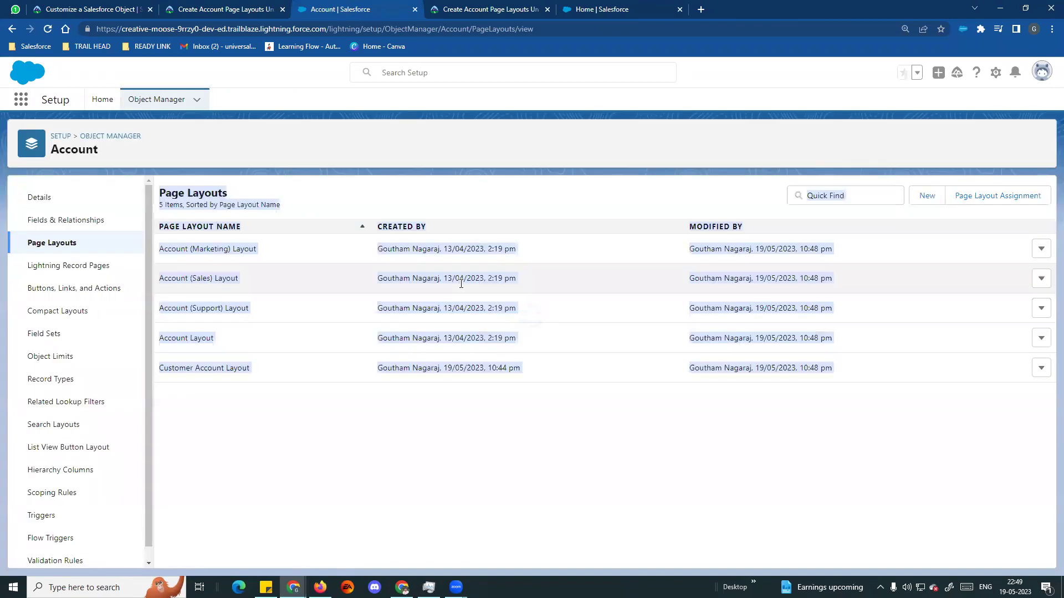
{"action": "left_click", "coordinate": [926, 196]}
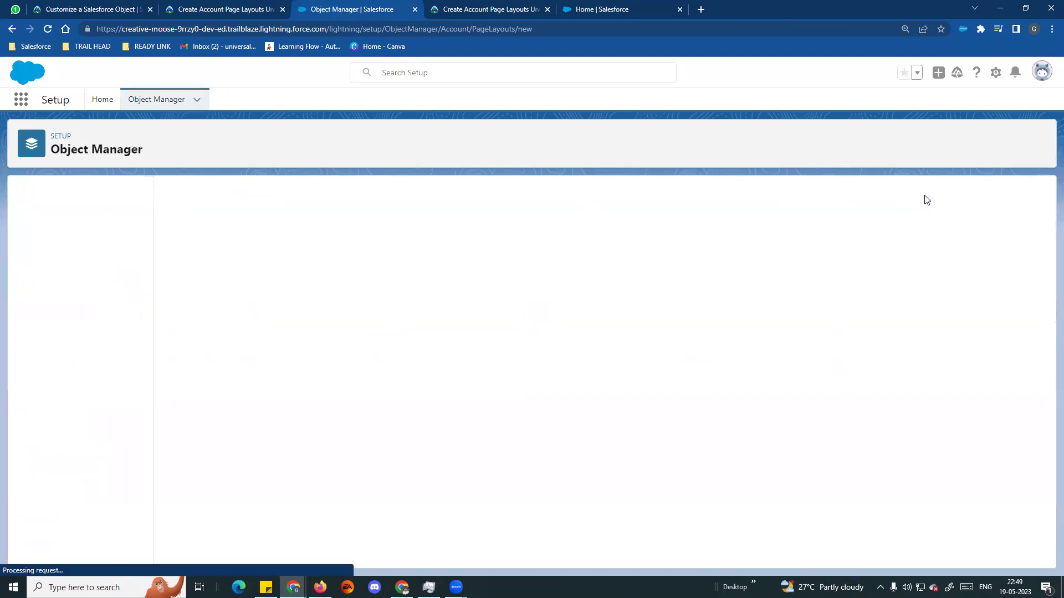
{"action": "left_click", "coordinate": [351, 260]}
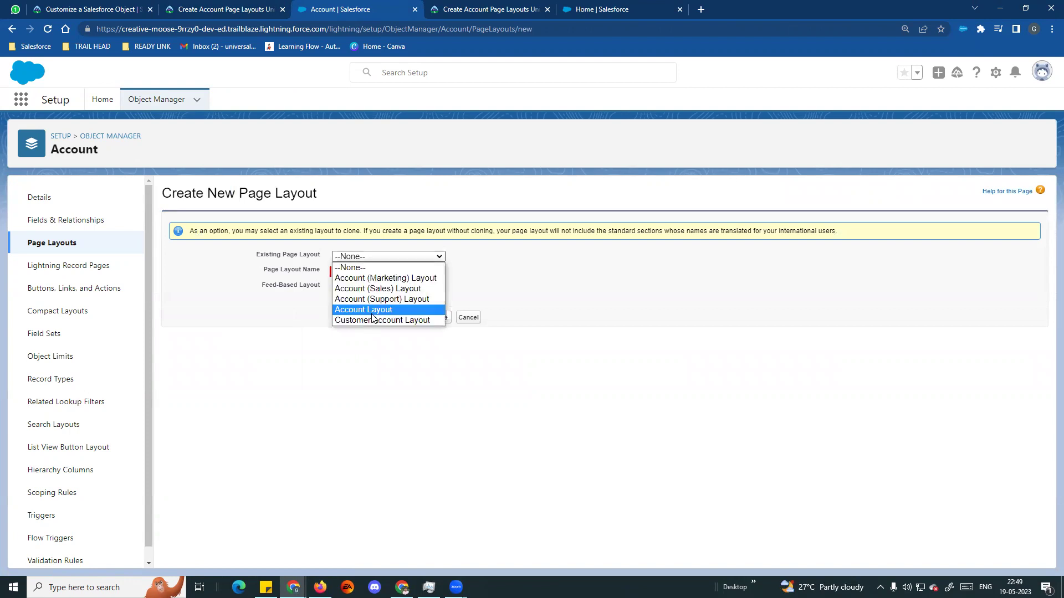
{"action": "left_click", "coordinate": [363, 309]}
{"action": "left_click", "coordinate": [350, 271]}
{"action": "type", "text": "Partner Account Layout"}
{"action": "left_click", "coordinate": [421, 296]}
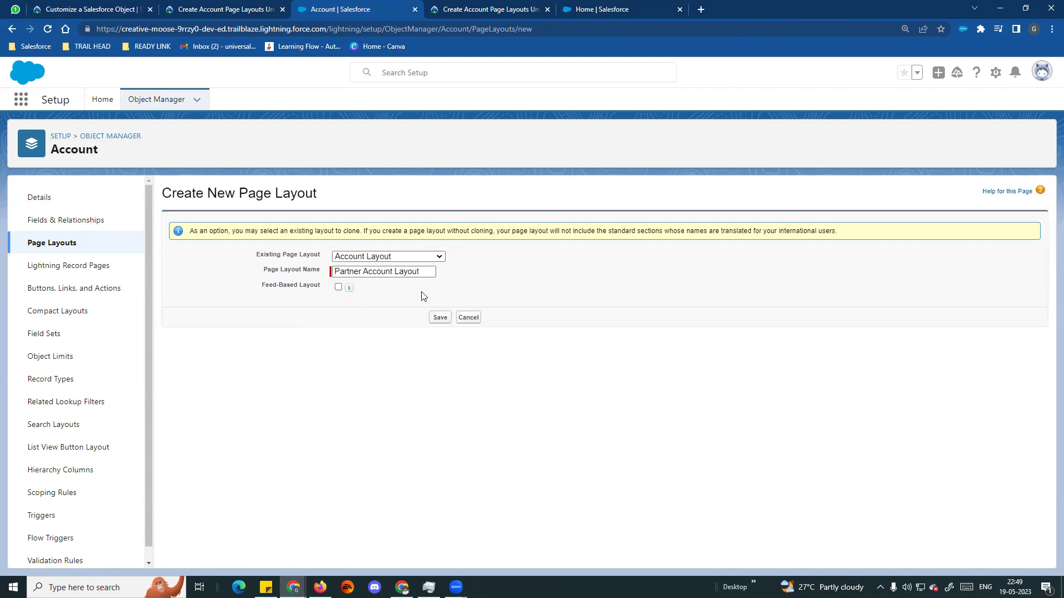
{"action": "left_click", "coordinate": [440, 319]}
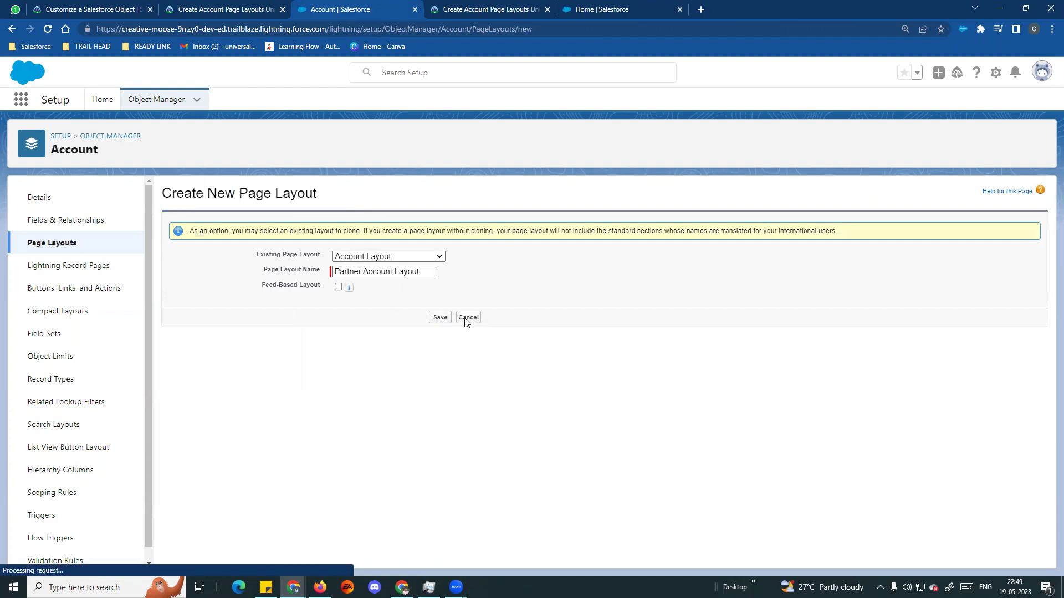
Step: Check which fields Trailhead says to remove and take Region, Zone and Support Plan Expiration Date off the Partner Account Layout
{"action": "left_click", "coordinate": [251, 7]}
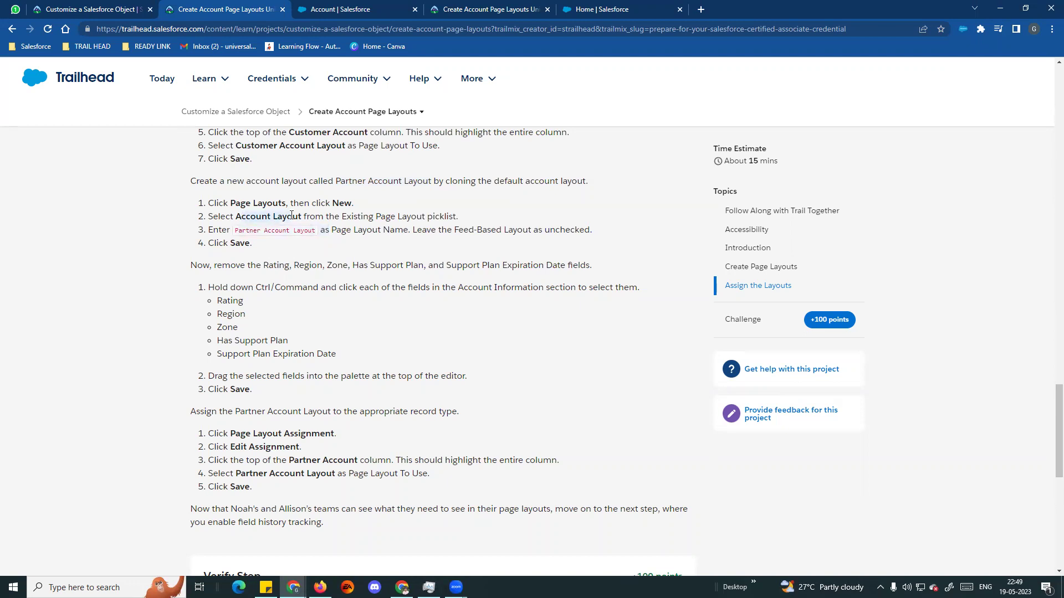
{"action": "scroll", "coordinate": [248, 220], "scroll_direction": "down", "scroll_amount": 1}
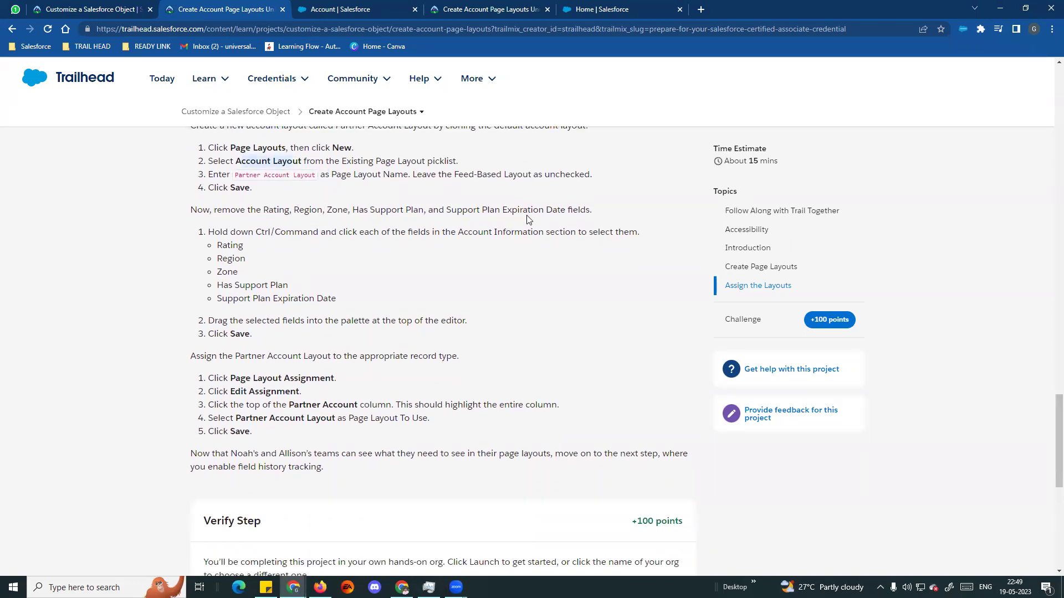
{"action": "left_click_drag", "start_coordinate": [191, 209], "coordinate": [608, 213]}
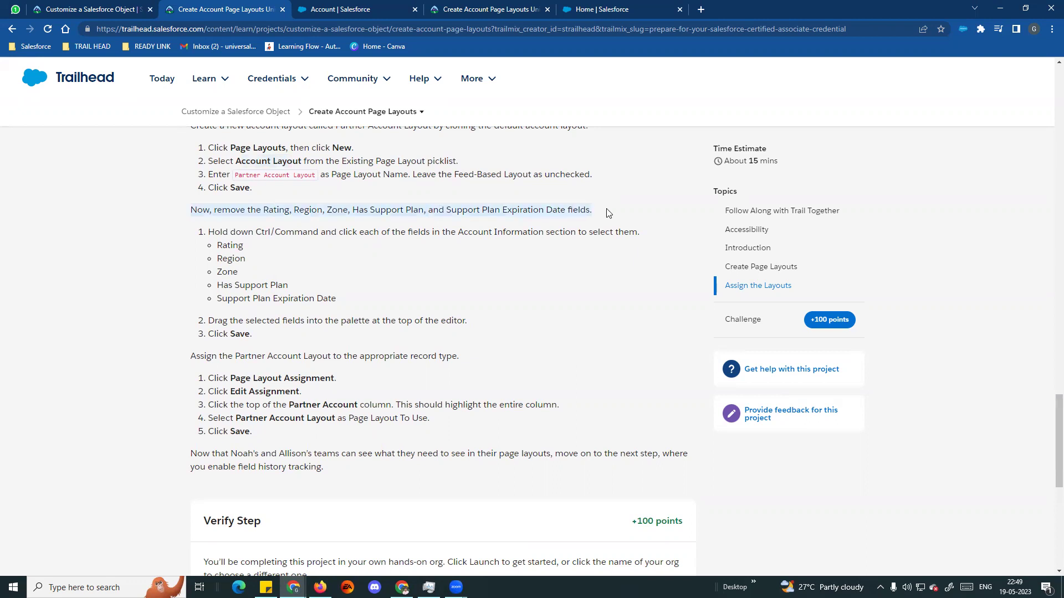
{"action": "left_click", "coordinate": [326, 9]}
{"action": "scroll", "coordinate": [340, 338], "scroll_direction": "down", "scroll_amount": 5}
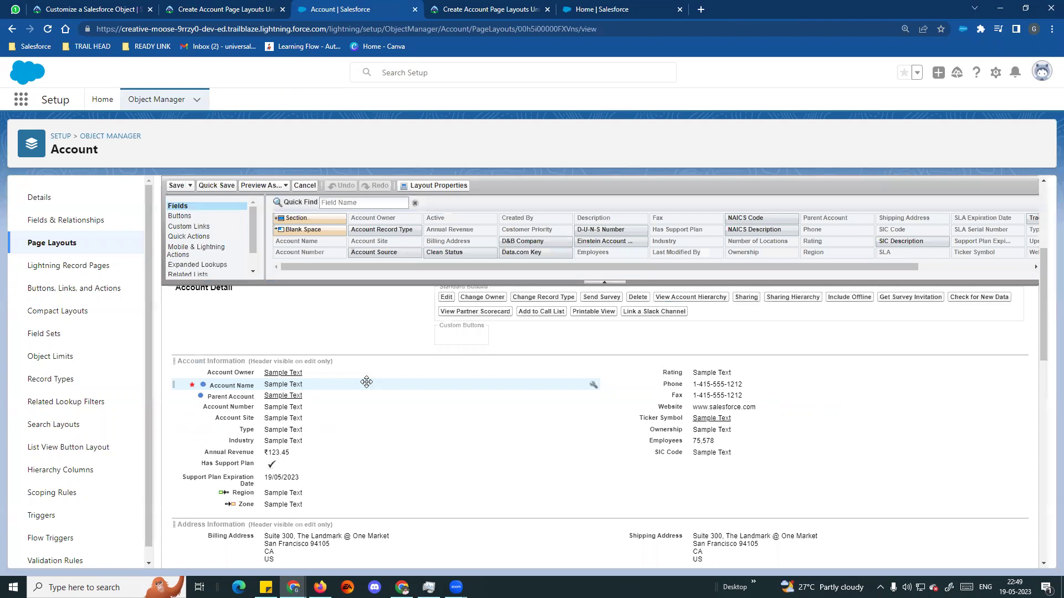
{"action": "left_click_drag", "start_coordinate": [244, 382], "coordinate": [377, 260]}
{"action": "left_click_drag", "start_coordinate": [252, 386], "coordinate": [360, 261]}
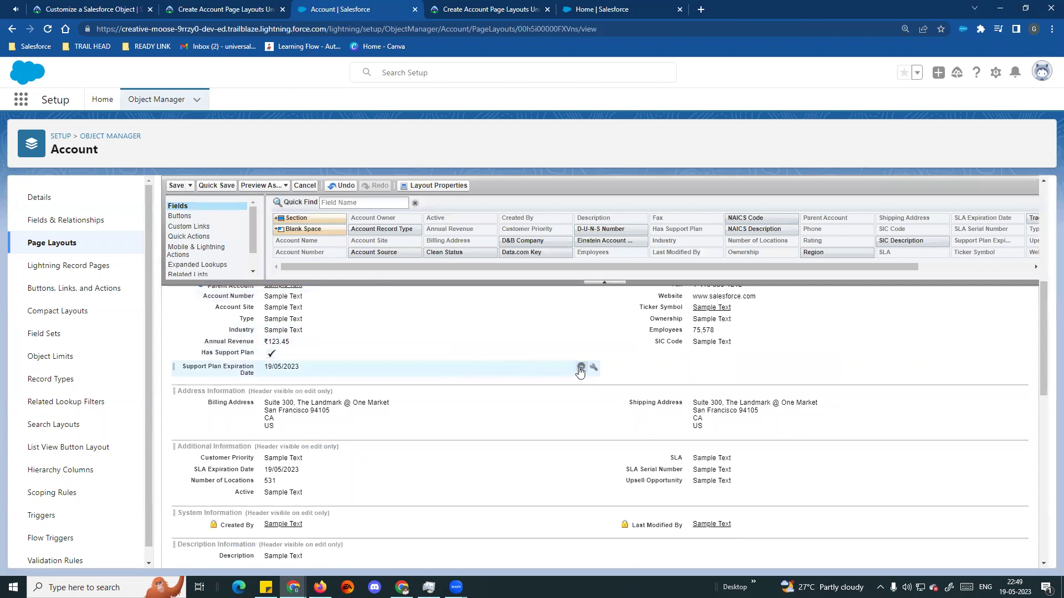
{"action": "left_click", "coordinate": [581, 368]}
Step: Recheck the fields listed on Trailhead and remove Rating from the Account Information section of the layout
{"action": "left_click", "coordinate": [246, 9]}
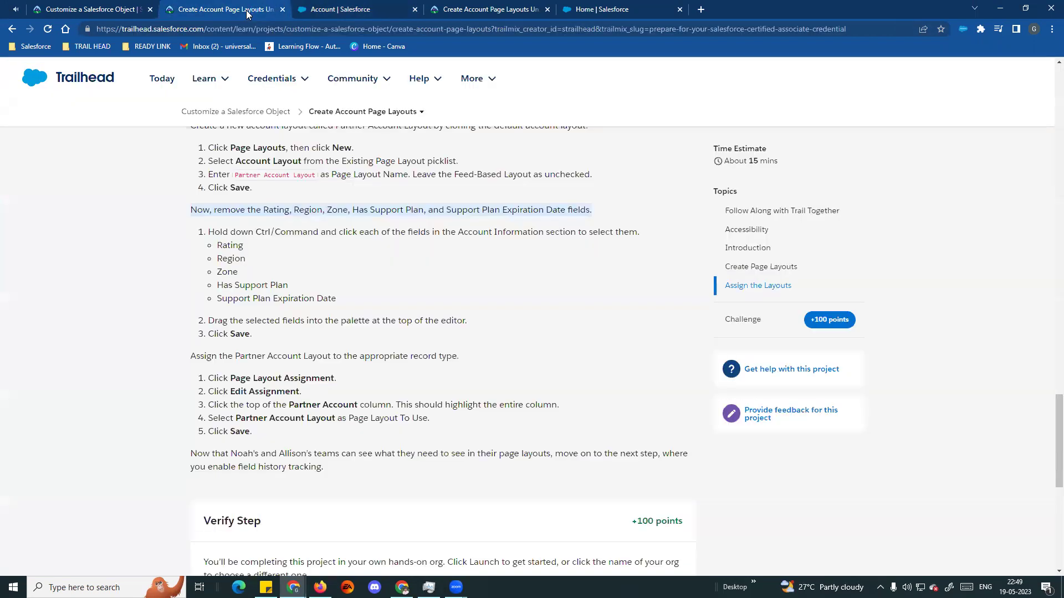
{"action": "scroll", "coordinate": [303, 280], "scroll_direction": "up", "scroll_amount": 1}
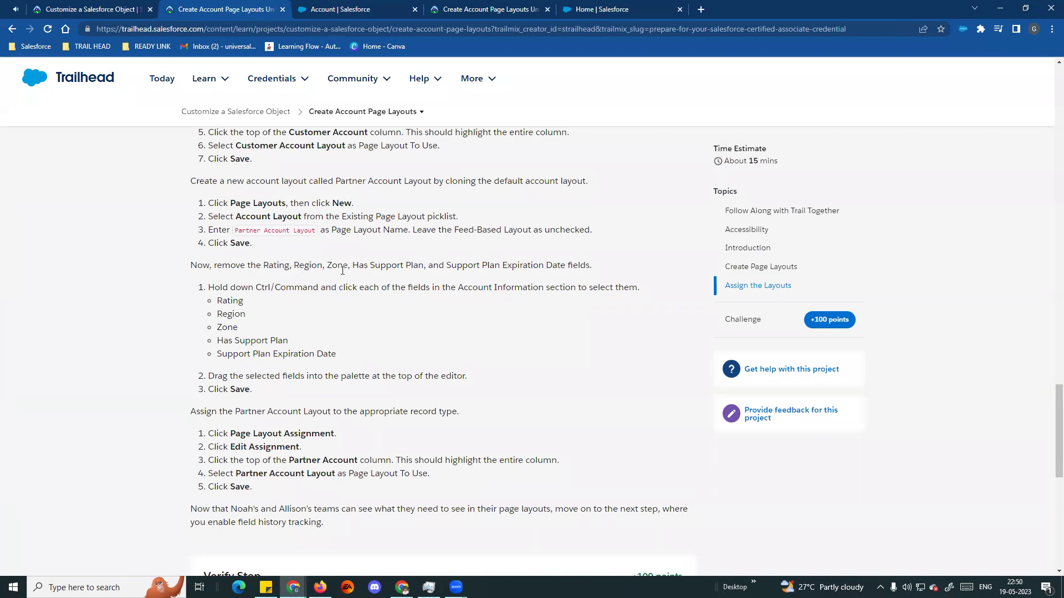
{"action": "left_click", "coordinate": [339, 9]}
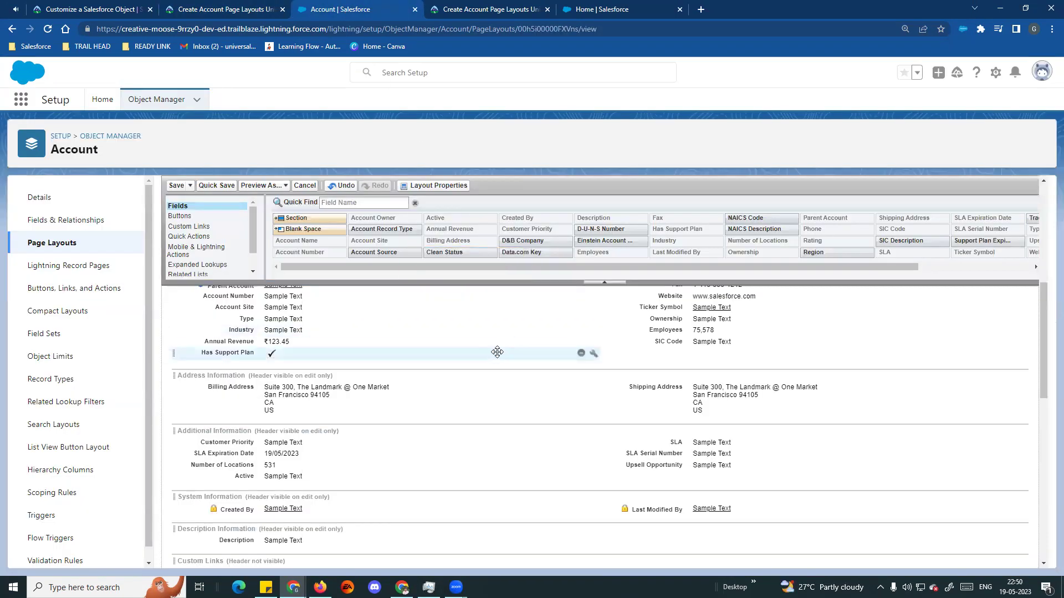
{"action": "scroll", "coordinate": [458, 360], "scroll_direction": "down", "scroll_amount": 1}
{"action": "scroll", "coordinate": [454, 373], "scroll_direction": "up", "scroll_amount": 2}
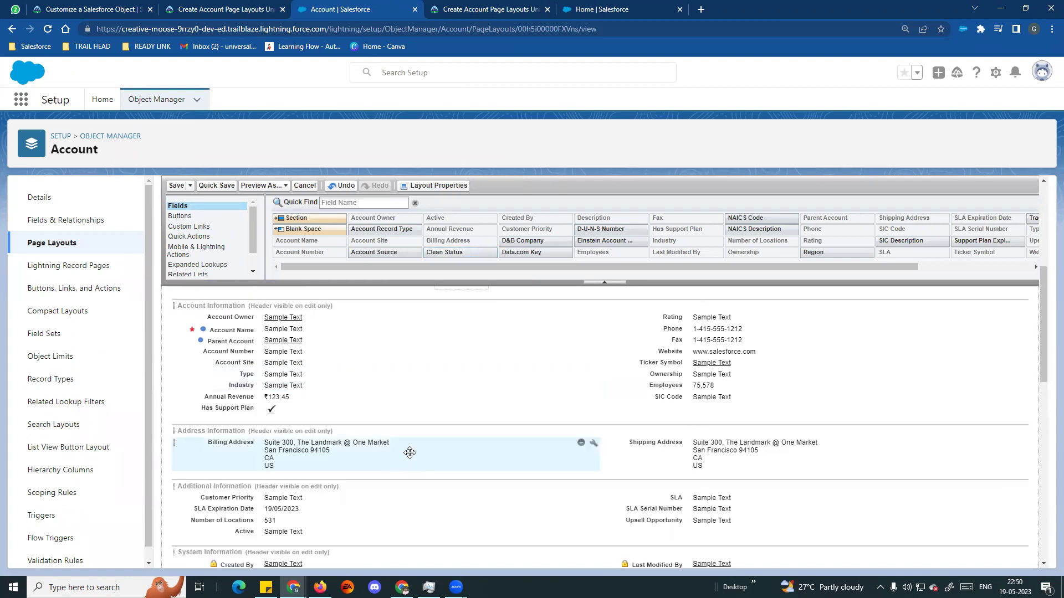
{"action": "scroll", "coordinate": [443, 471], "scroll_direction": "down", "scroll_amount": 1}
{"action": "scroll", "coordinate": [432, 476], "scroll_direction": "up", "scroll_amount": 2}
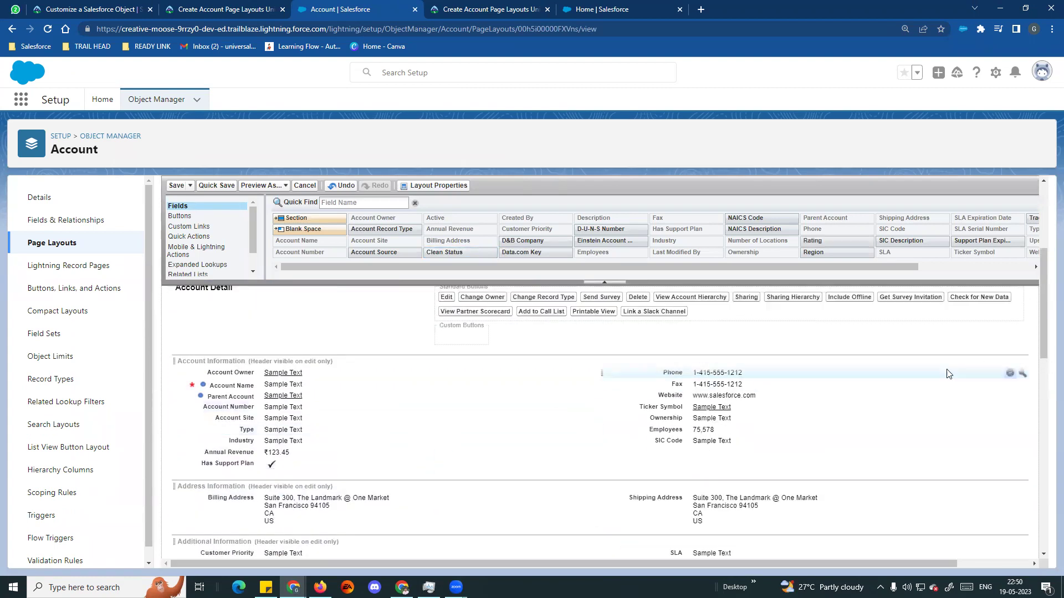
Step: Check the Trailhead field list and remove Has Support Plan from the layout's Account Information section
{"action": "left_click", "coordinate": [219, 10]}
{"action": "scroll", "coordinate": [268, 282], "scroll_direction": "up", "scroll_amount": 2}
{"action": "scroll", "coordinate": [274, 285], "scroll_direction": "down", "scroll_amount": 3}
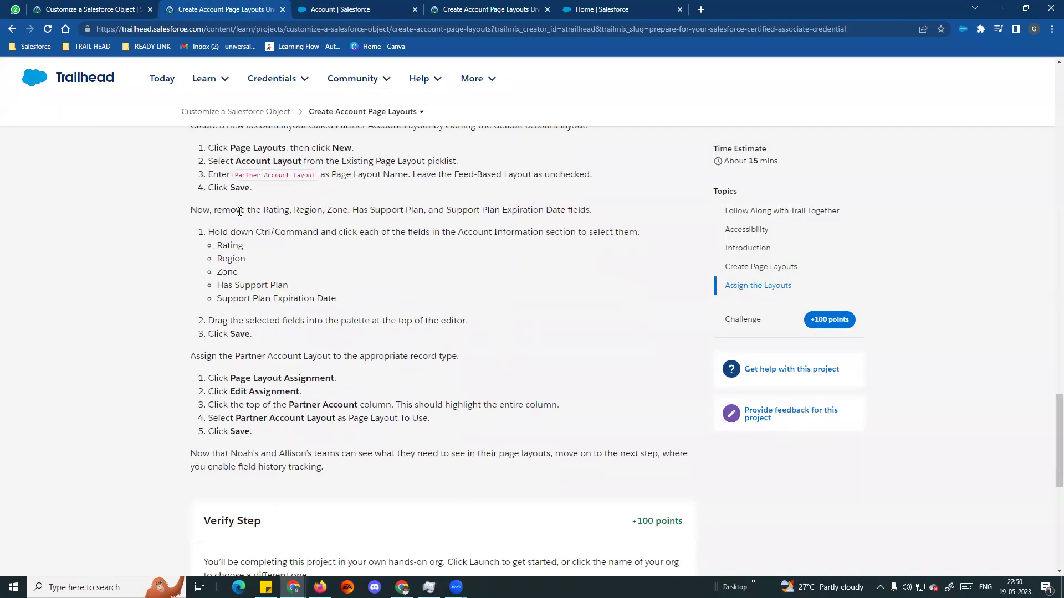
{"action": "double_click", "coordinate": [280, 212]}
{"action": "left_click_drag", "start_coordinate": [354, 212], "coordinate": [424, 213]}
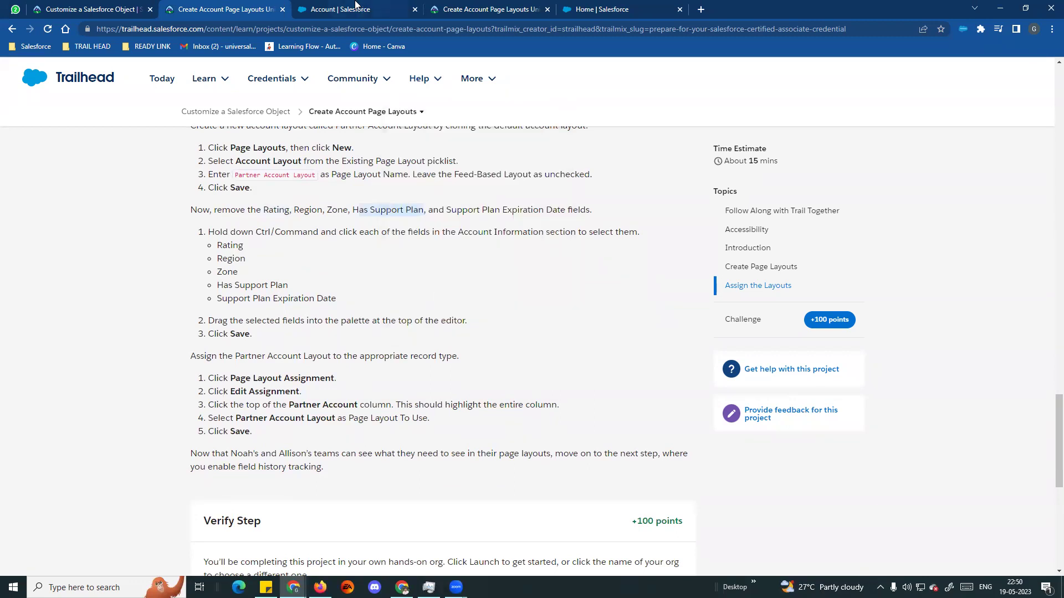
{"action": "left_click", "coordinate": [341, 9]}
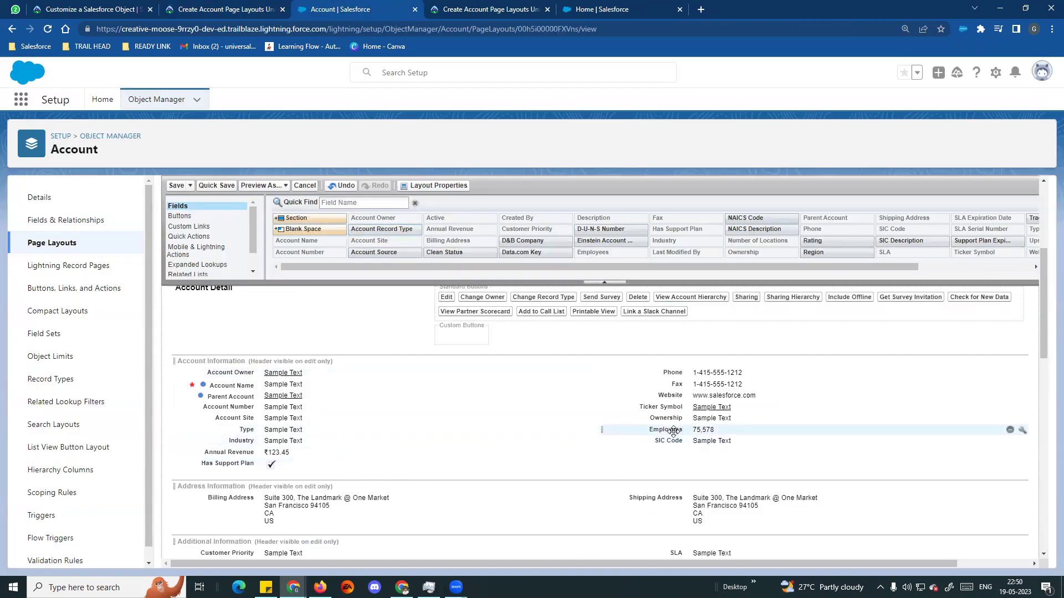
{"action": "left_click_drag", "start_coordinate": [236, 464], "coordinate": [417, 237]}
Step: Review the Trailhead instructions on the fields to remove, saving the layout and assigning it to a record type
{"action": "left_click", "coordinate": [228, 10]}
{"action": "left_click", "coordinate": [521, 223]}
{"action": "left_click_drag", "start_coordinate": [212, 231], "coordinate": [369, 232]}
{"action": "triple_click", "coordinate": [399, 280]}
{"action": "left_click", "coordinate": [398, 278]}
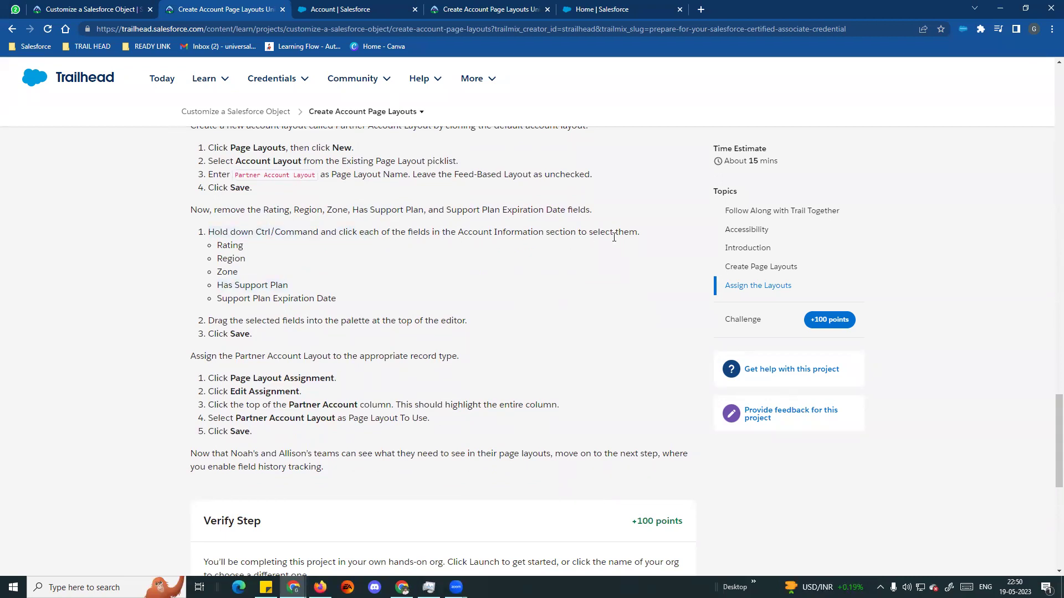
{"action": "left_click_drag", "start_coordinate": [218, 244], "coordinate": [427, 304]}
{"action": "scroll", "coordinate": [341, 334], "scroll_direction": "down", "scroll_amount": 1}
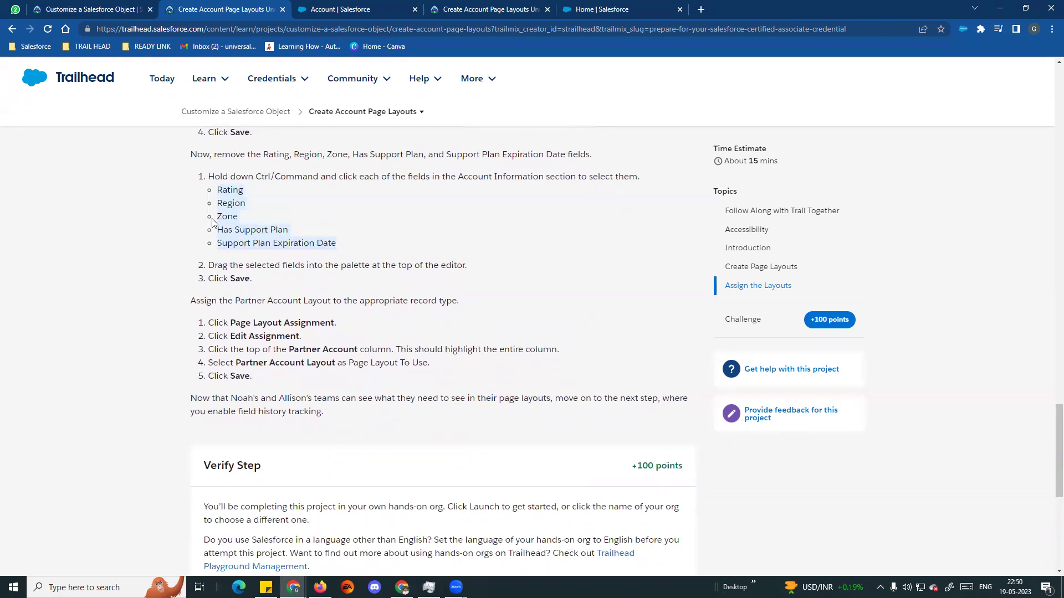
{"action": "scroll", "coordinate": [370, 292], "scroll_direction": "down", "scroll_amount": 1}
{"action": "scroll", "coordinate": [261, 178], "scroll_direction": "up", "scroll_amount": 1}
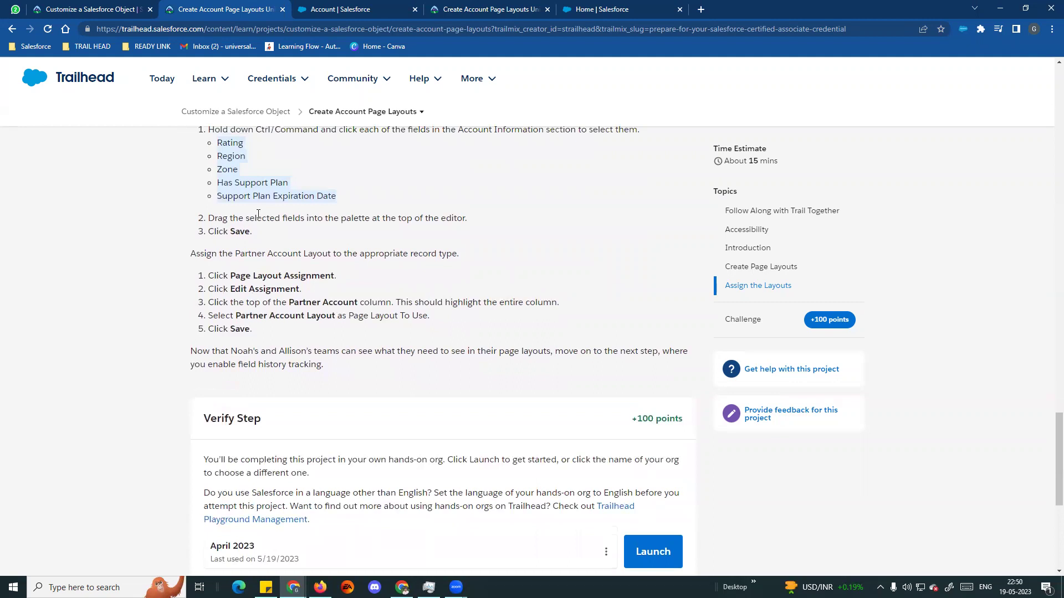
{"action": "scroll", "coordinate": [372, 247], "scroll_direction": "down", "scroll_amount": 1}
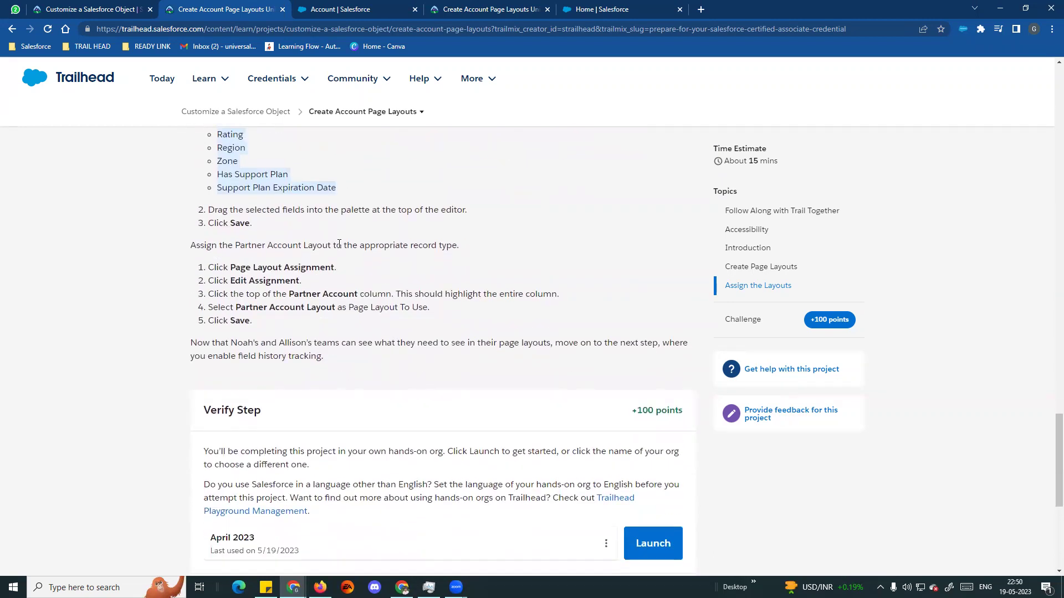
Step: Save the Partner Account Layout and open the Account page layout assignments
{"action": "left_click", "coordinate": [324, 10]}
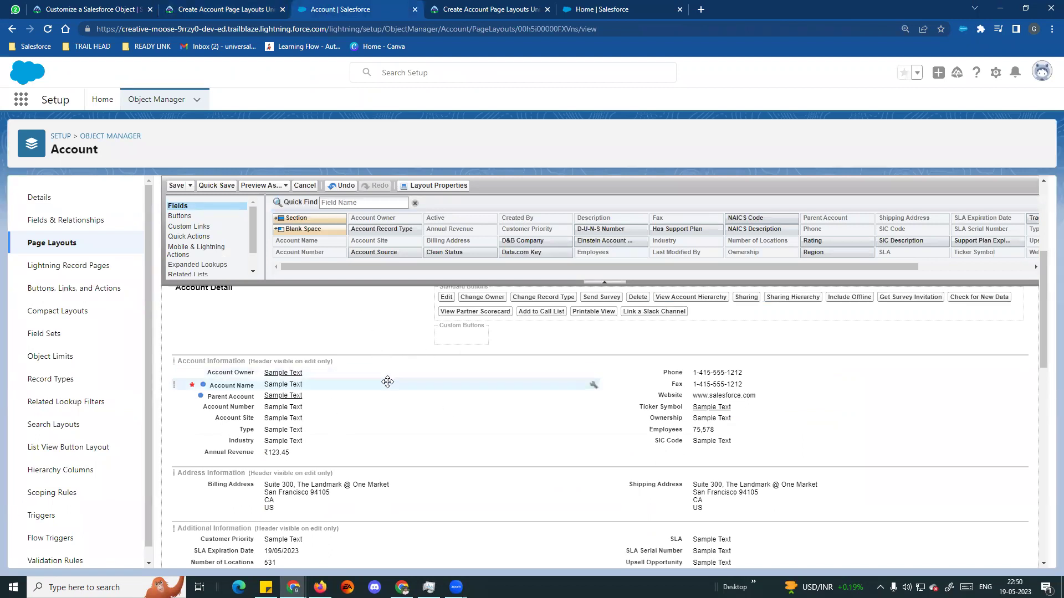
{"action": "left_click", "coordinate": [176, 186]}
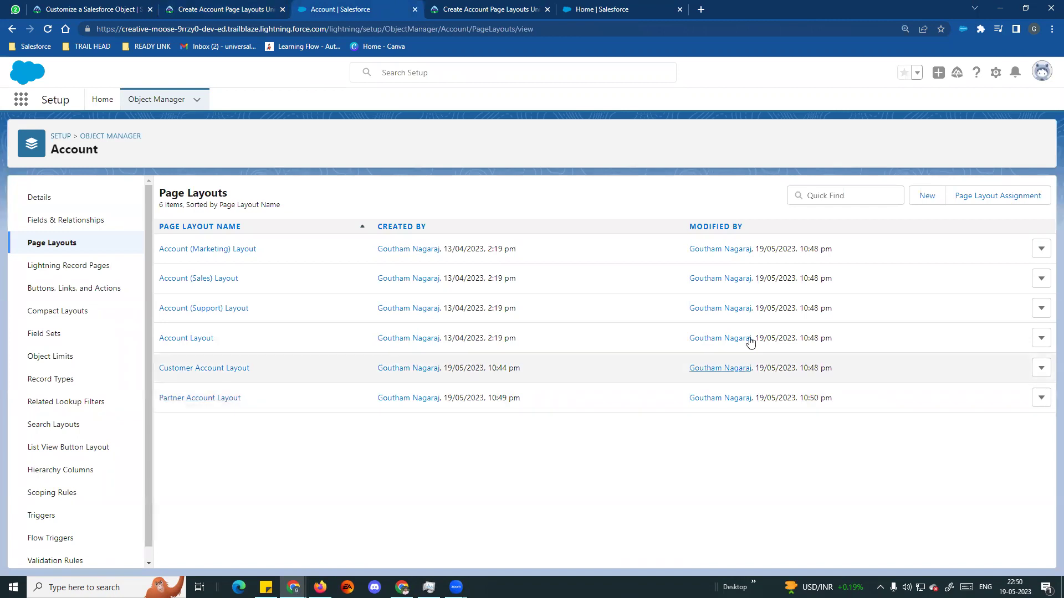
{"action": "left_click", "coordinate": [984, 204]}
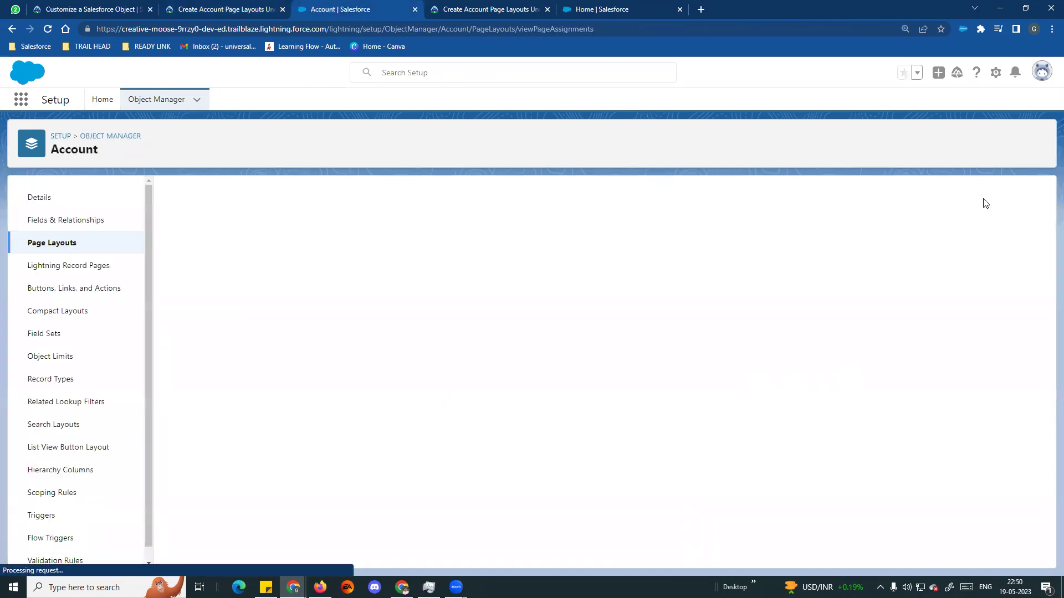
Step: Following the Trailhead instructions, assign Partner Account Layout to the entire Partner Account record type column and save the assignment
{"action": "left_click", "coordinate": [240, 10]}
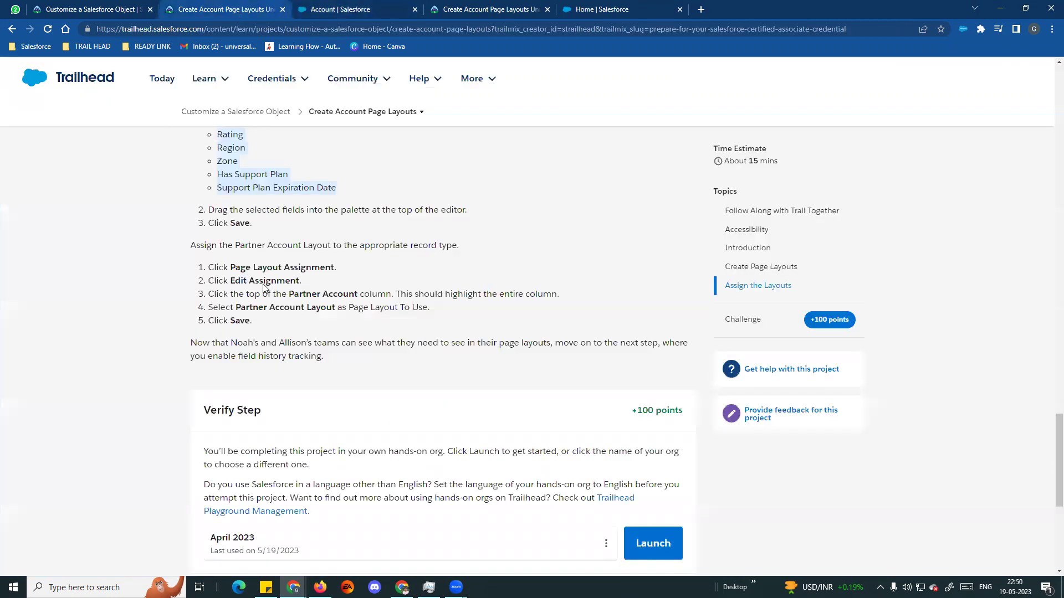
{"action": "scroll", "coordinate": [258, 286], "scroll_direction": "down", "scroll_amount": 1}
{"action": "left_click_drag", "start_coordinate": [290, 238], "coordinate": [361, 240]}
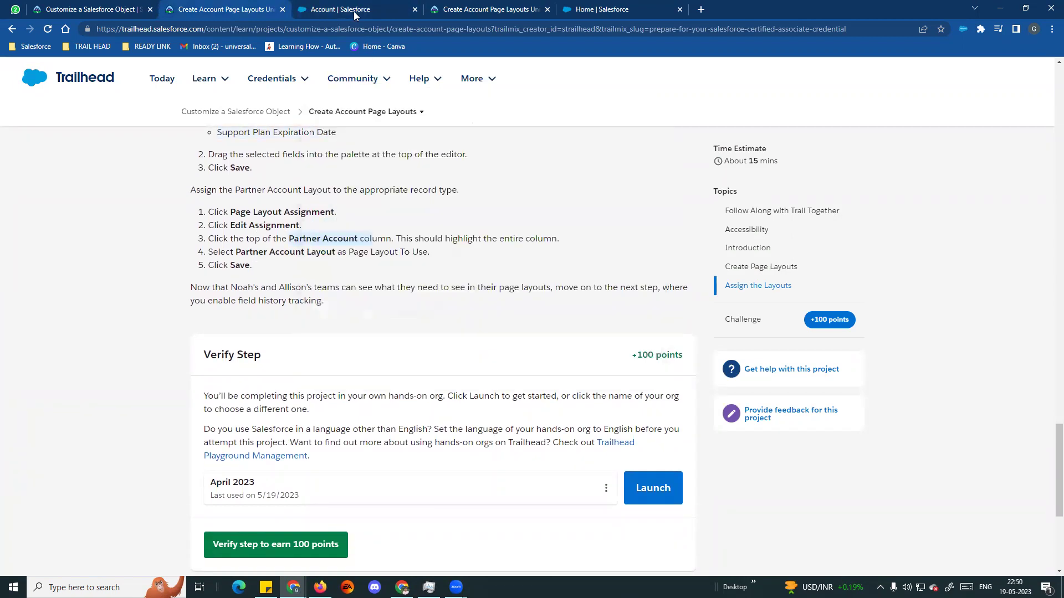
{"action": "left_click", "coordinate": [354, 10]}
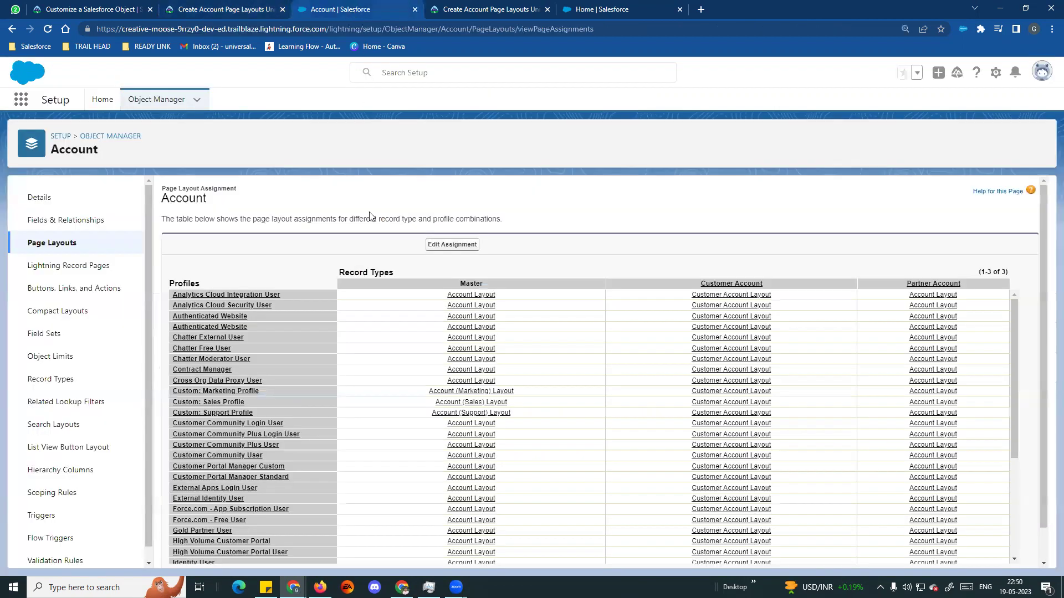
{"action": "left_click", "coordinate": [449, 247]}
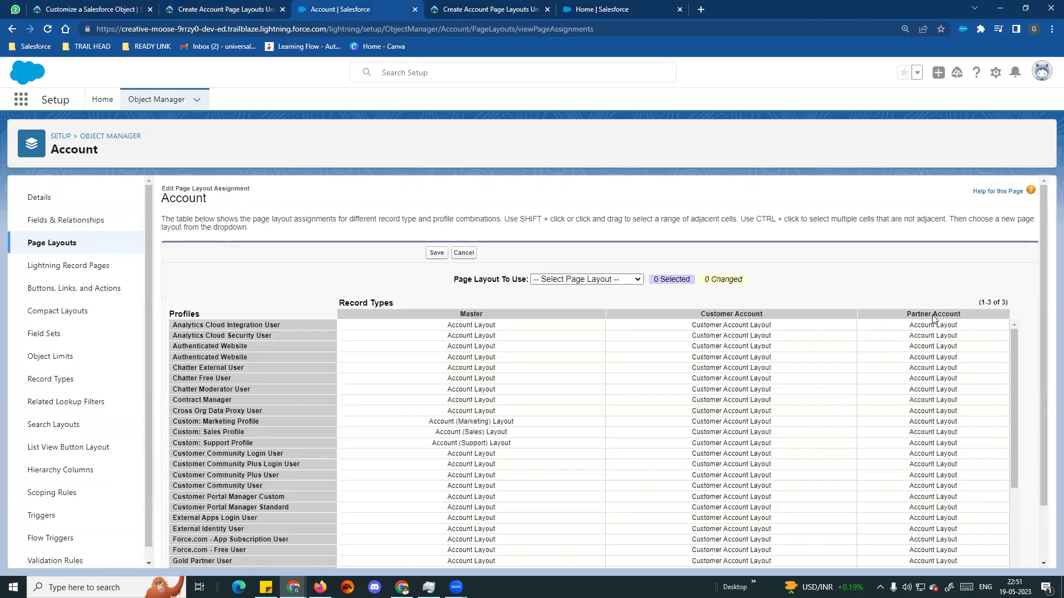
{"action": "left_click", "coordinate": [932, 316]}
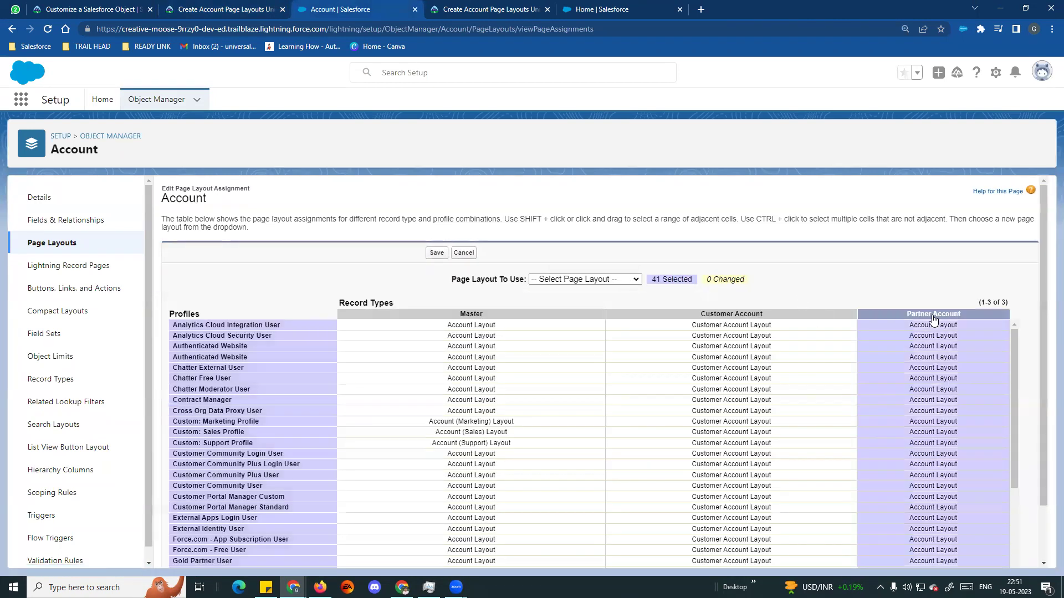
{"action": "left_click", "coordinate": [630, 280]}
{"action": "left_click", "coordinate": [571, 351]}
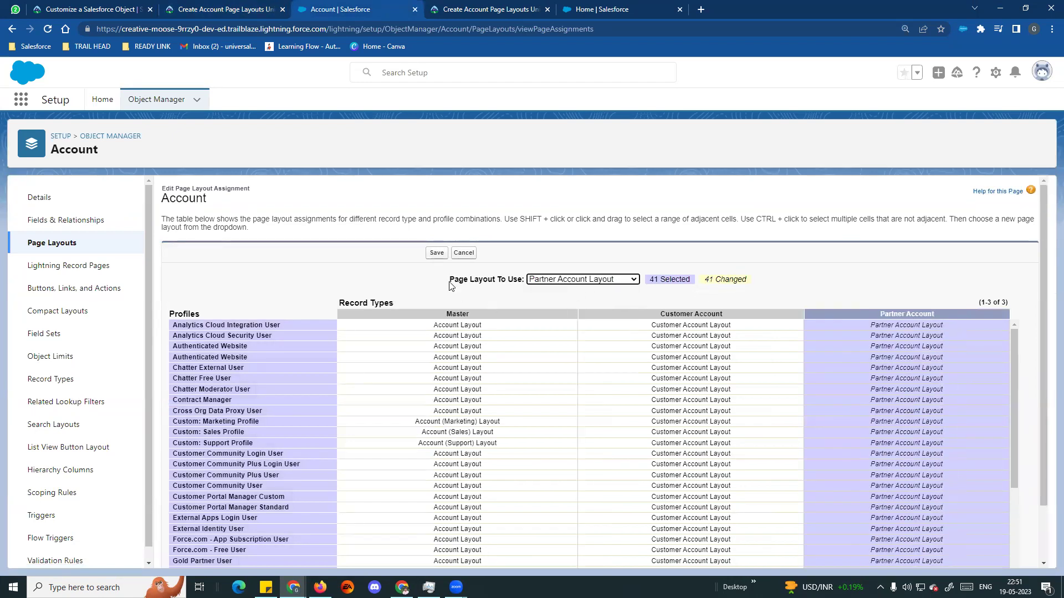
{"action": "left_click", "coordinate": [437, 253]}
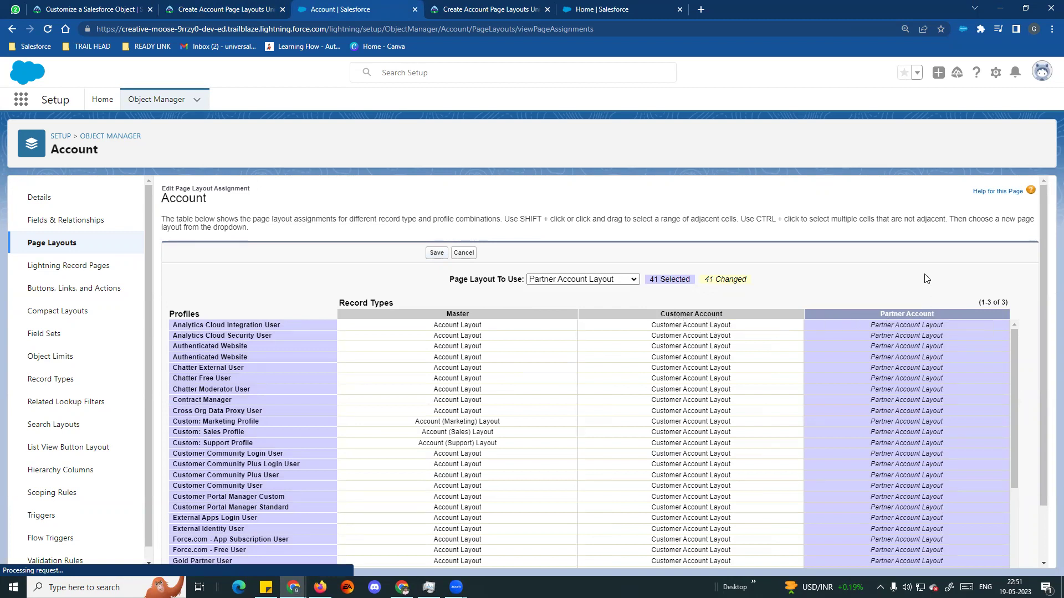
Step: Reopen the Account page layout assignments from the page layouts list to check the layout used for Partner Account
{"action": "scroll", "coordinate": [713, 332], "scroll_direction": "down", "scroll_amount": 1}
{"action": "scroll", "coordinate": [713, 332], "scroll_direction": "up", "scroll_amount": 1}
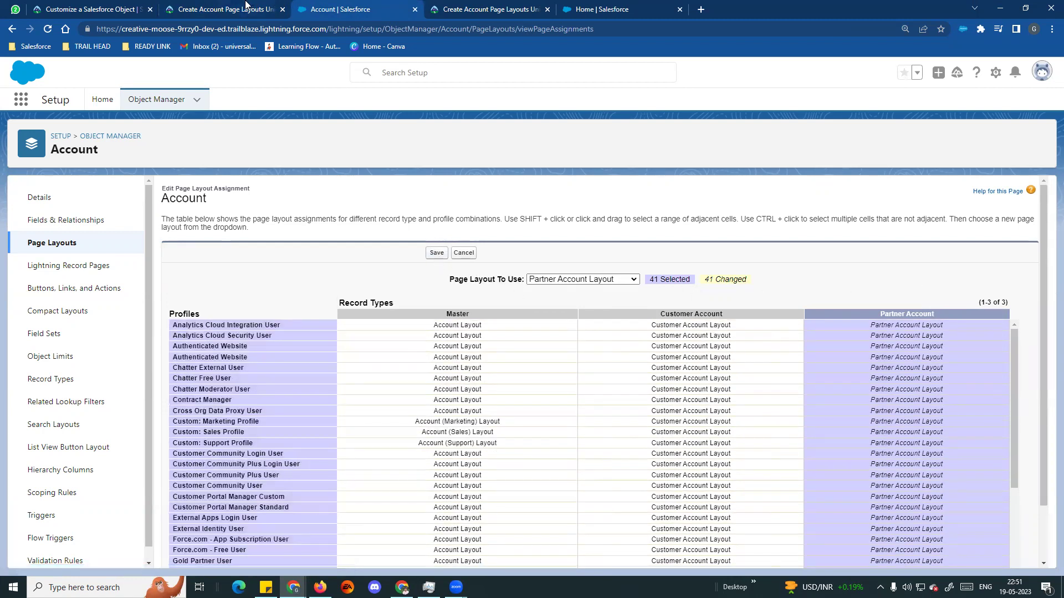
{"action": "left_click", "coordinate": [248, 8]}
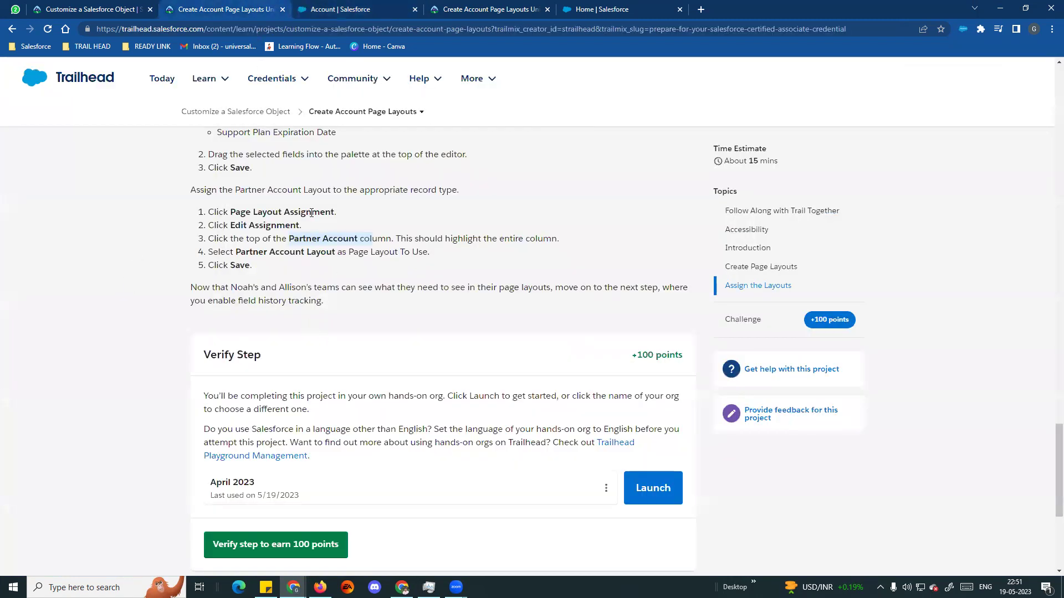
{"action": "left_click", "coordinate": [367, 10]}
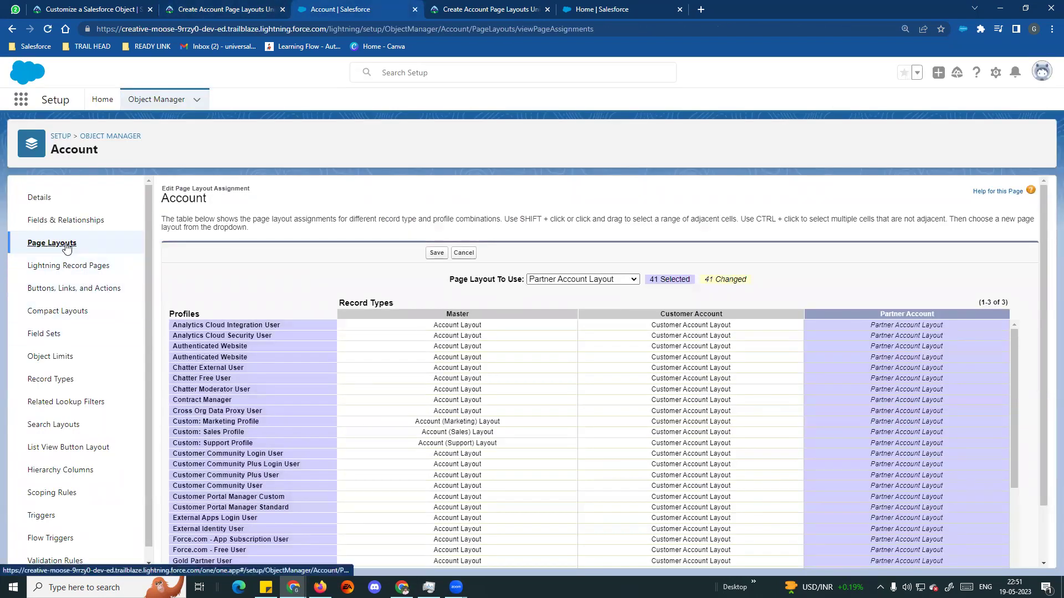
{"action": "left_click", "coordinate": [65, 244]}
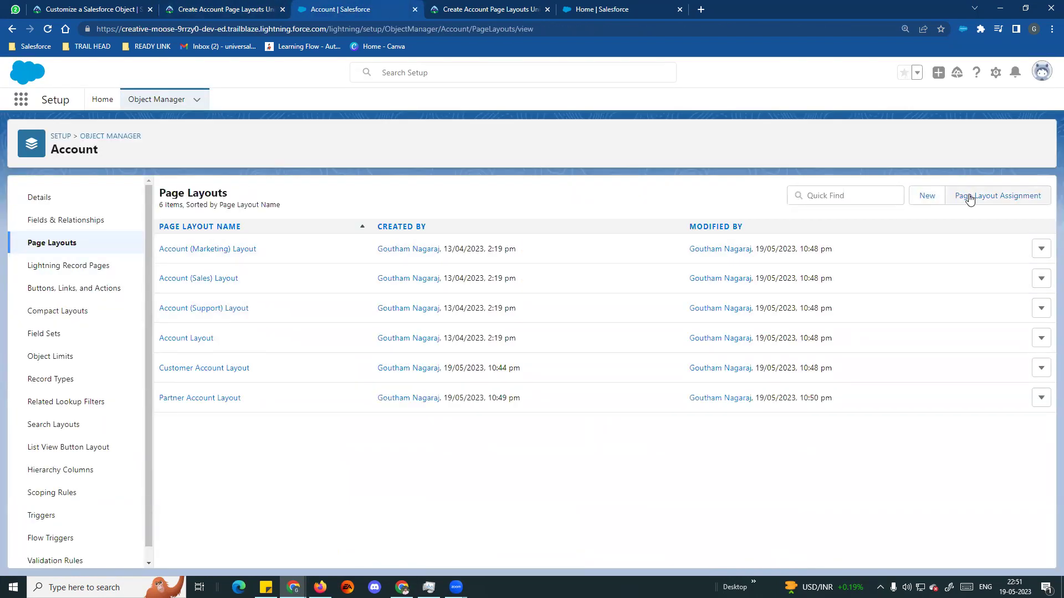
{"action": "left_click", "coordinate": [968, 197]}
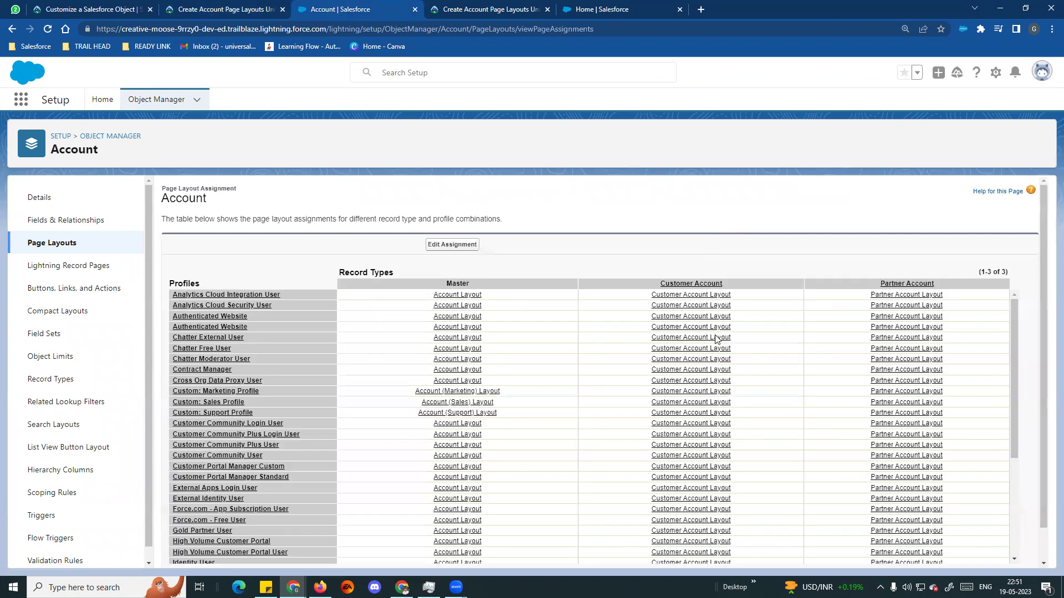
Step: Return to the Trailhead unit and submit the Create Account Page Layouts step for verification to earn 100 points
{"action": "left_click", "coordinate": [254, 9]}
{"action": "scroll", "coordinate": [344, 355], "scroll_direction": "down", "scroll_amount": 3}
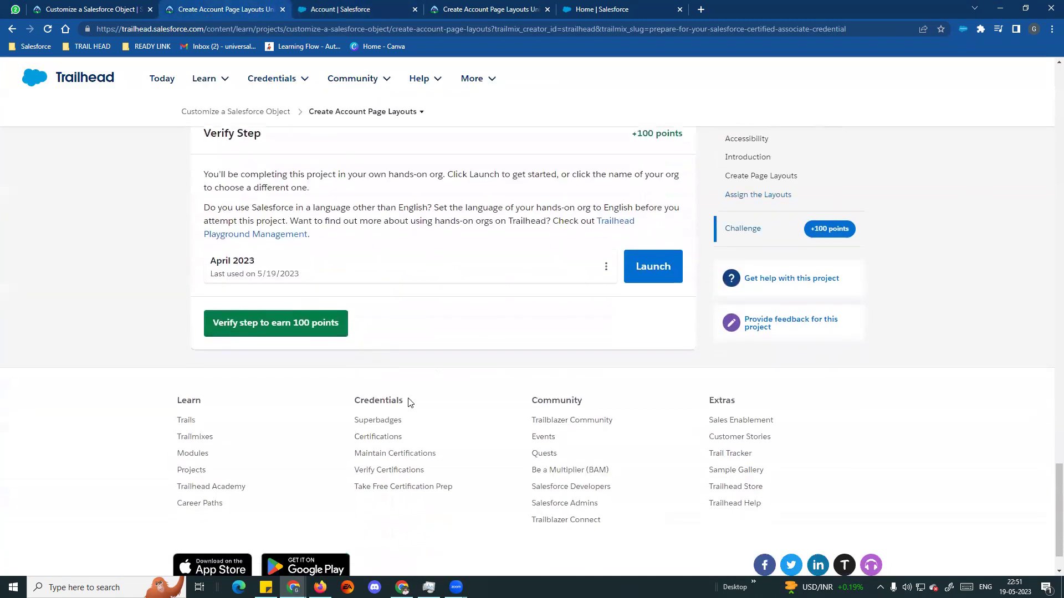
{"action": "left_click", "coordinate": [285, 330]}
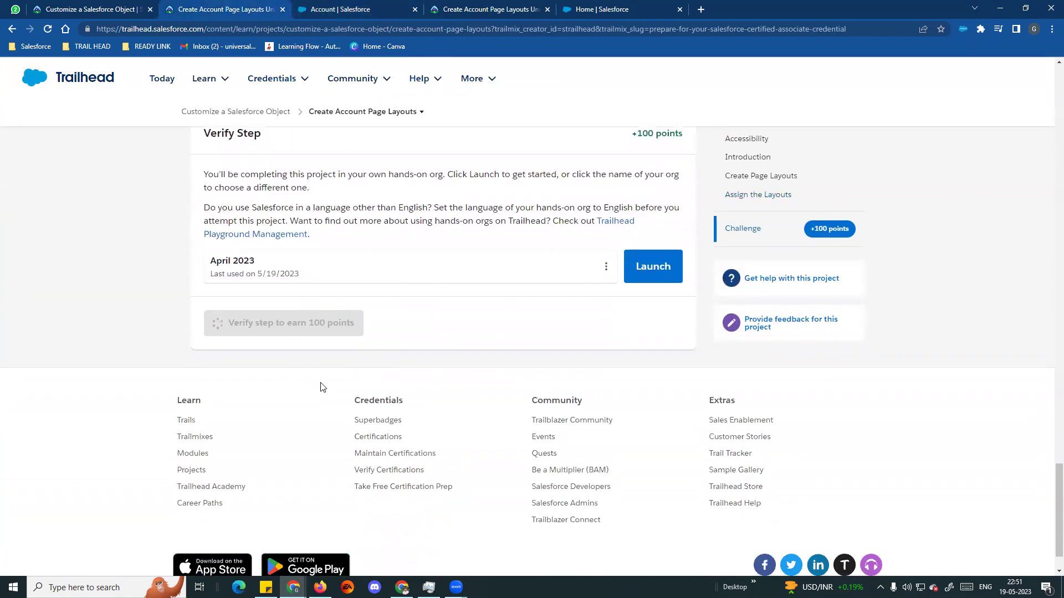